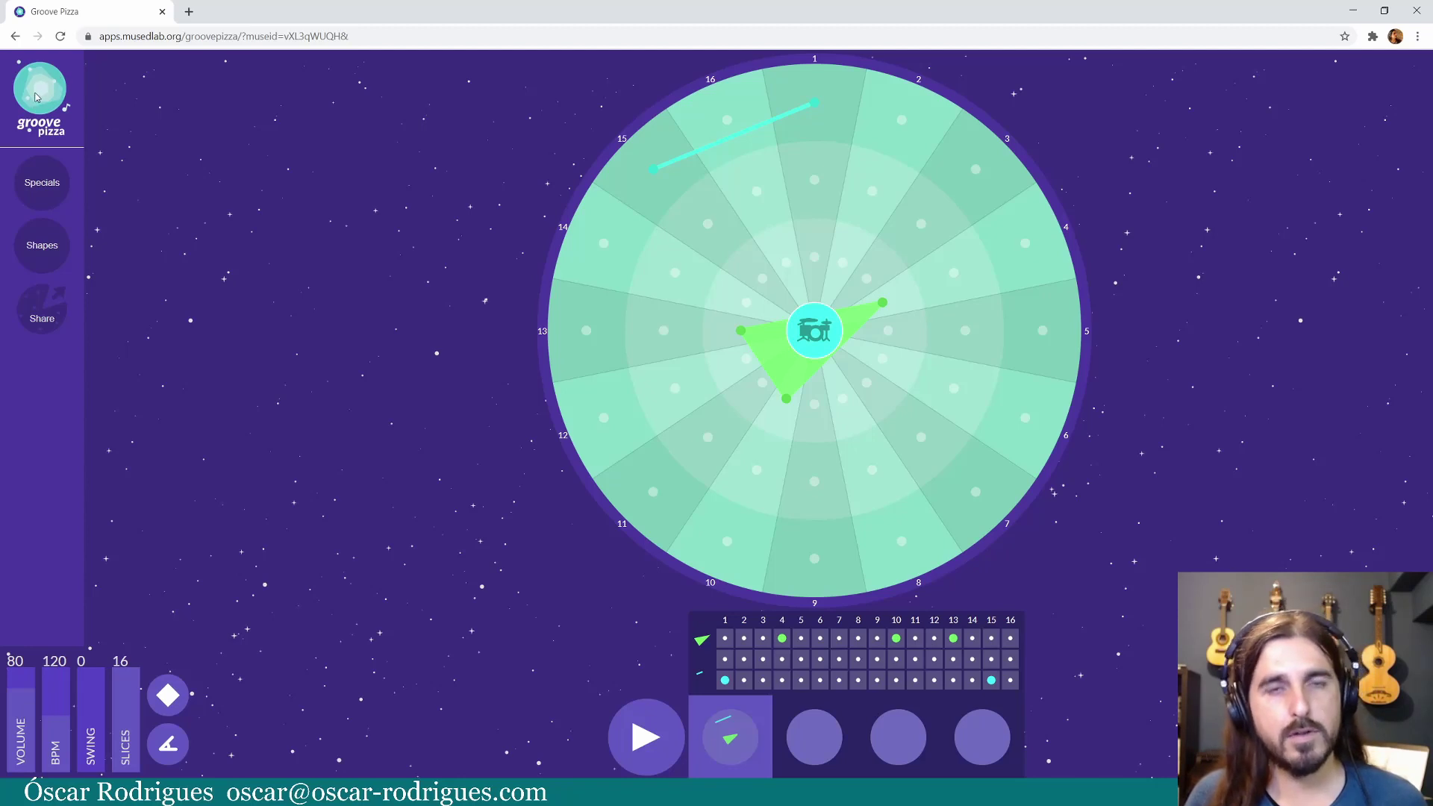
- Read the credits and the MusEDLab page's thesis reference, then close the site to resume the groove
left_click(41, 105)
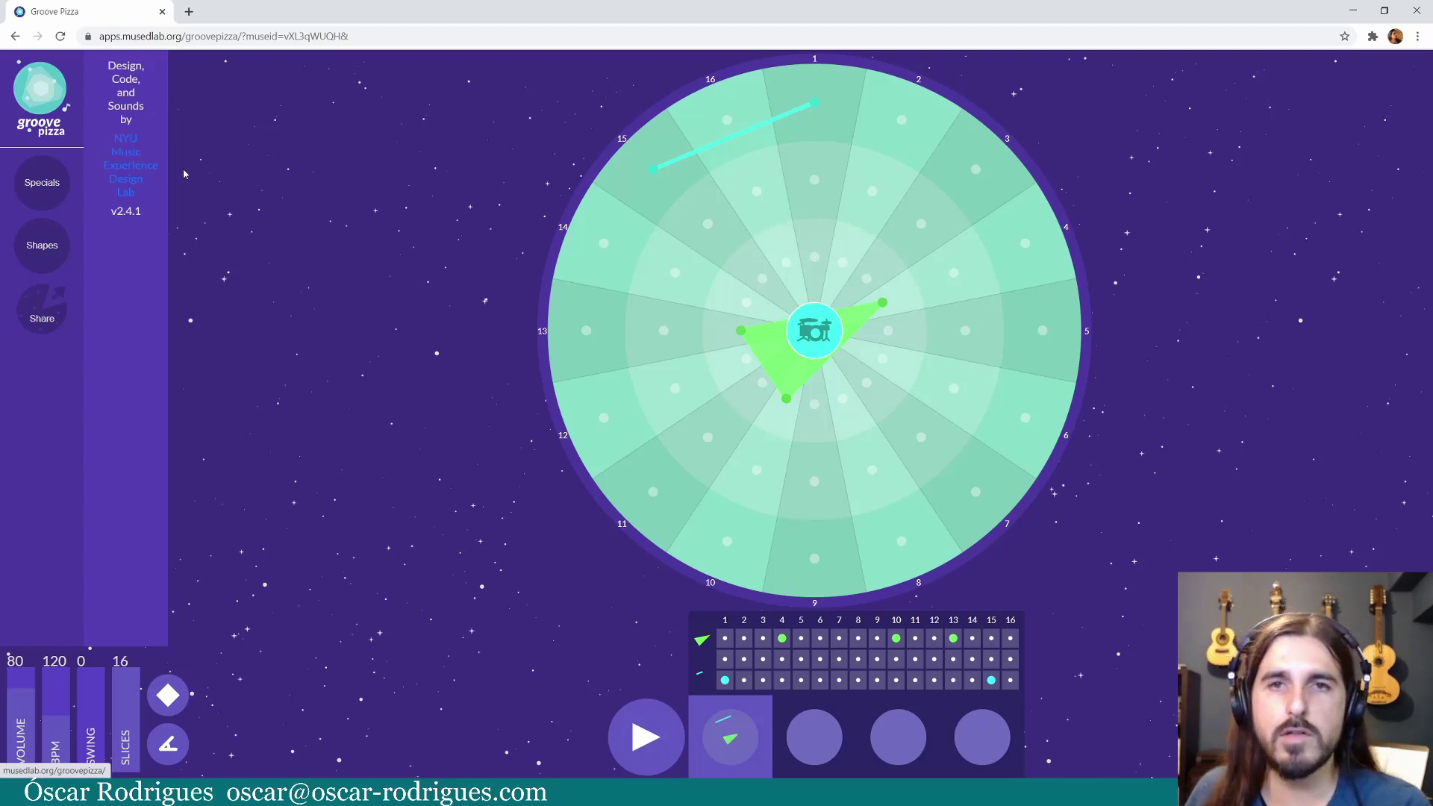
left_click(124, 159)
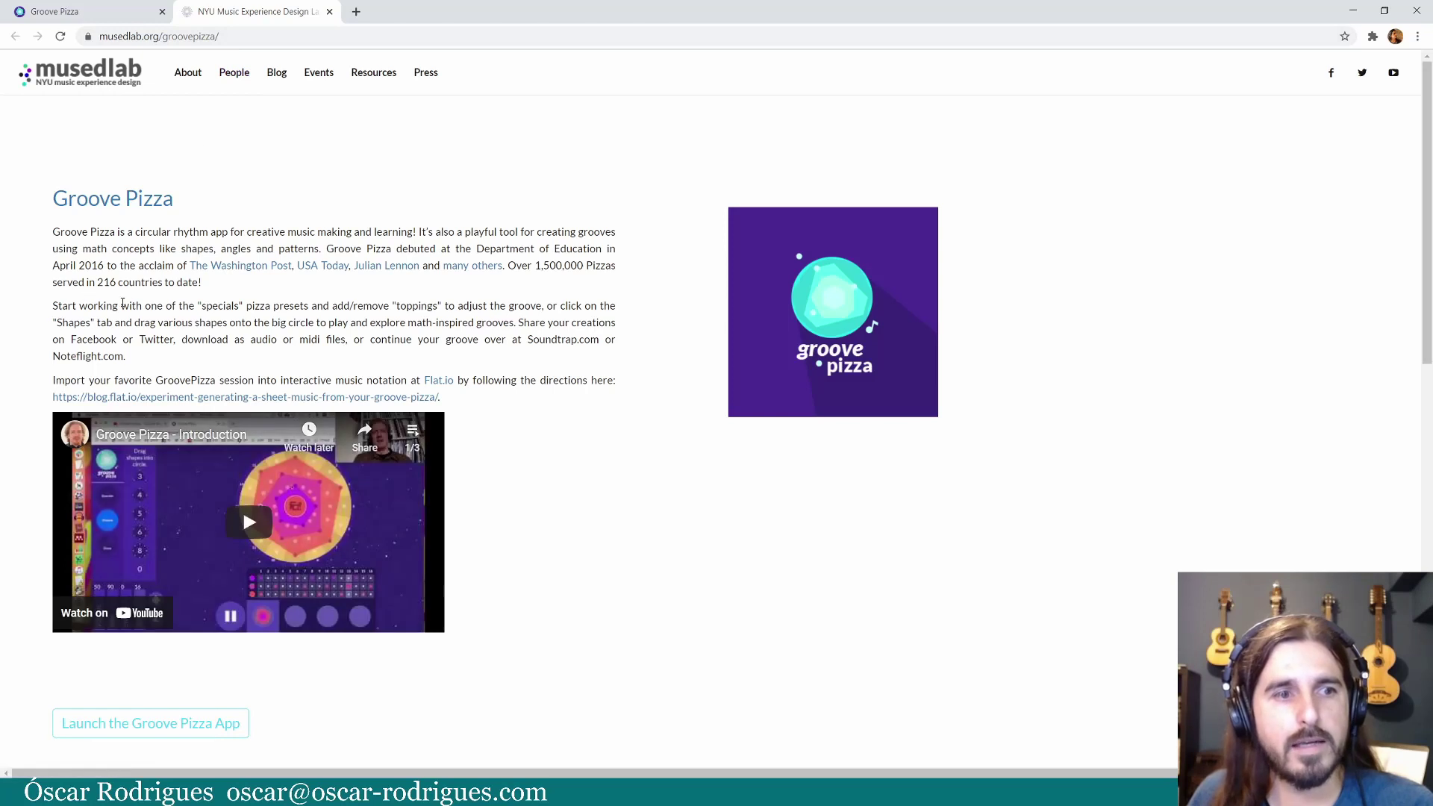
scroll(610, 313, "down", 3)
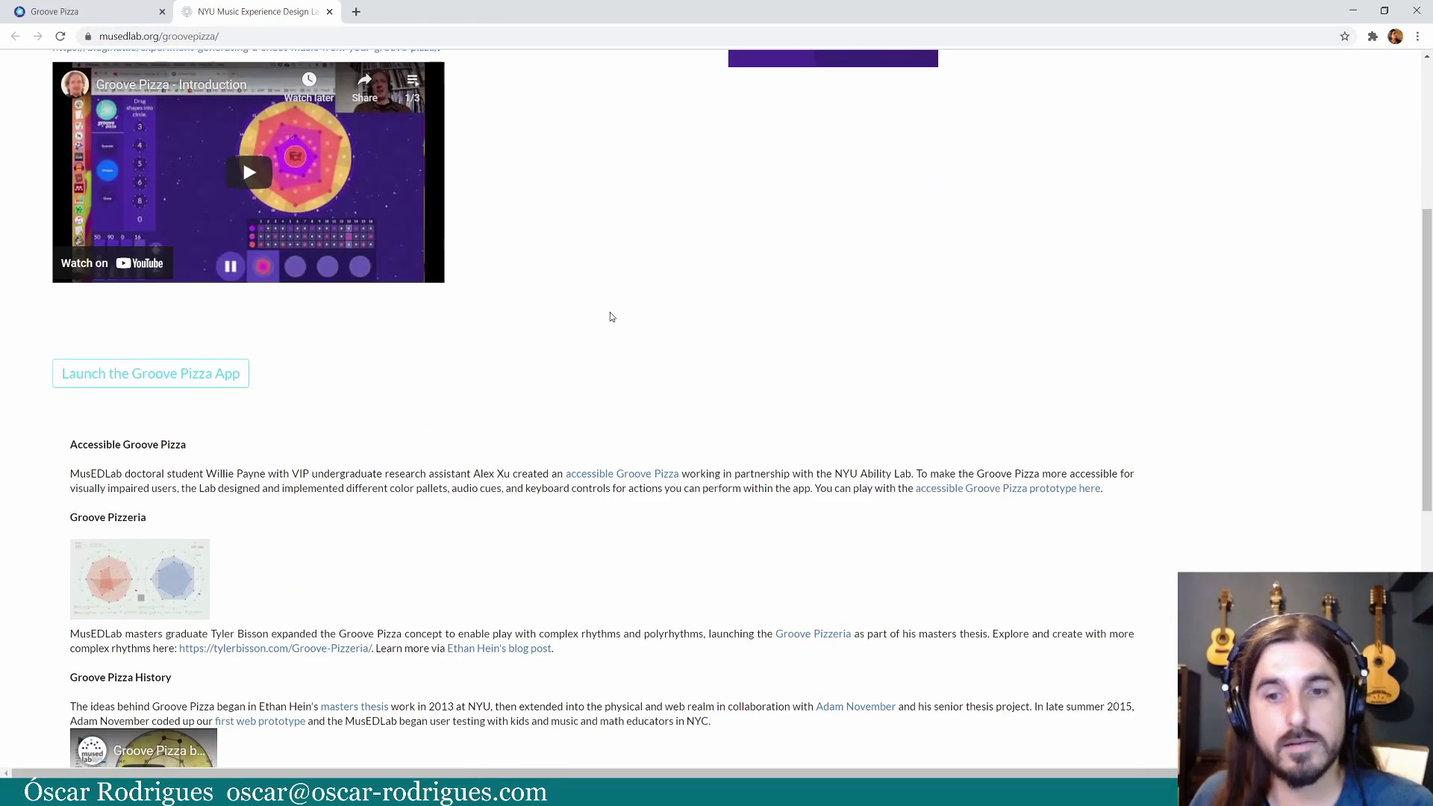
scroll(611, 313, "down", 5)
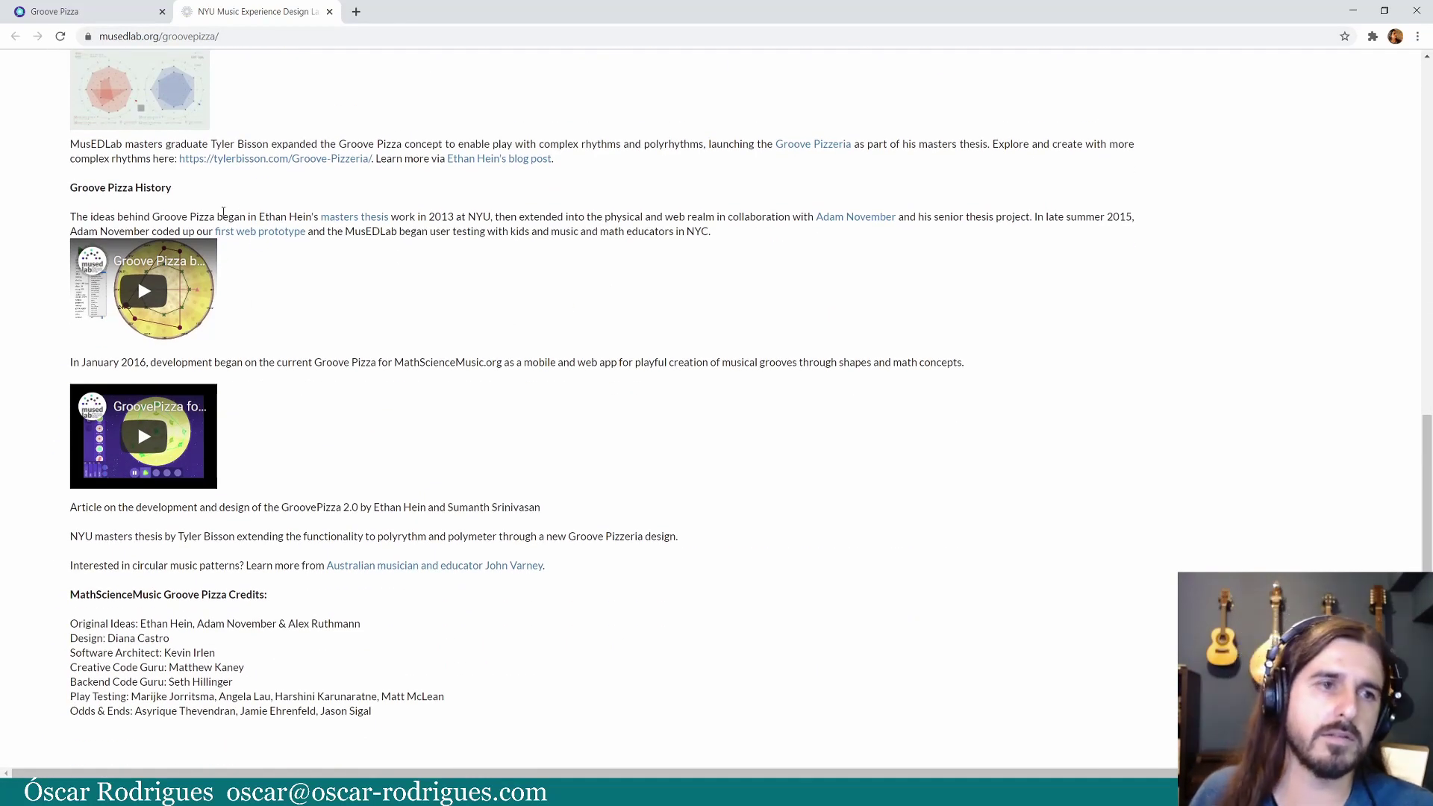
left_click_drag(260, 215, 394, 213)
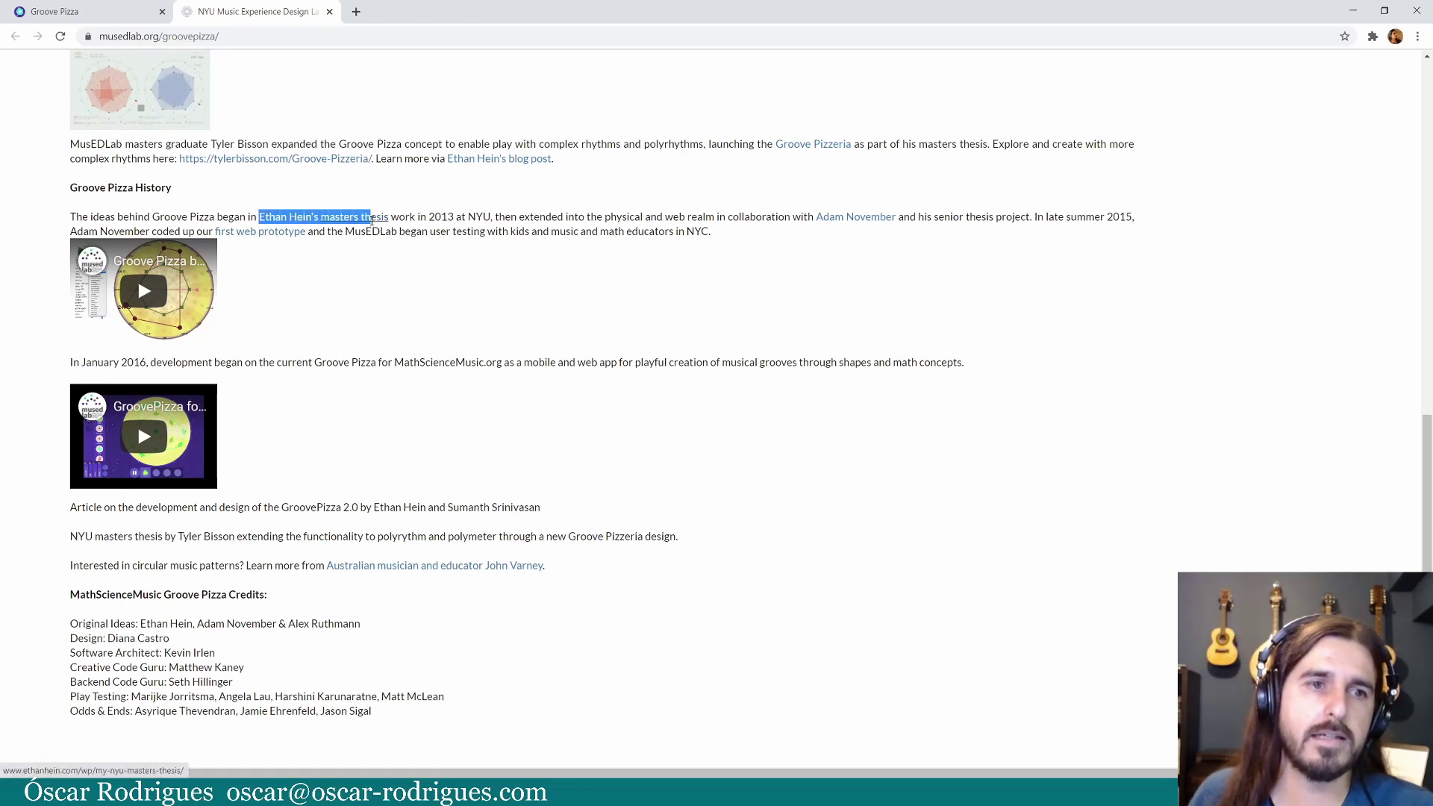
left_click(394, 209)
scroll(394, 209, "up", 4)
scroll(394, 209, "up", 4)
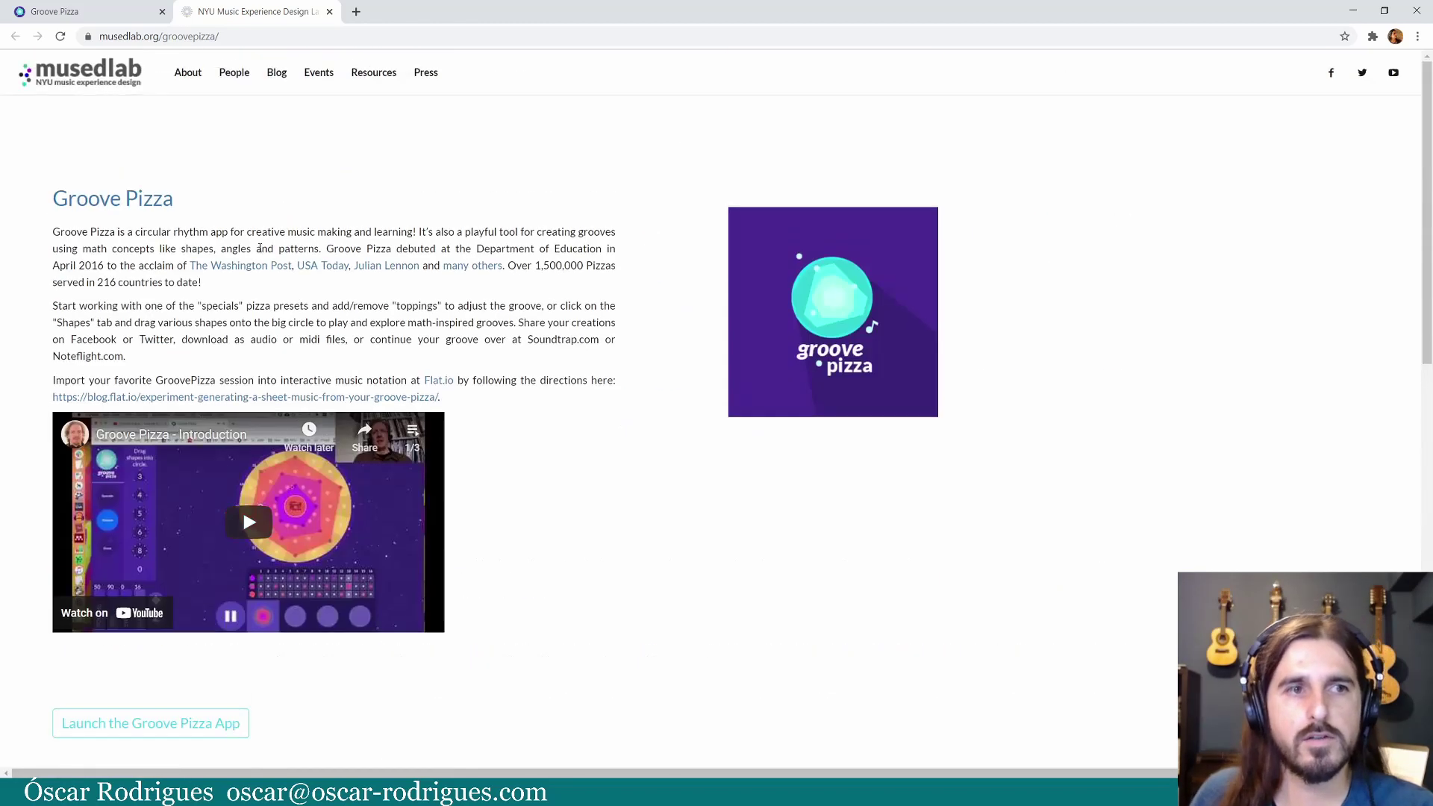
left_click(330, 12)
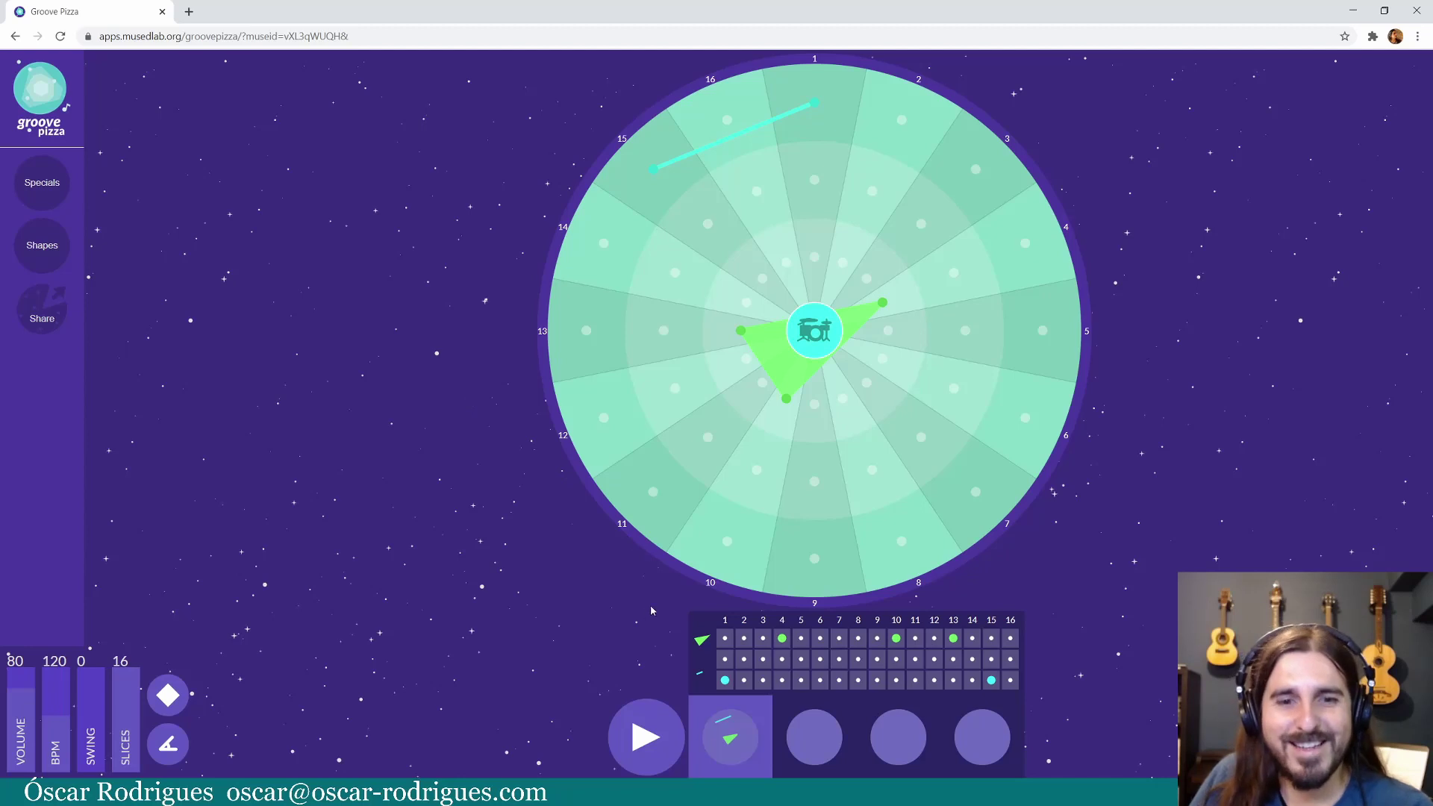
left_click(644, 740)
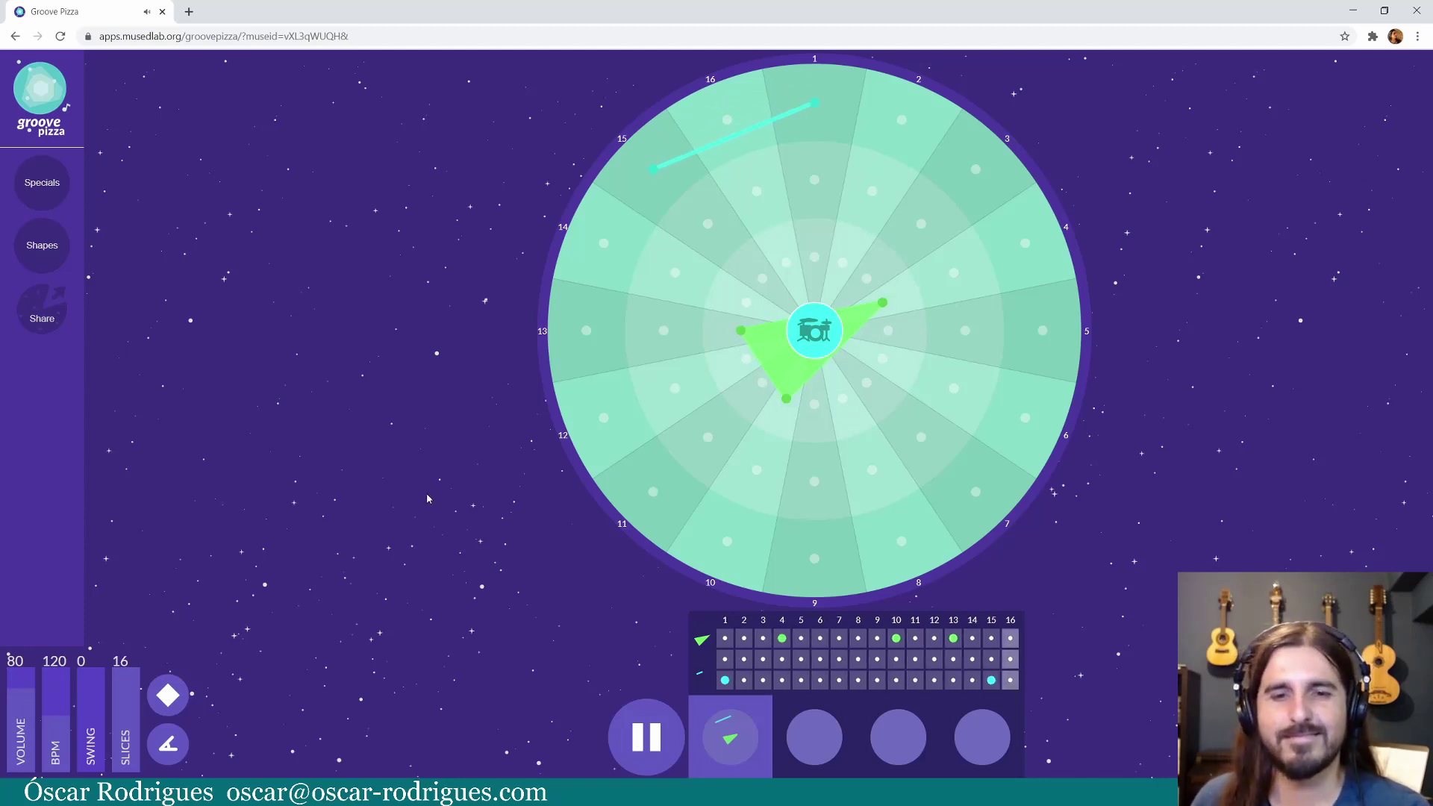
left_click(647, 739)
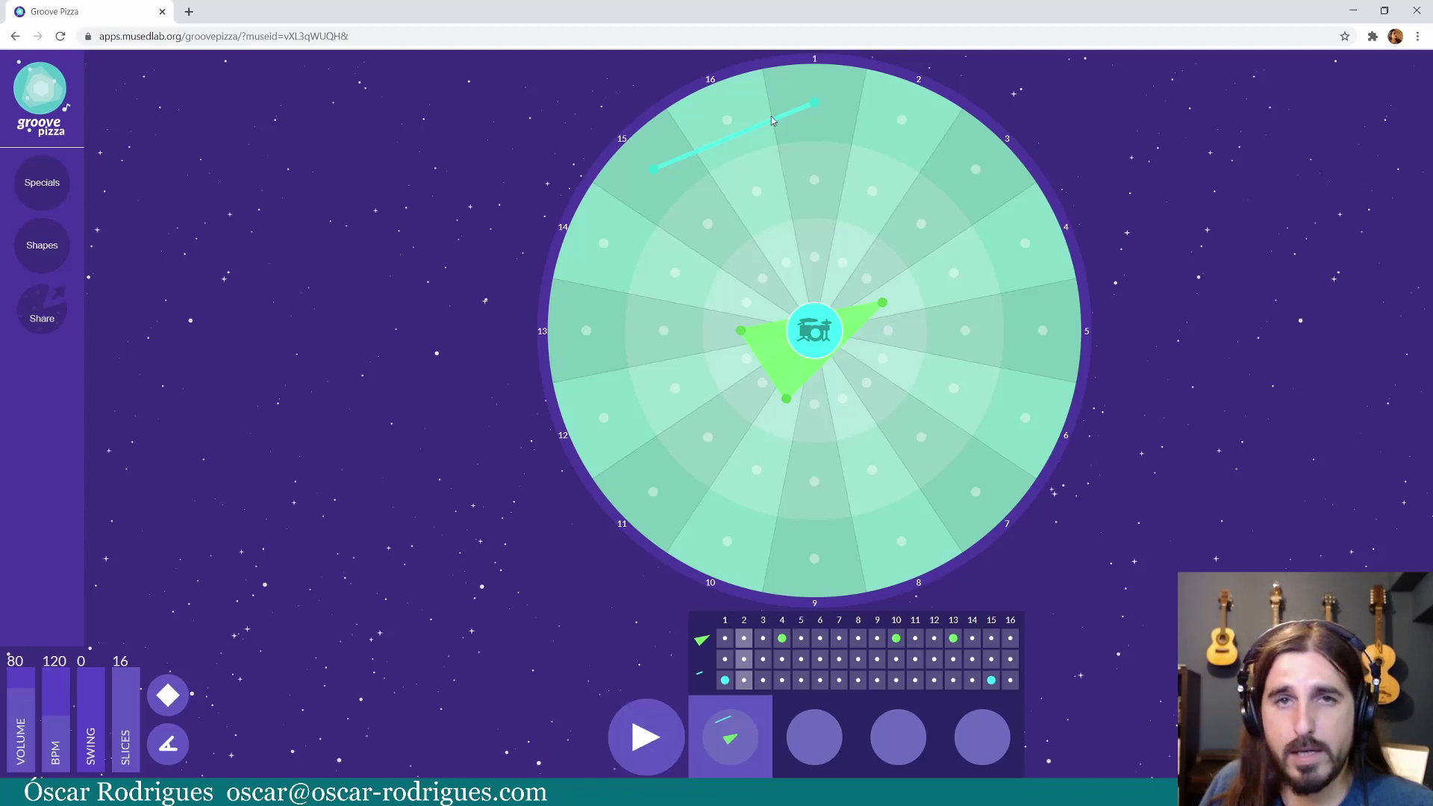
- Add cyan beats on slices 9 and 7 to form a rectangle, auditioning it and showing corner angles
left_click(645, 735)
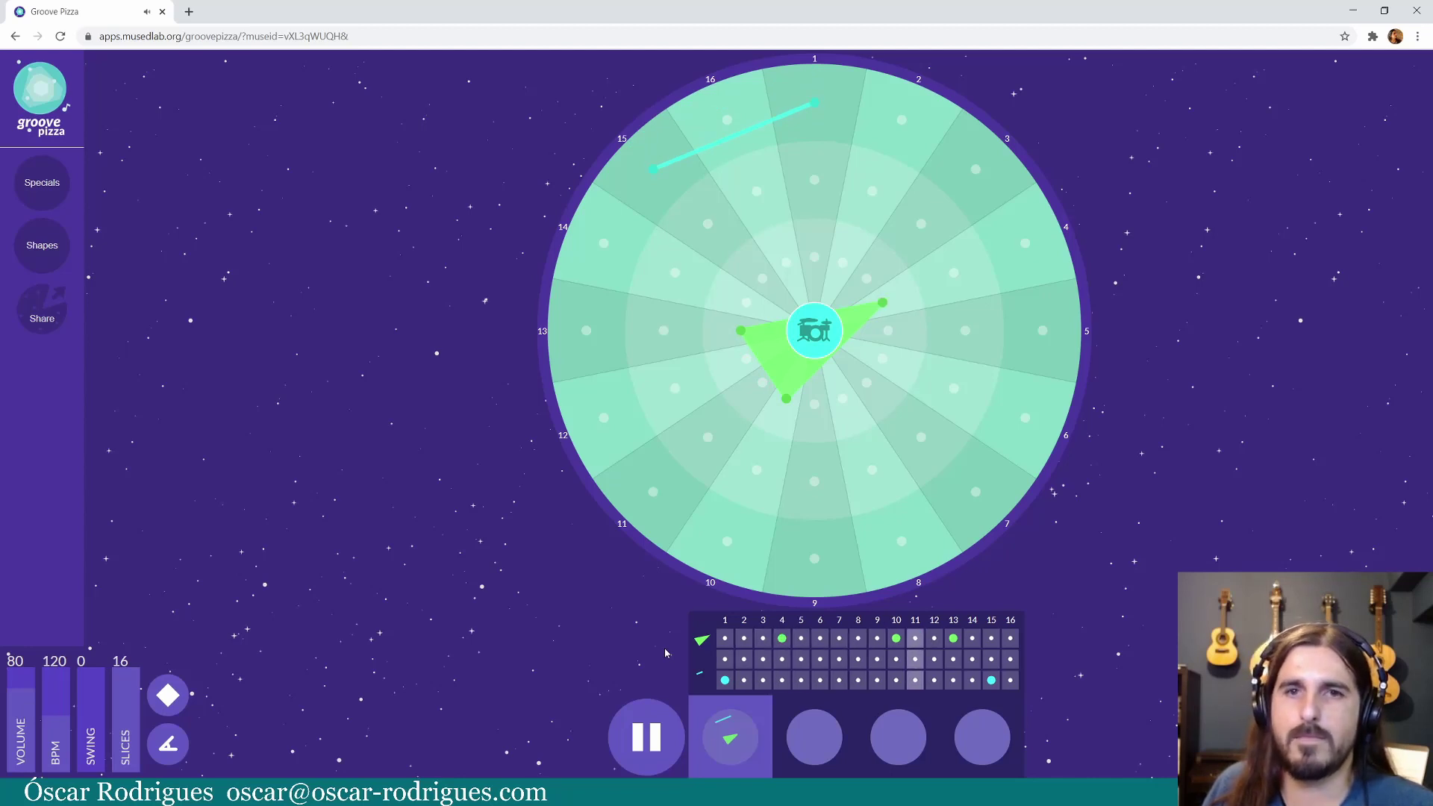
left_click(644, 735)
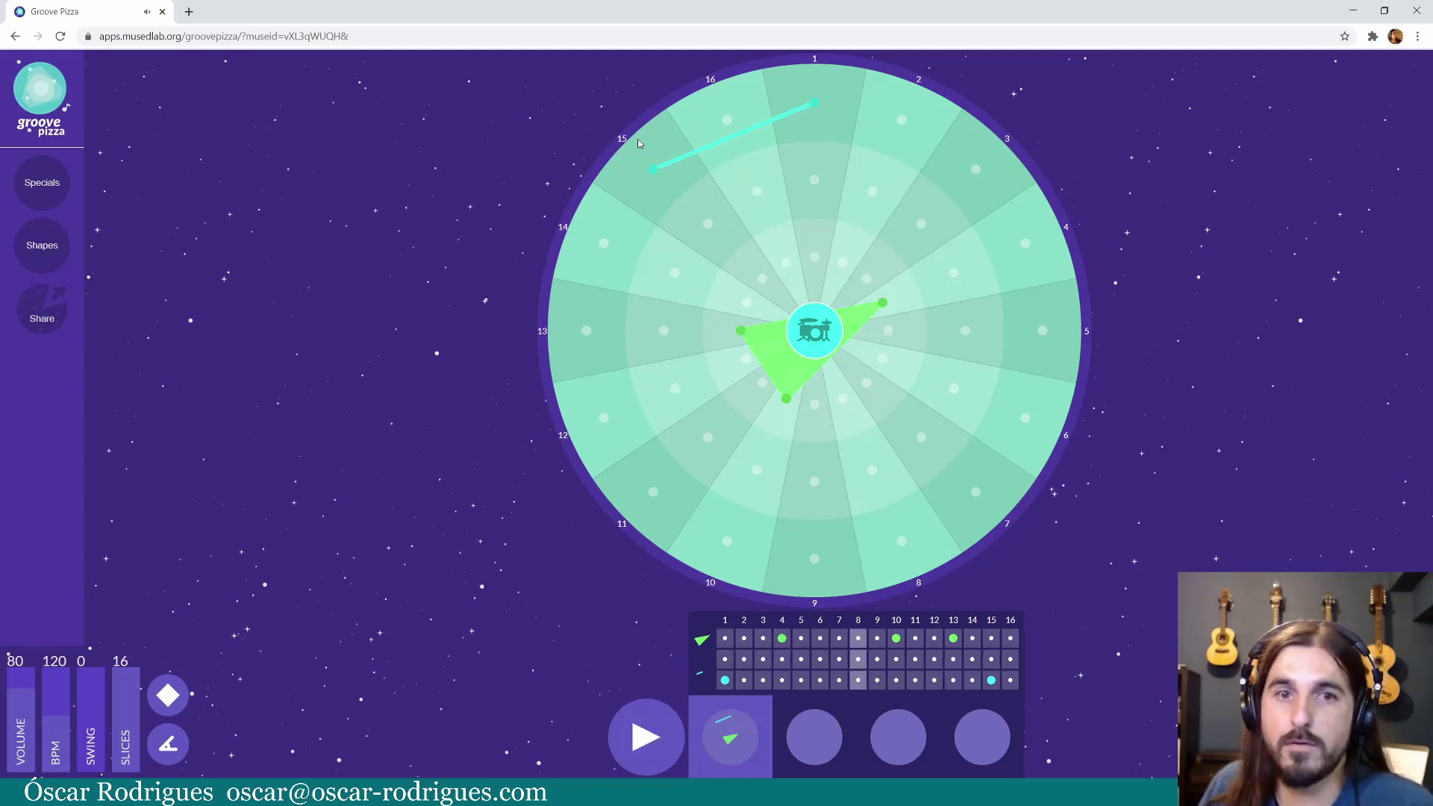
left_click(813, 559)
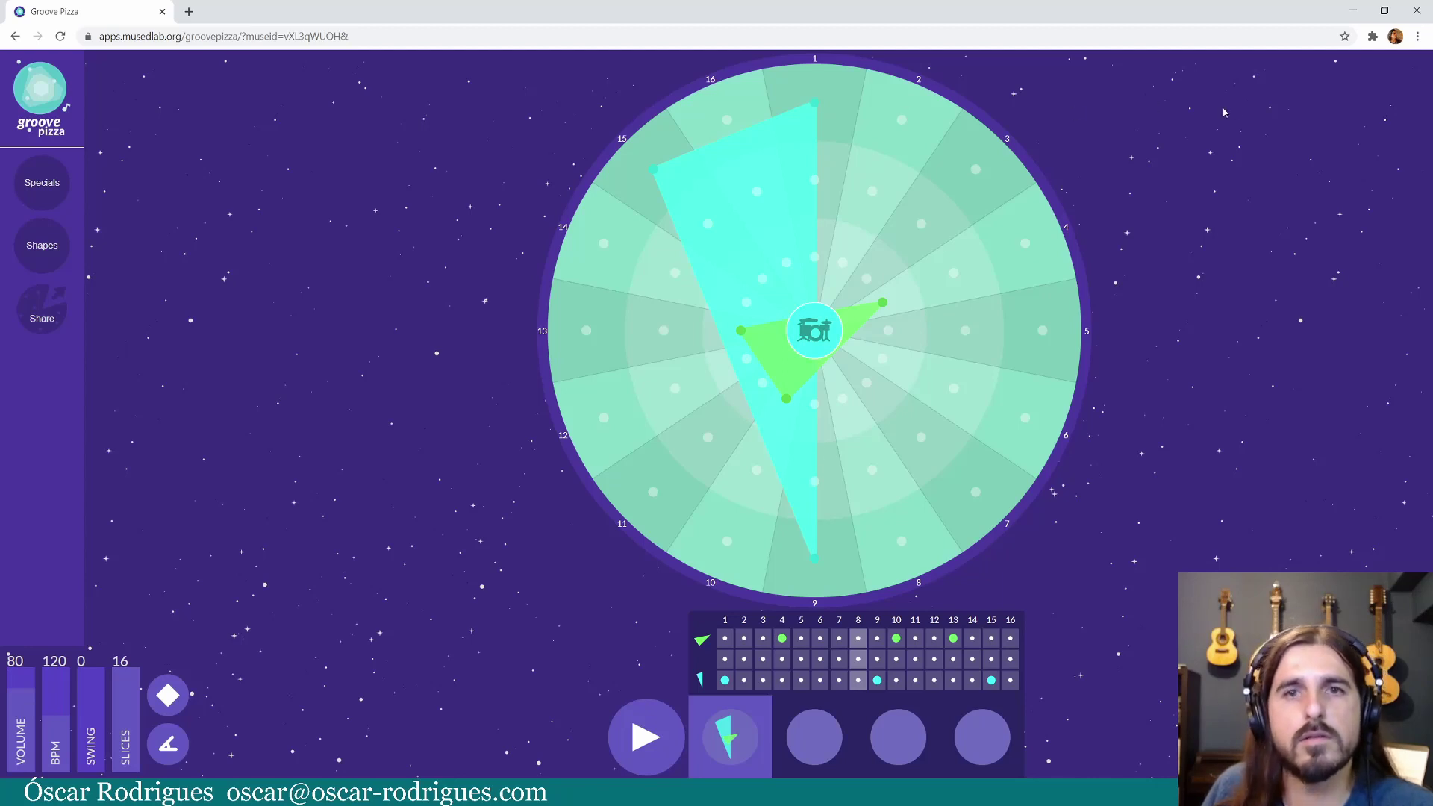
left_click(648, 741)
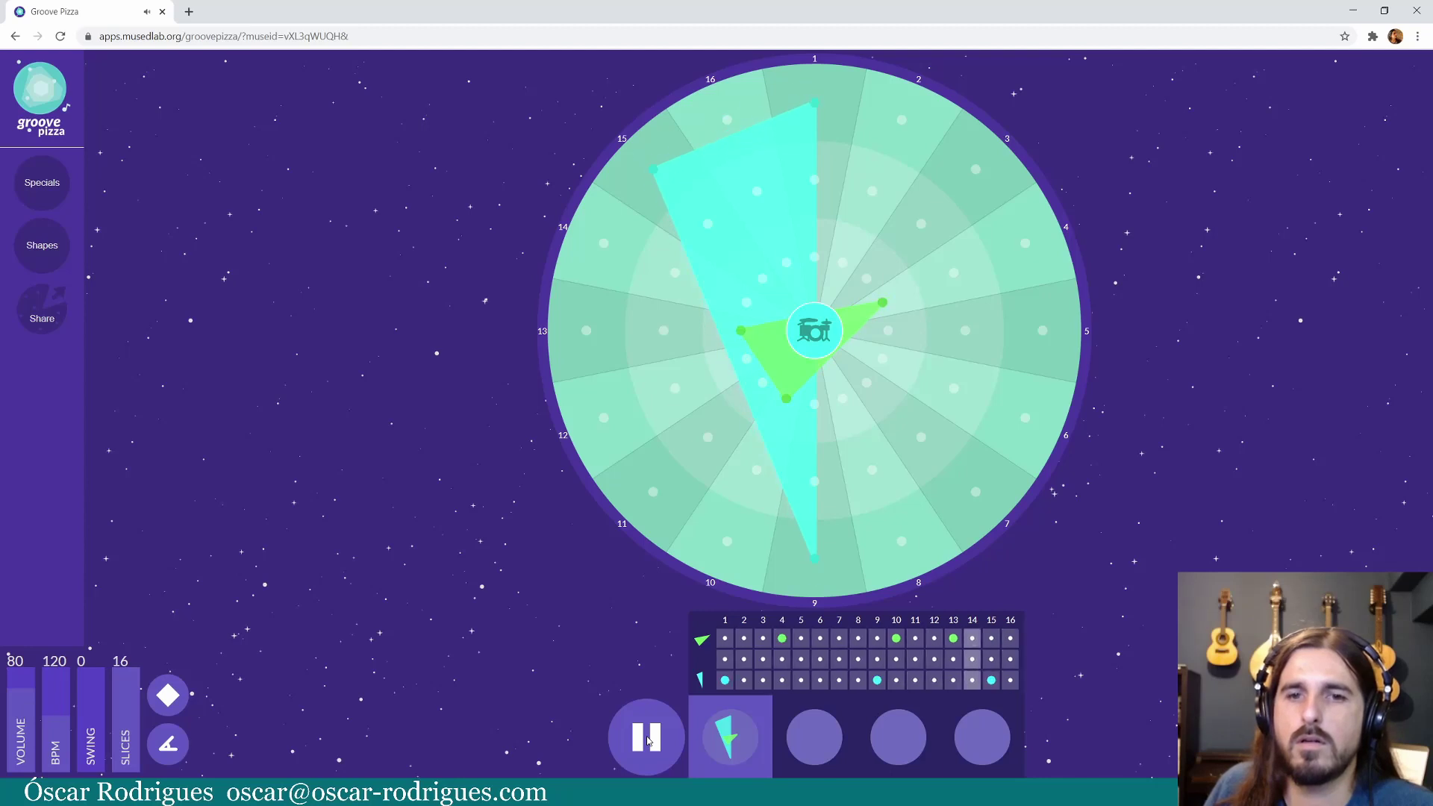
left_click(647, 741)
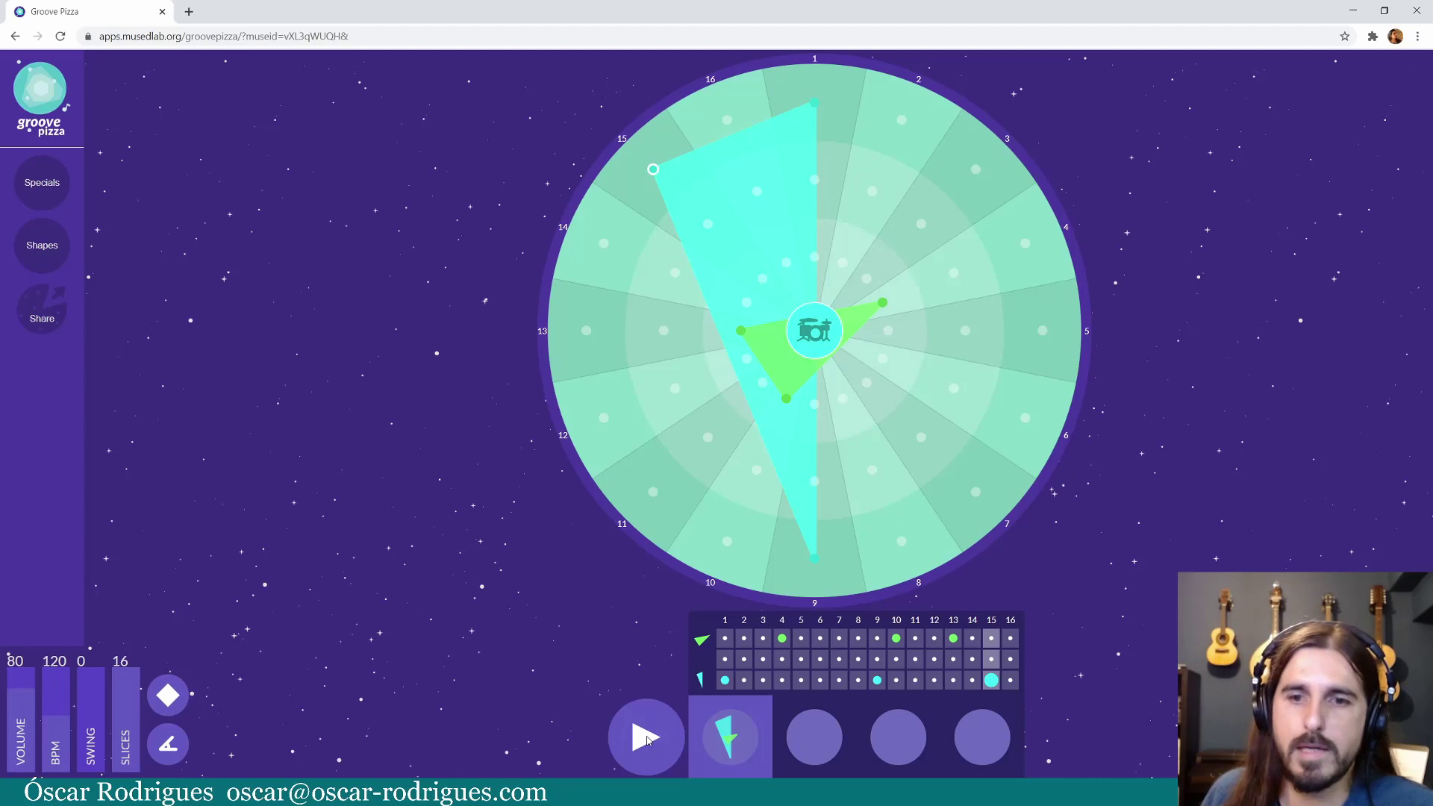
left_click(975, 496)
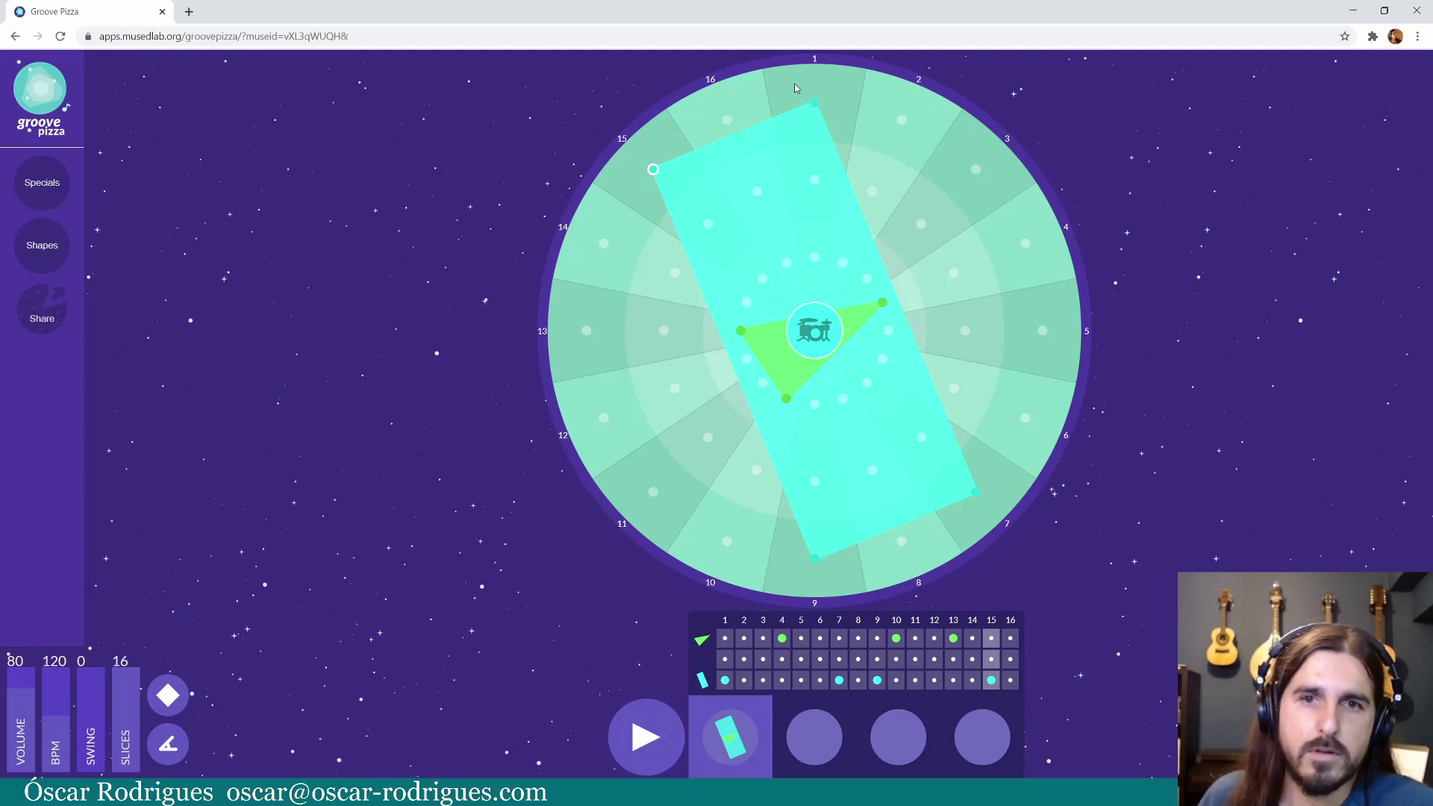
left_click(166, 744)
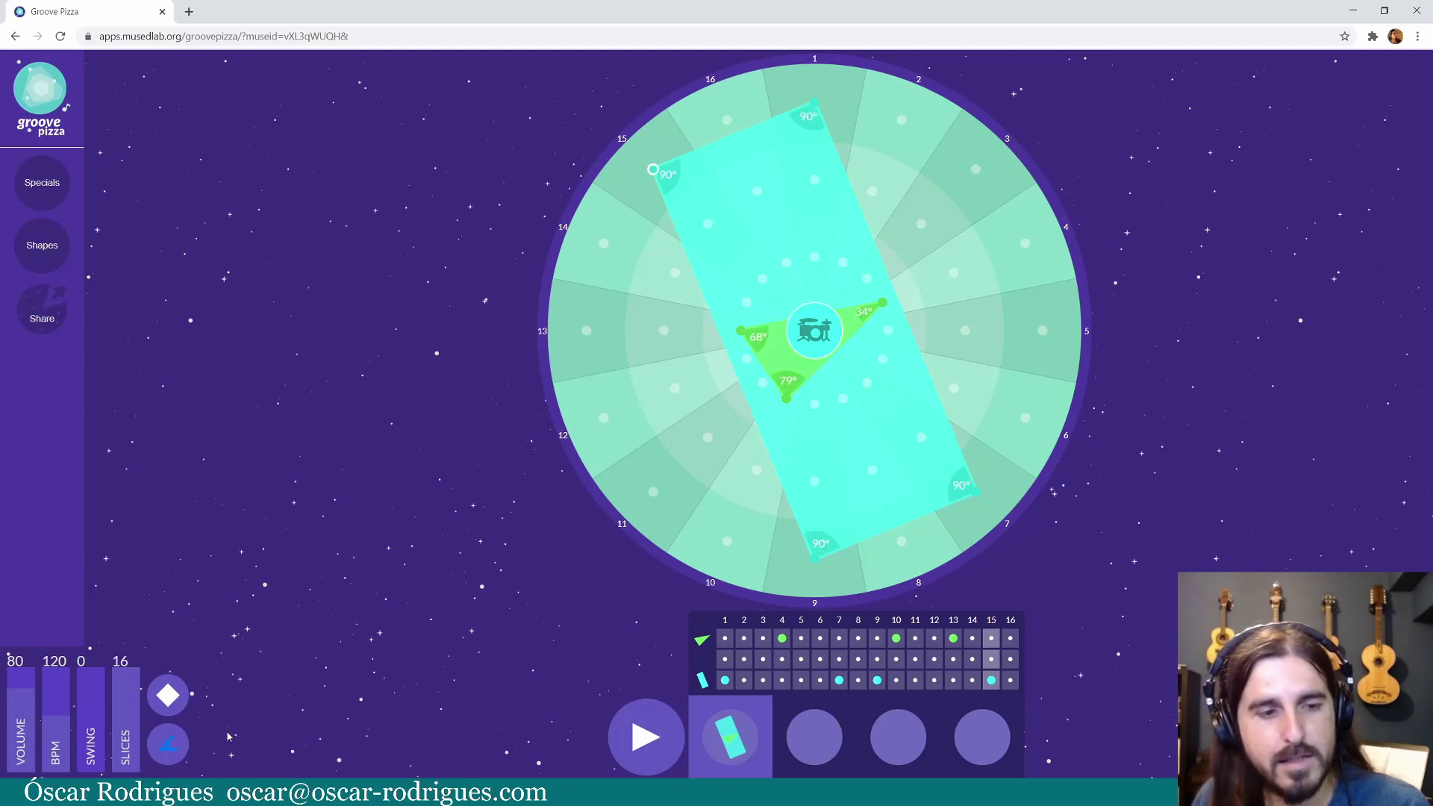
- Hide the corner angles and audition the current groove before extending the kick
left_click(166, 745)
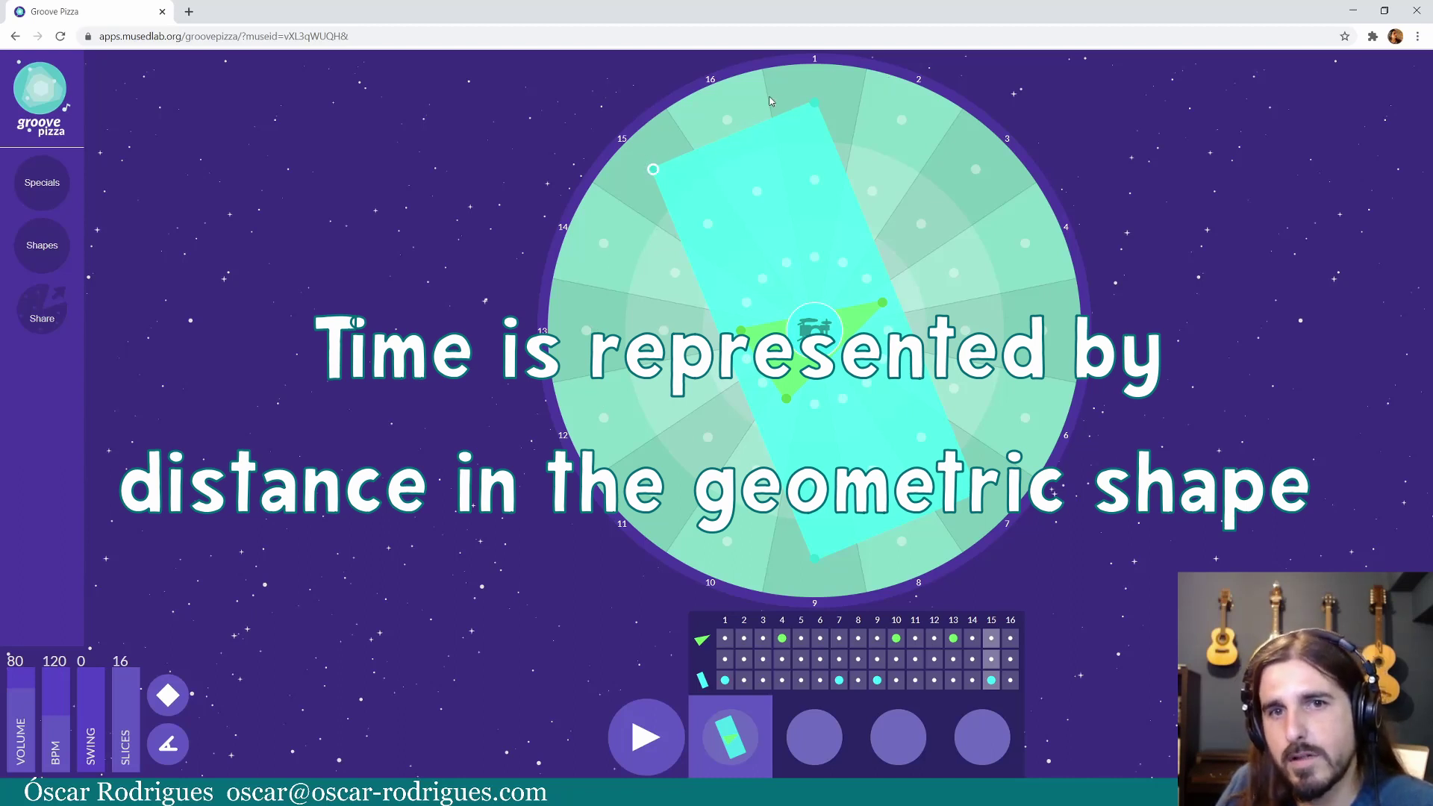
left_click(635, 729)
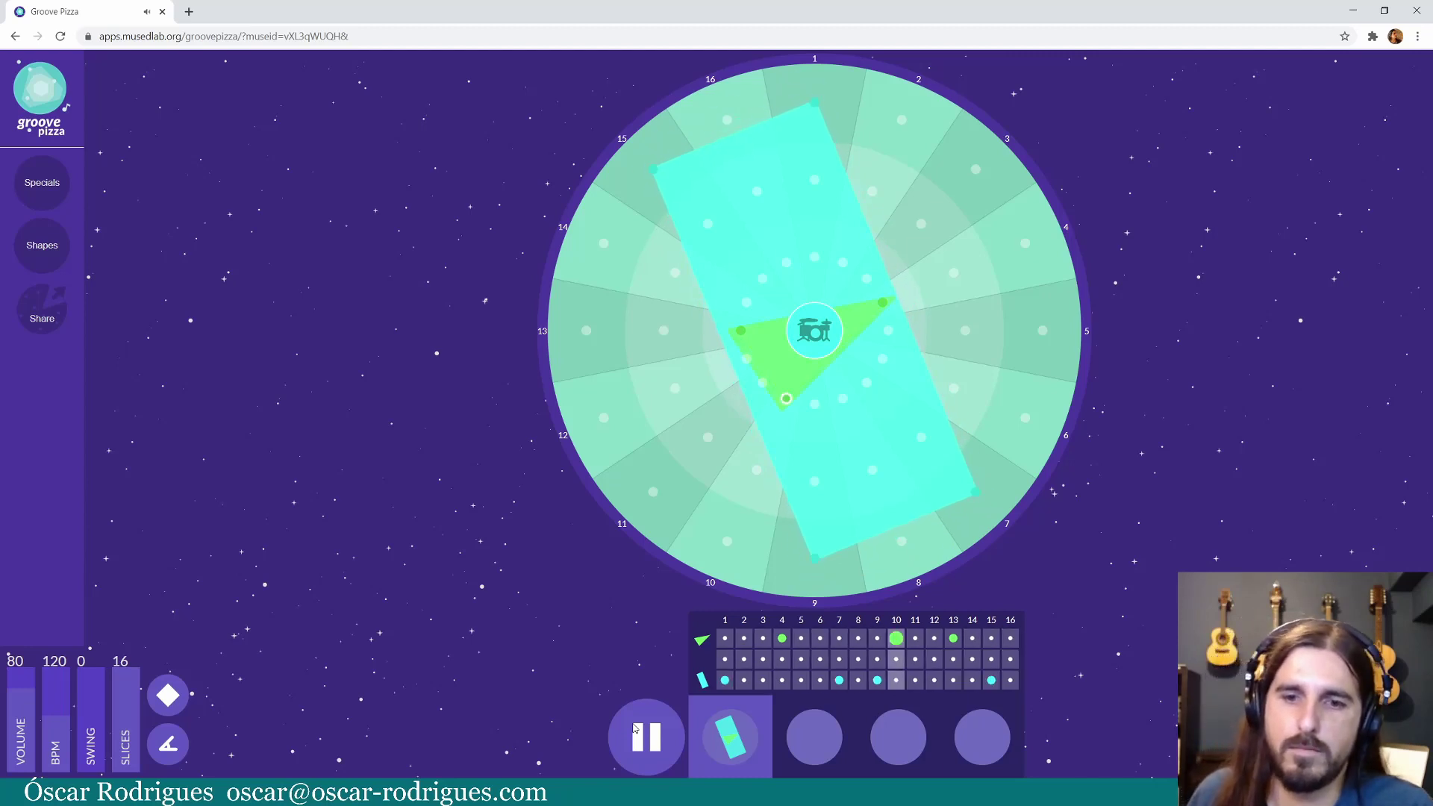
left_click(635, 728)
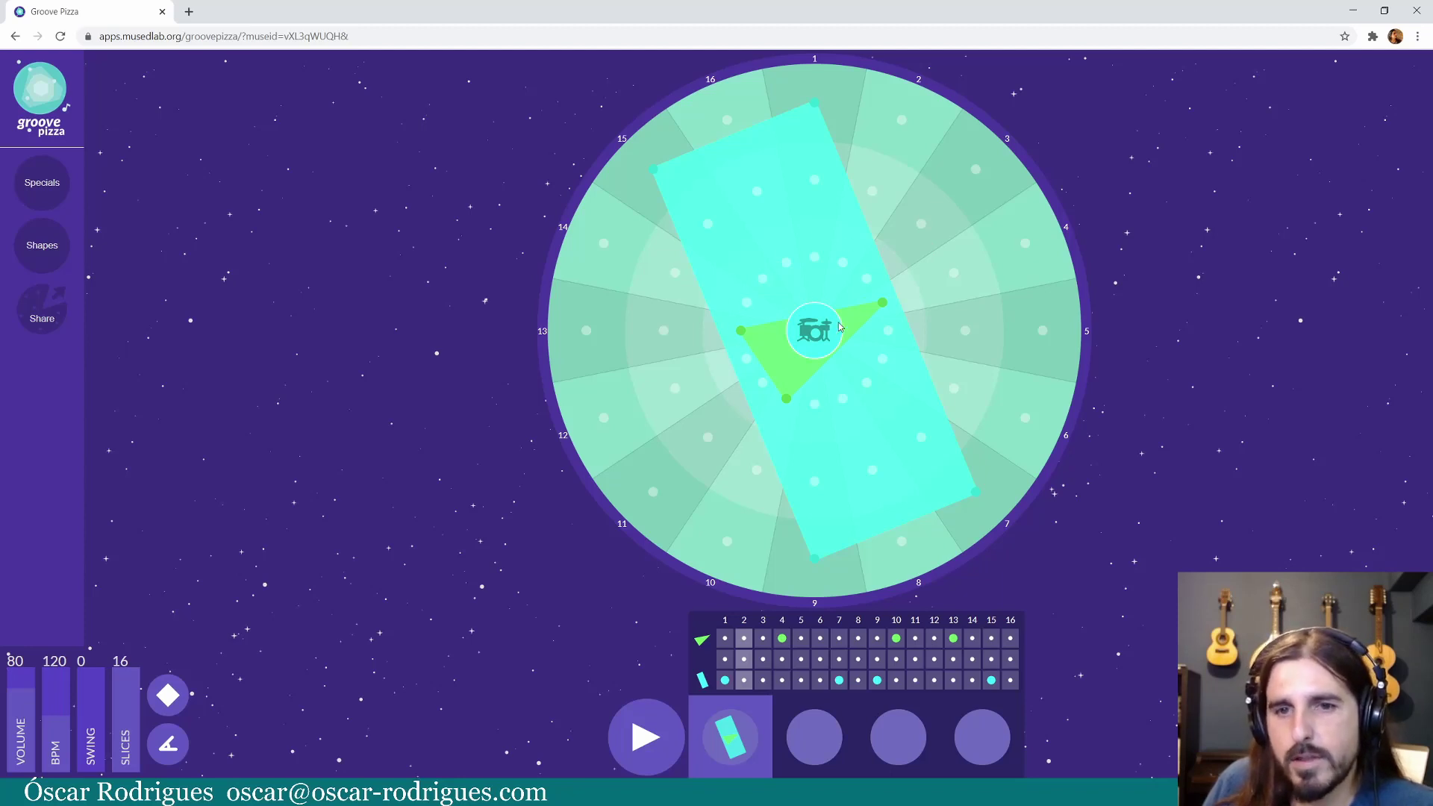
- Add kick beats on slices 2, 6 and 15 to complete the hexagon, then audition it
left_click(840, 265)
left_click(882, 359)
left_click(763, 279)
left_click(664, 711)
left_click(645, 731)
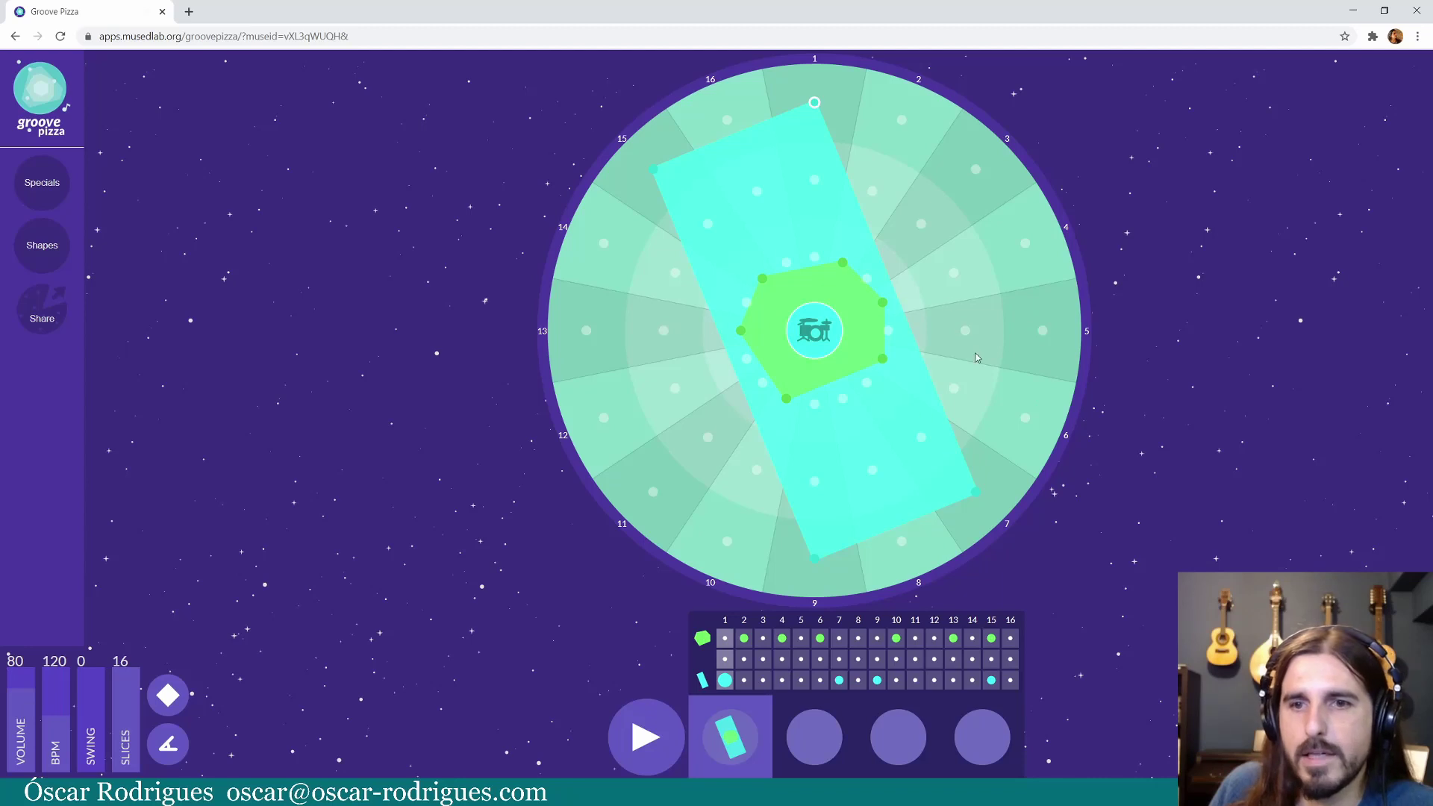
- Add a snare line on slices 5 and 13, audition it, and bring up the genre presets
left_click(962, 332)
left_click(662, 332)
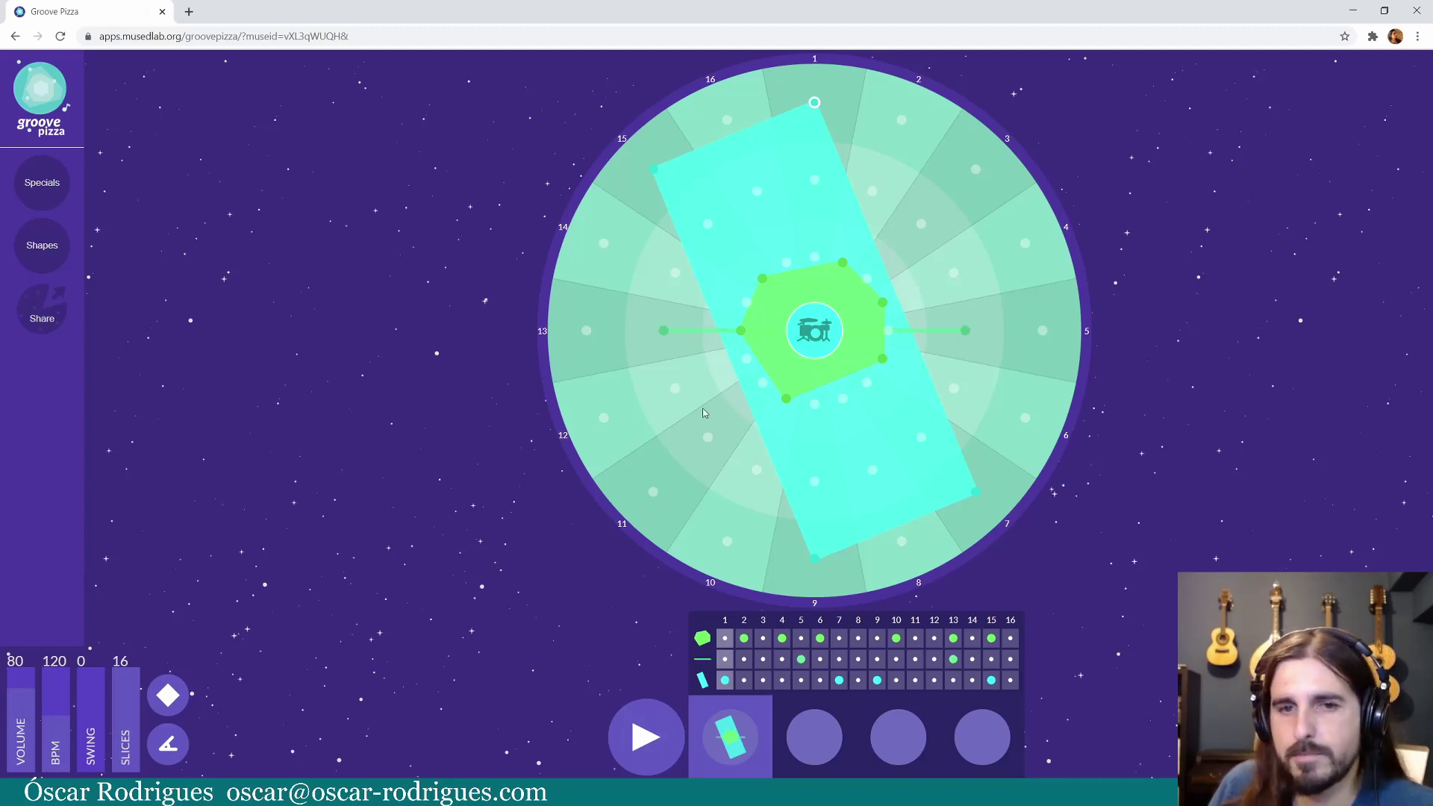
left_click(638, 737)
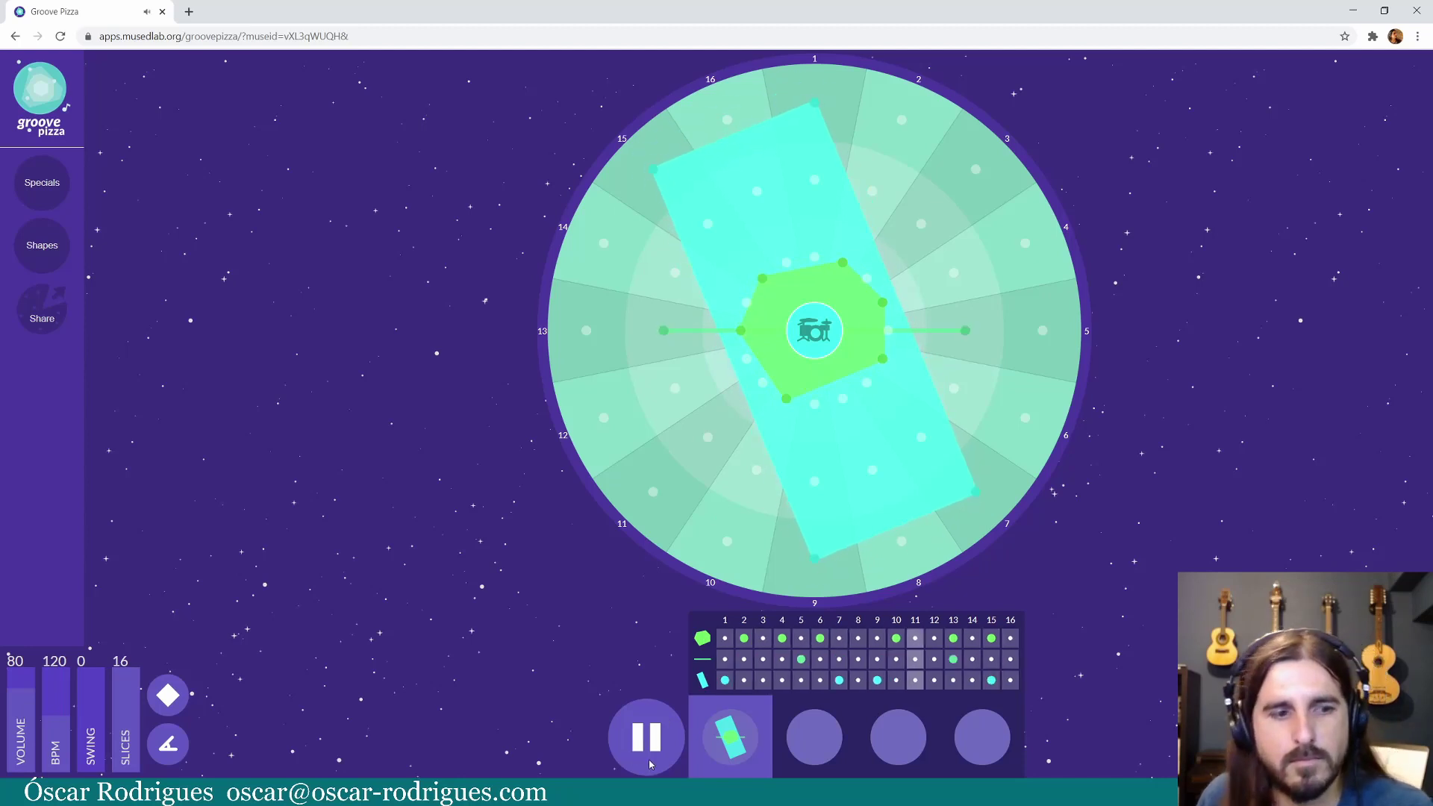
left_click(648, 759)
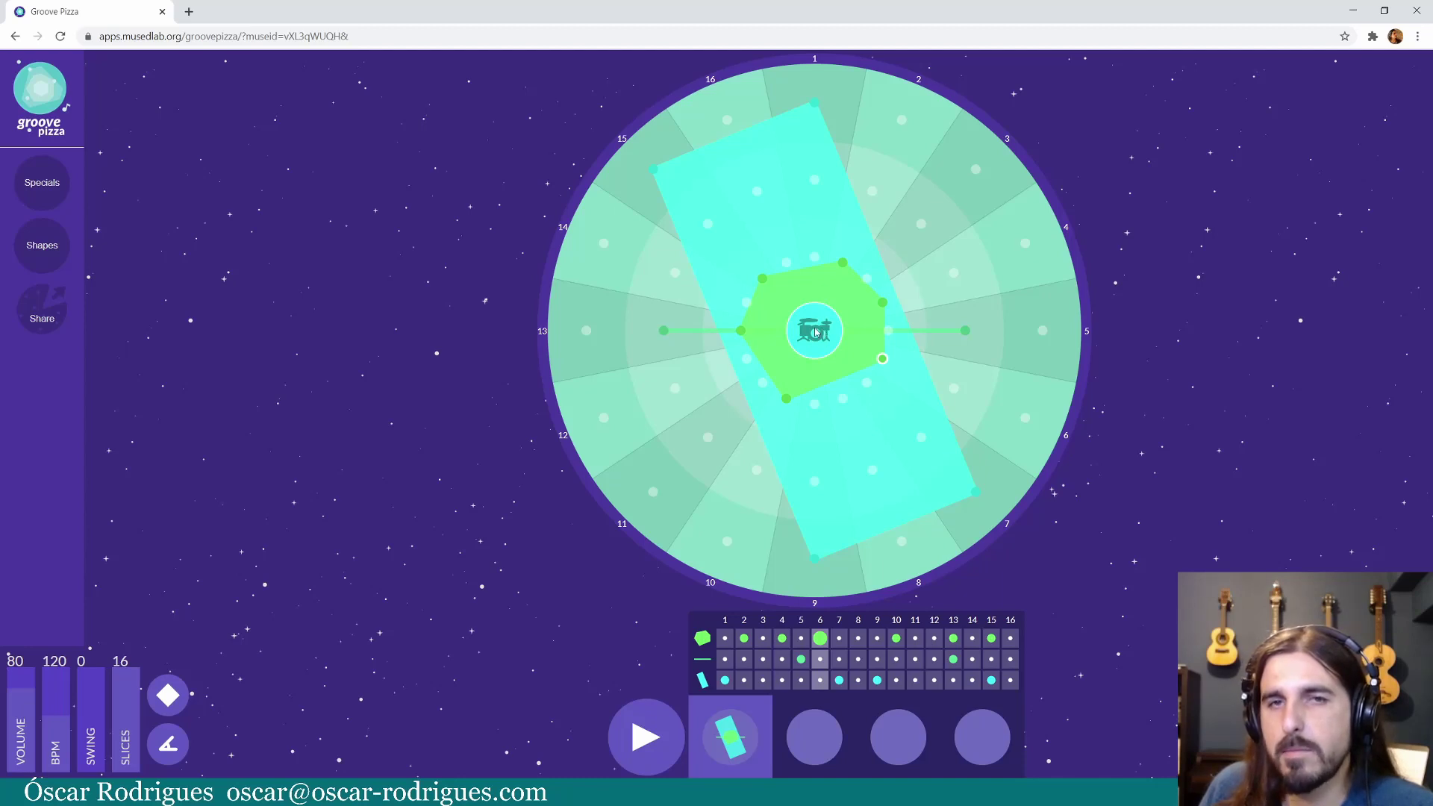
left_click(816, 331)
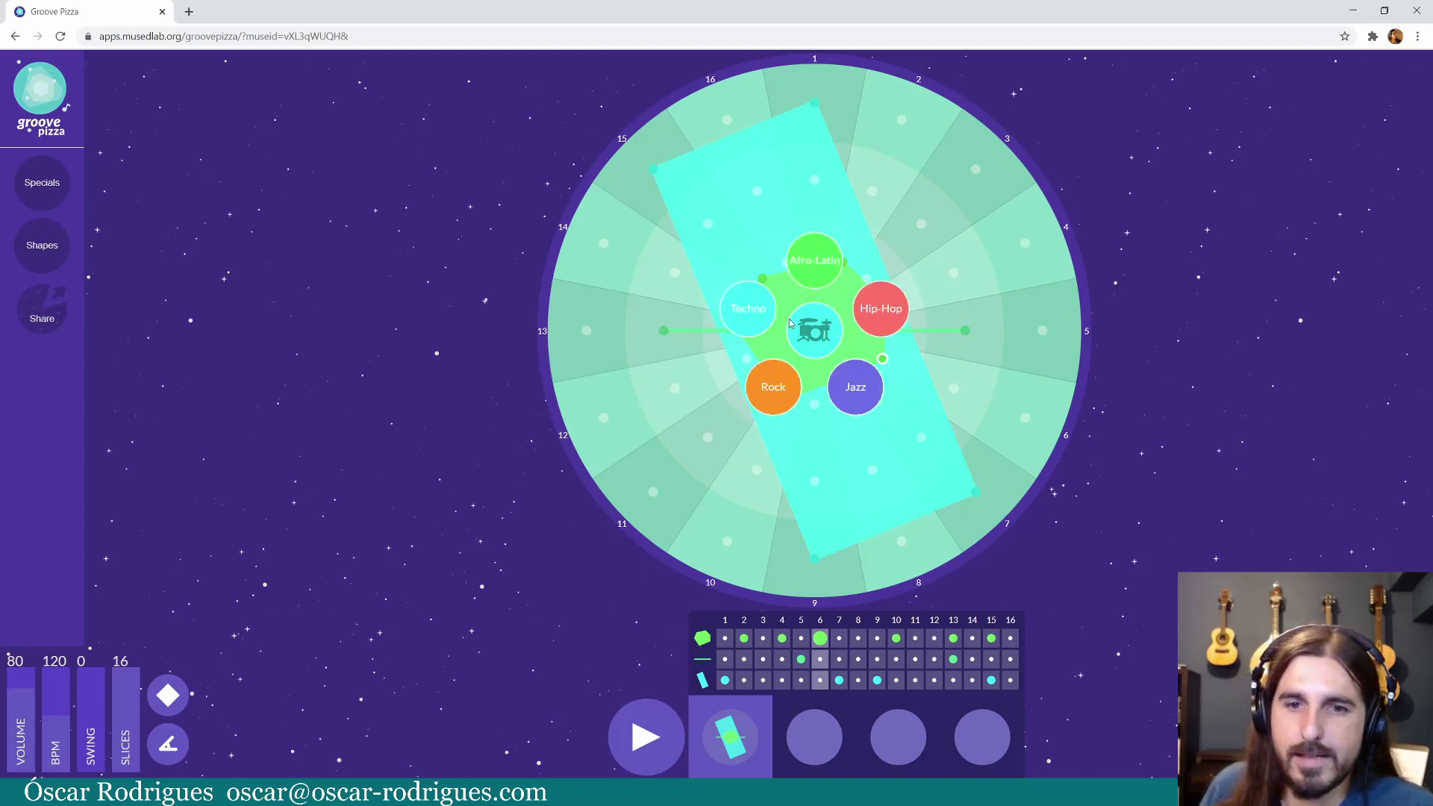
- Load the Rock preset, audition it, then apply the Afro-Latin kit style
left_click(780, 392)
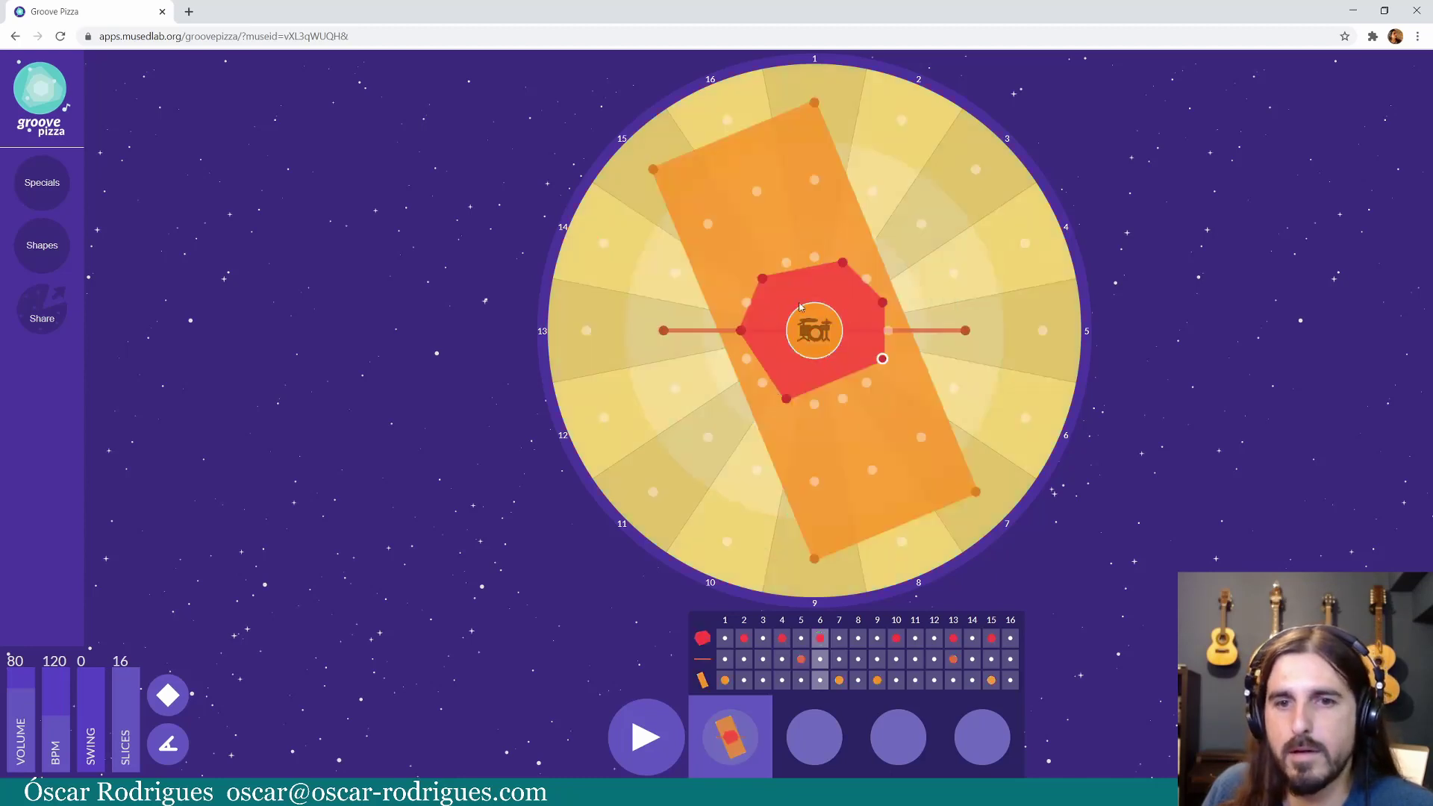
left_click(644, 736)
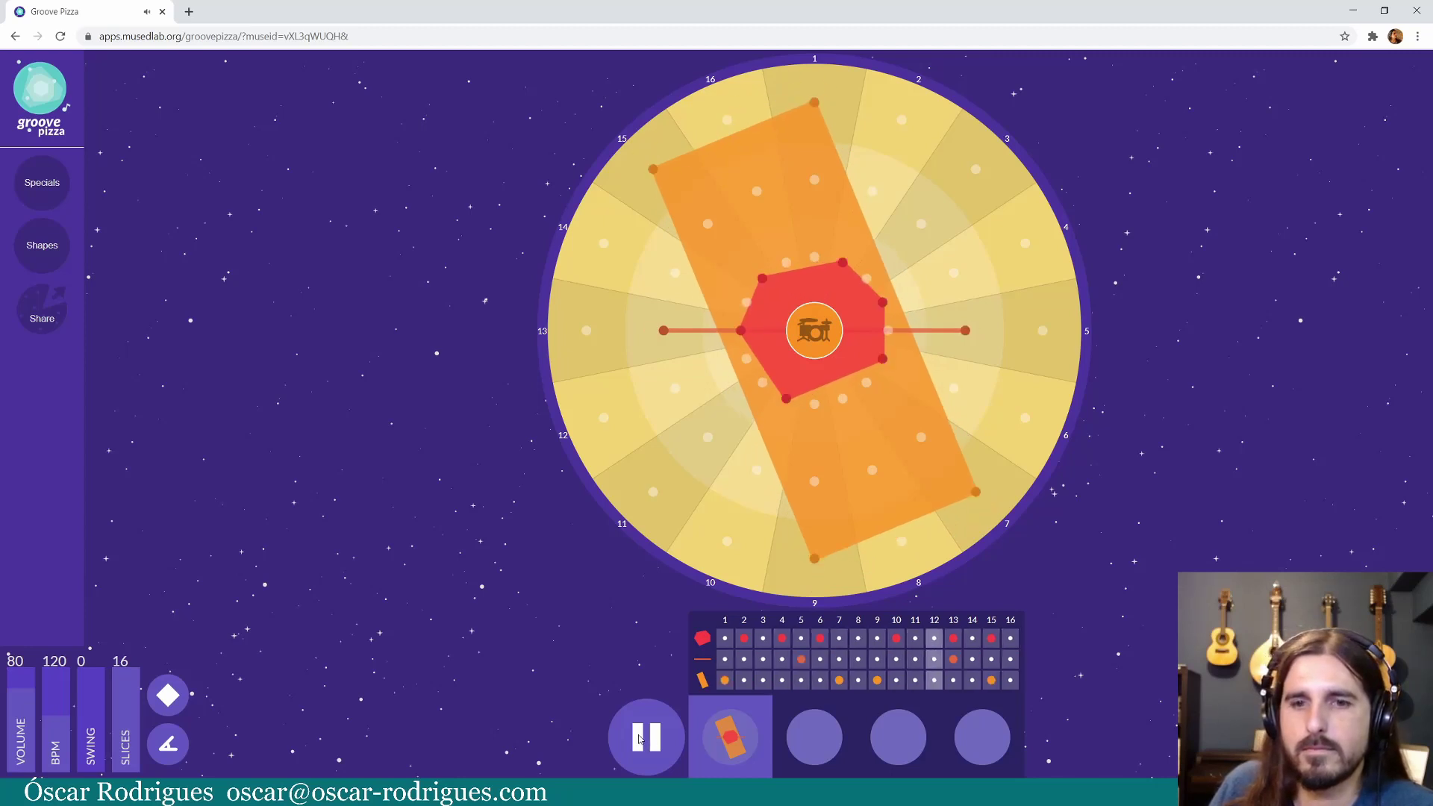
key("space")
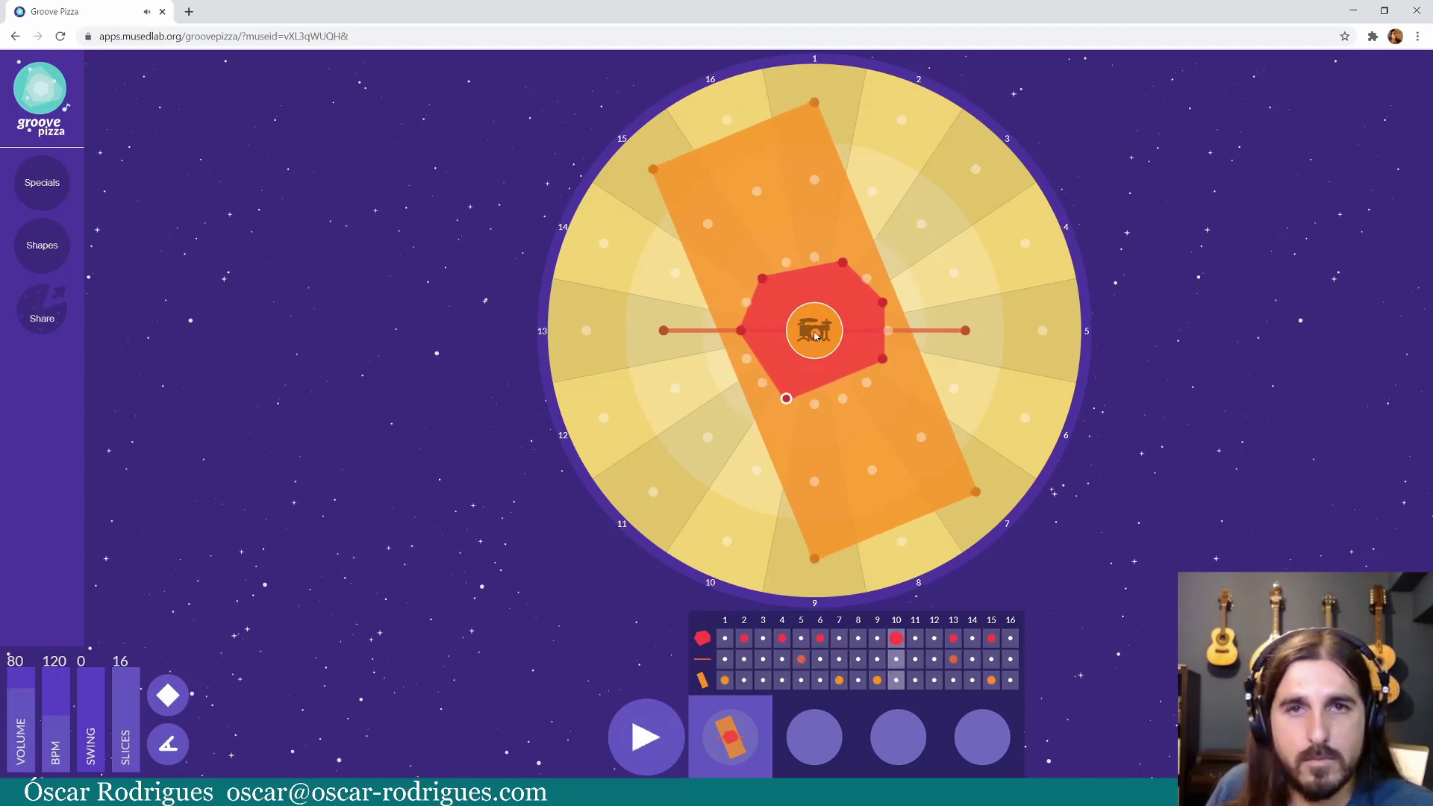
left_click(823, 325)
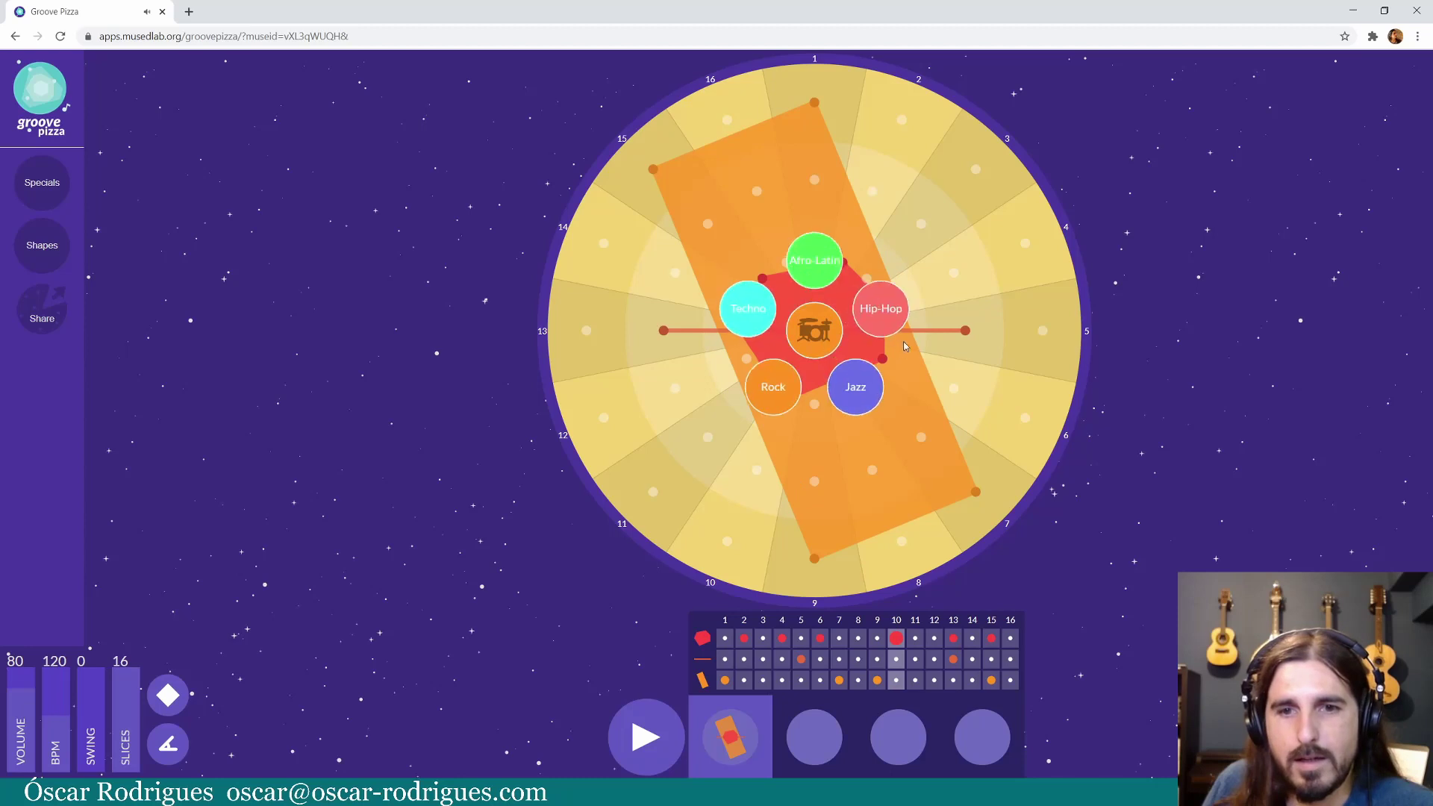
left_click(821, 263)
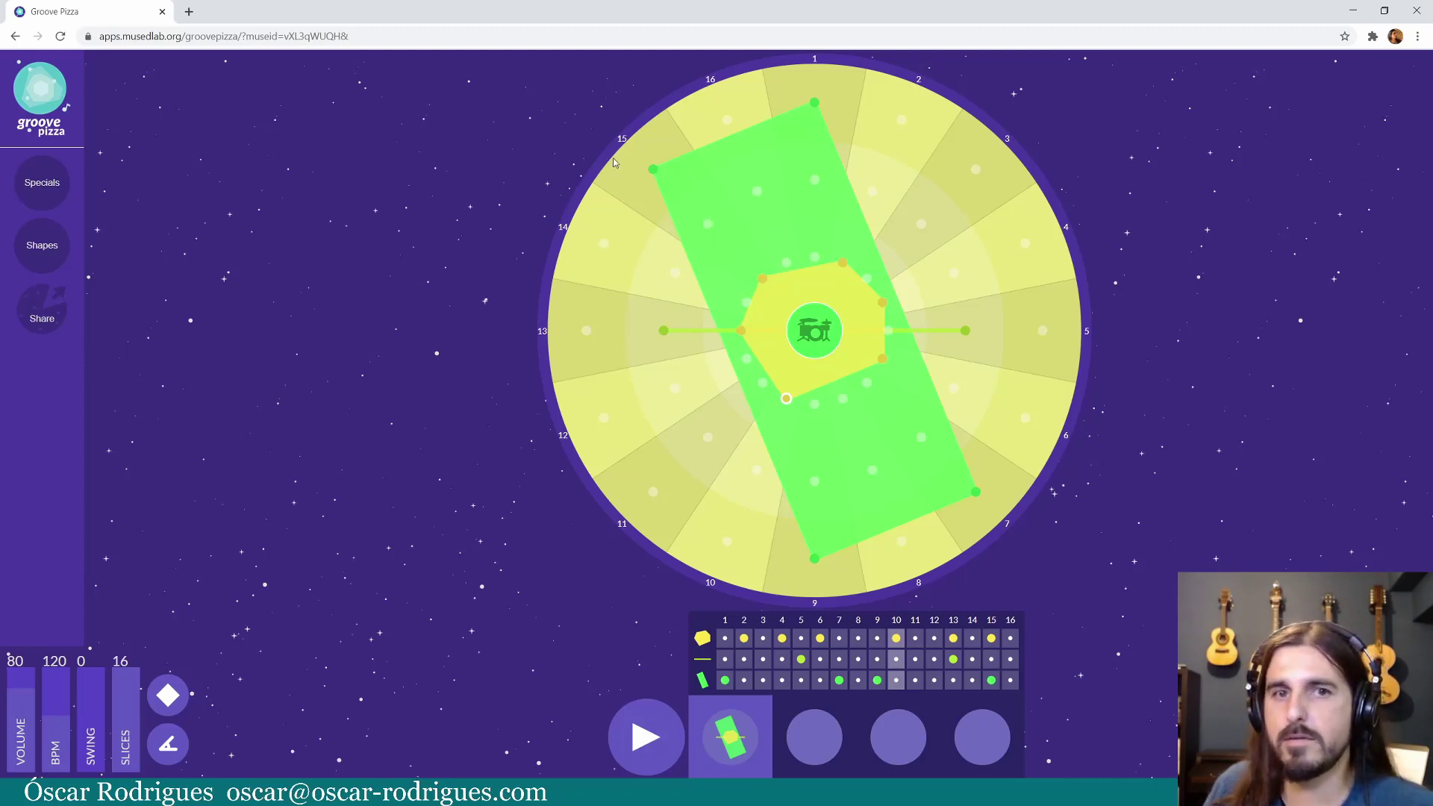
- Audition the Afro-Latin kit, then switch the groove to the Techno kit style
left_click(636, 737)
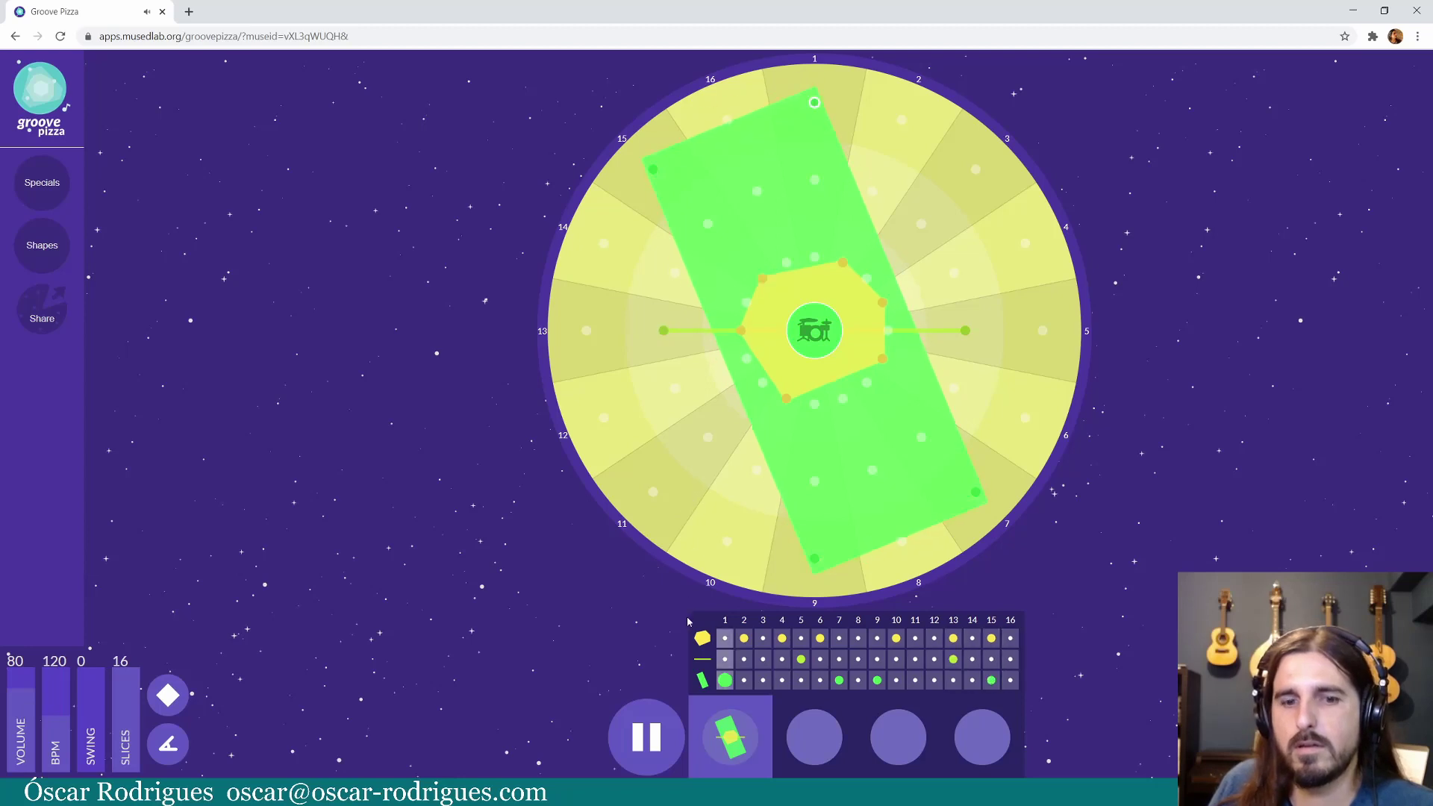
left_click(617, 721)
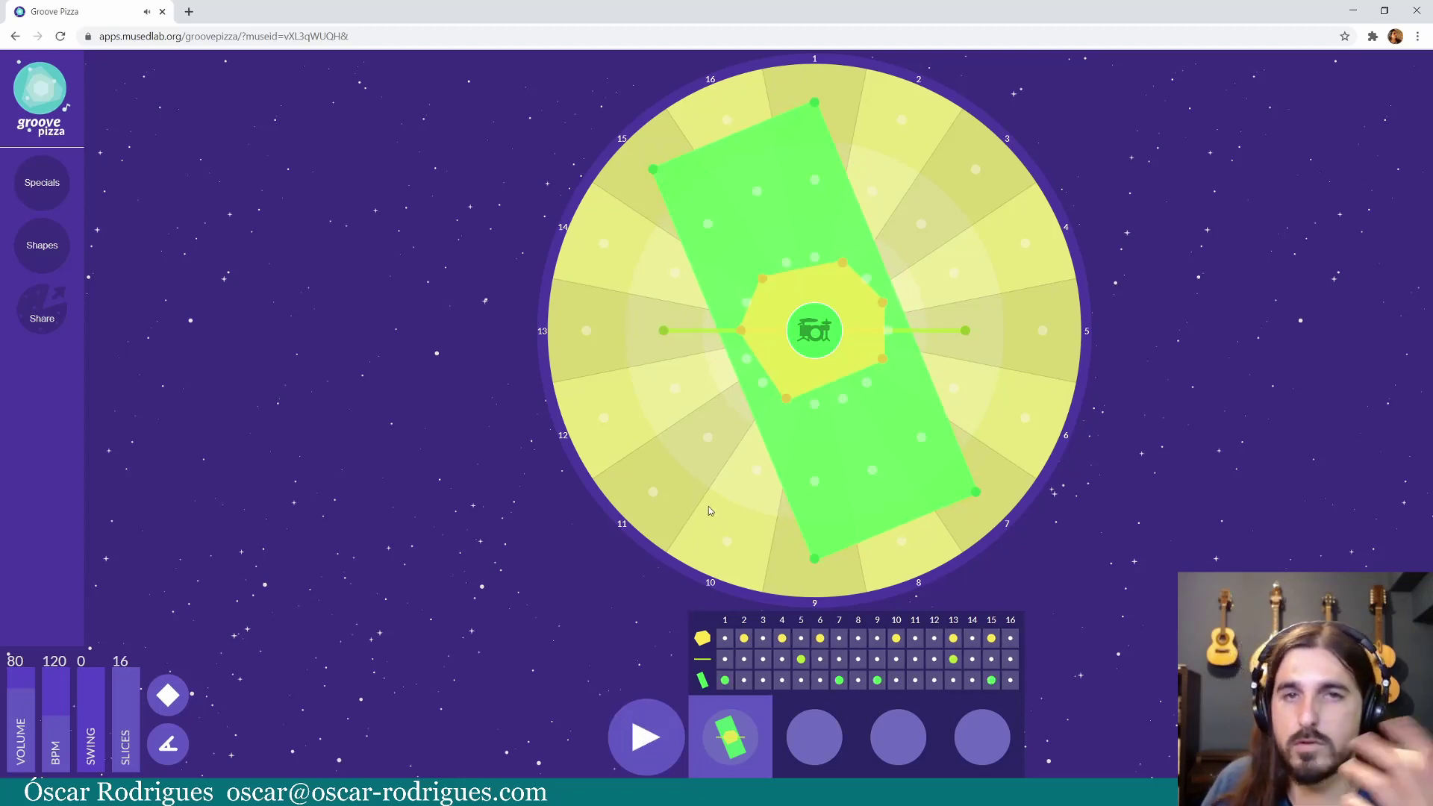
left_click(814, 336)
left_click(770, 325)
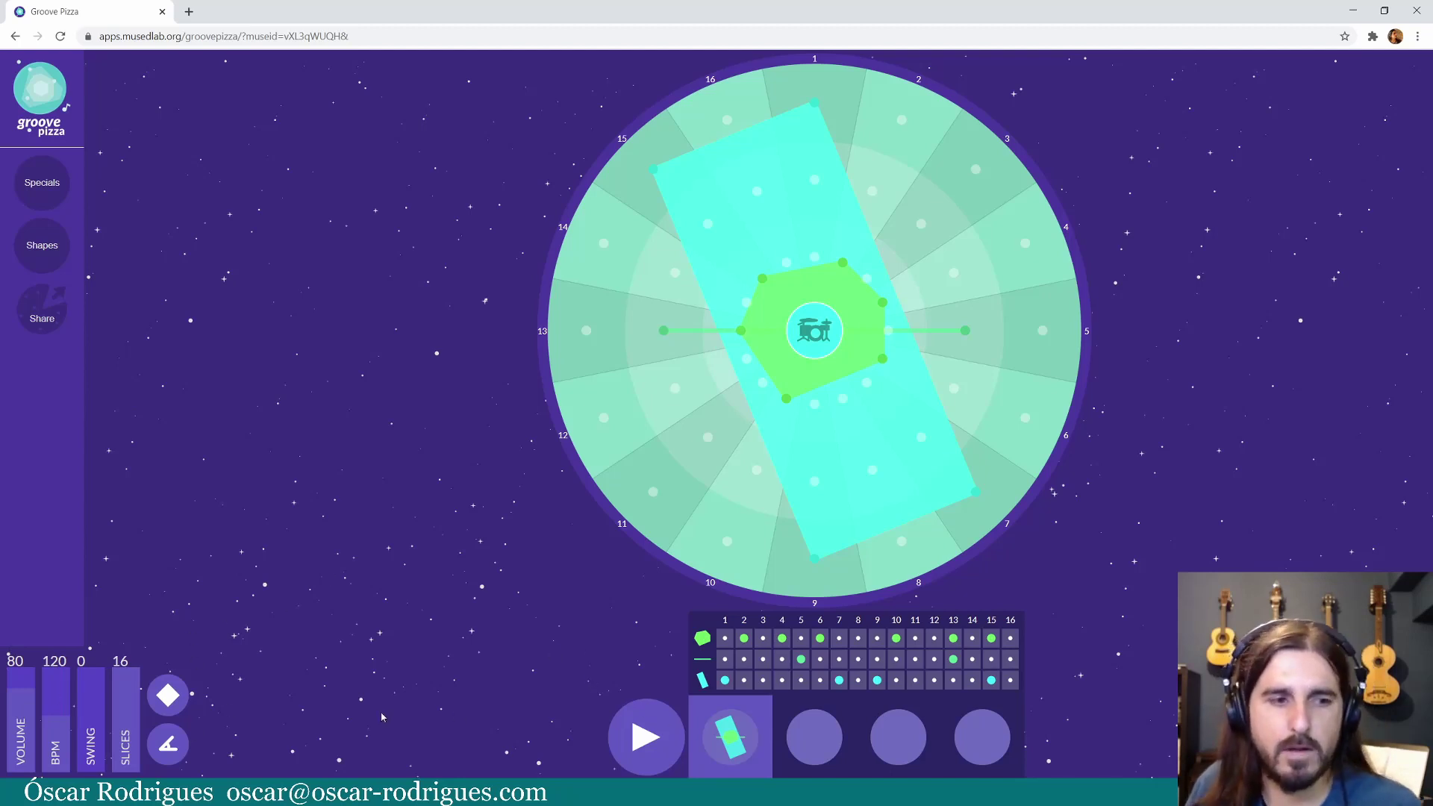
- Try outline view, lower the volume and set the tempo to 121 BPM while playing
left_click(169, 694)
left_click(167, 694)
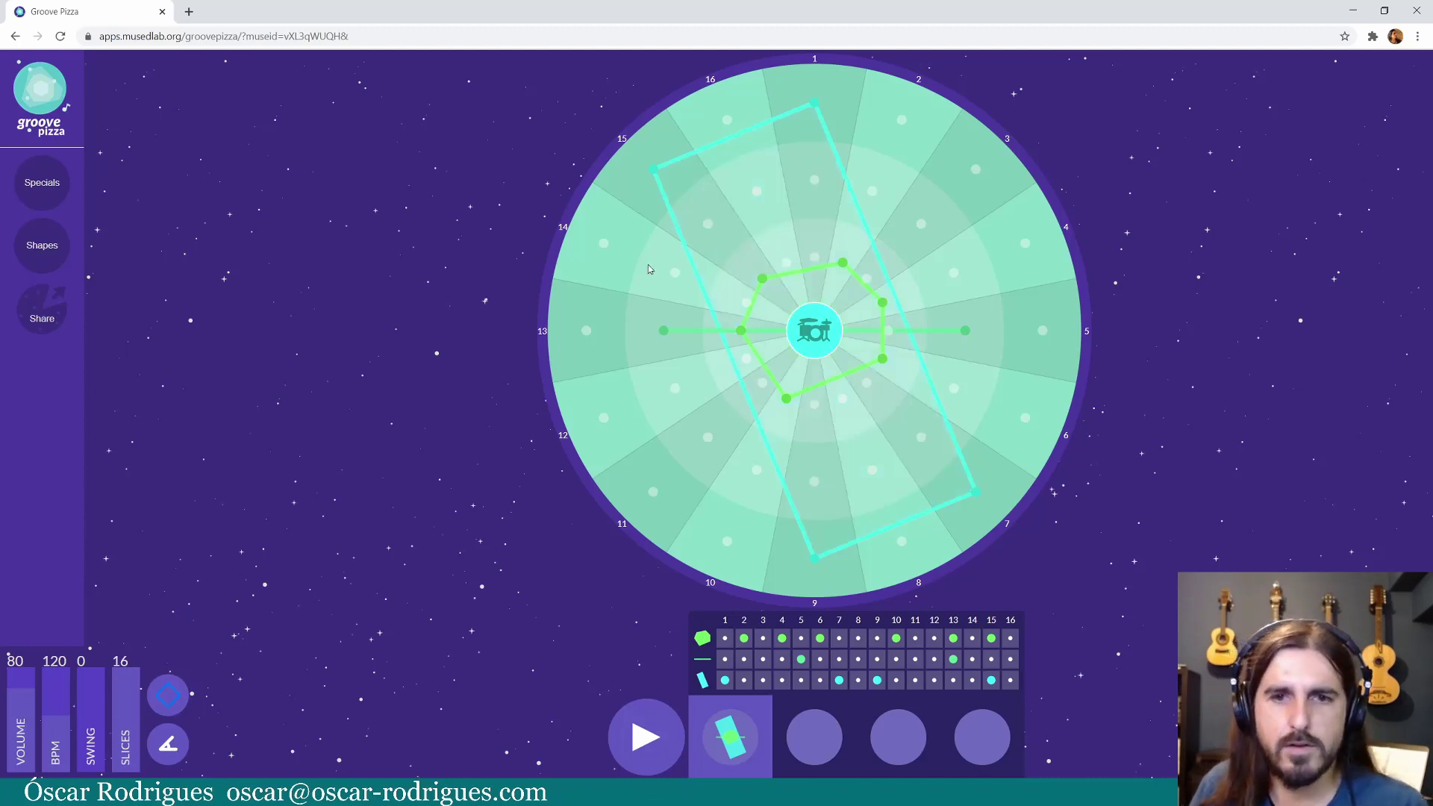
left_click(173, 695)
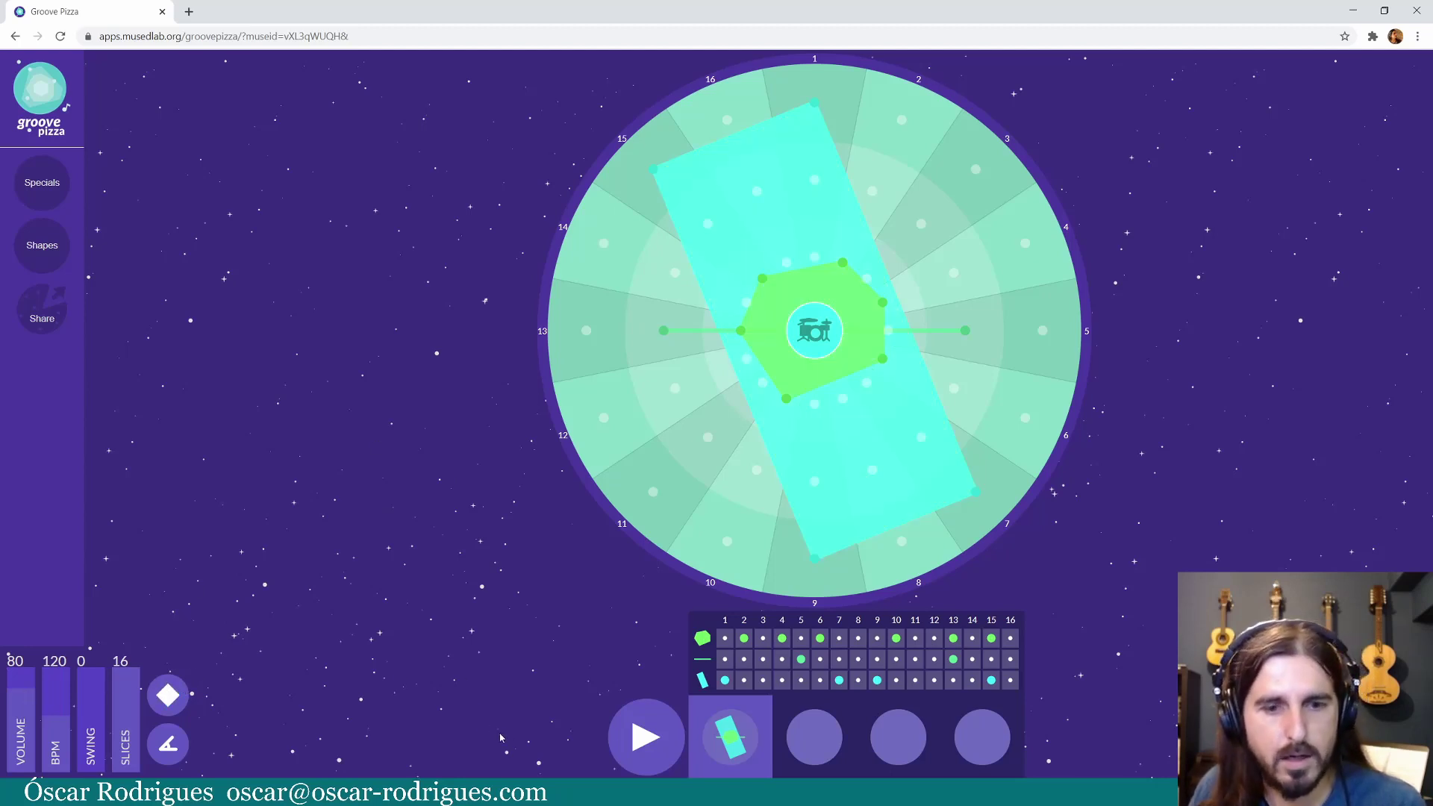
left_click(634, 737)
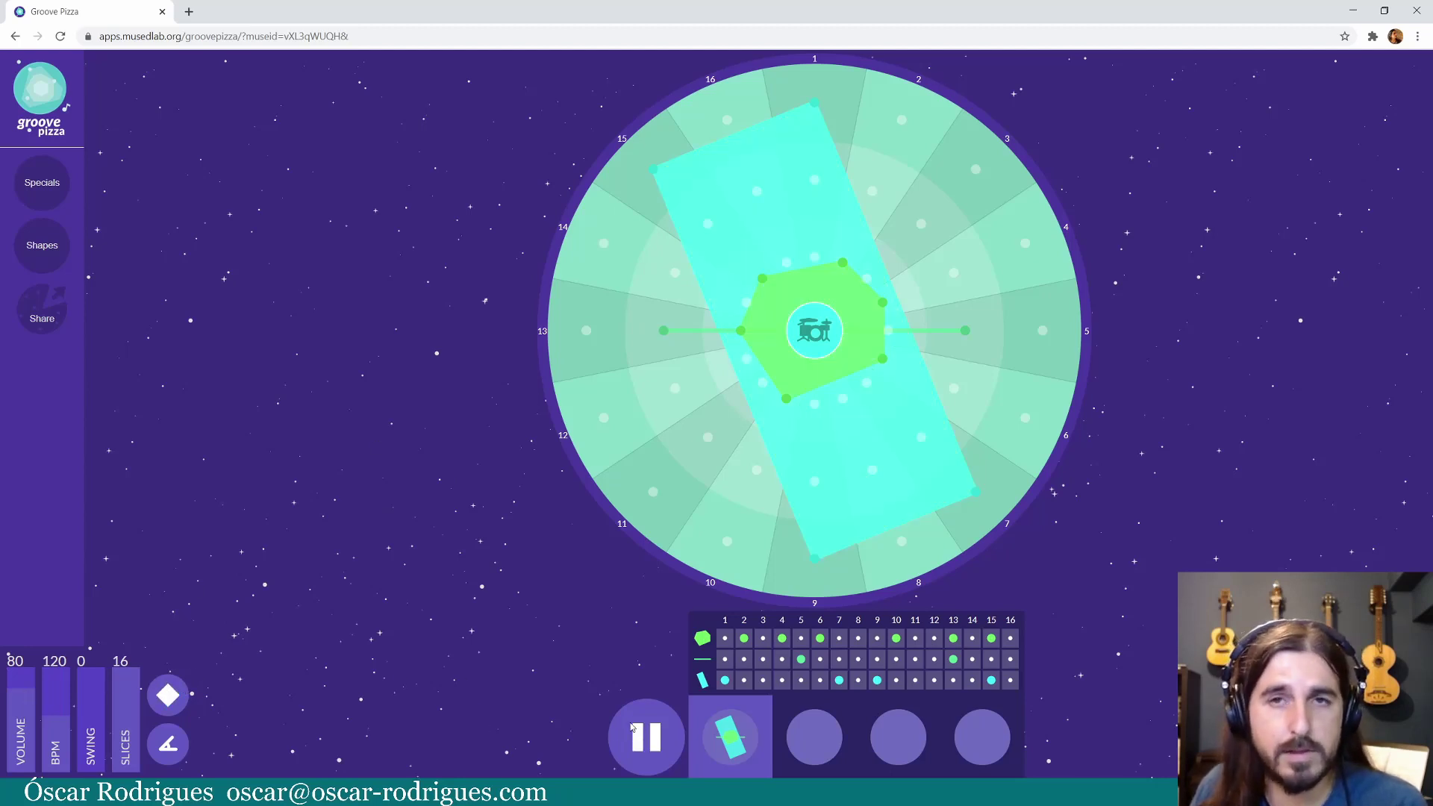
left_click(22, 702)
mouse_move(23, 701)
left_mouse_down()
mouse_move(18, 769)
mouse_move(23, 693)
left_mouse_up()
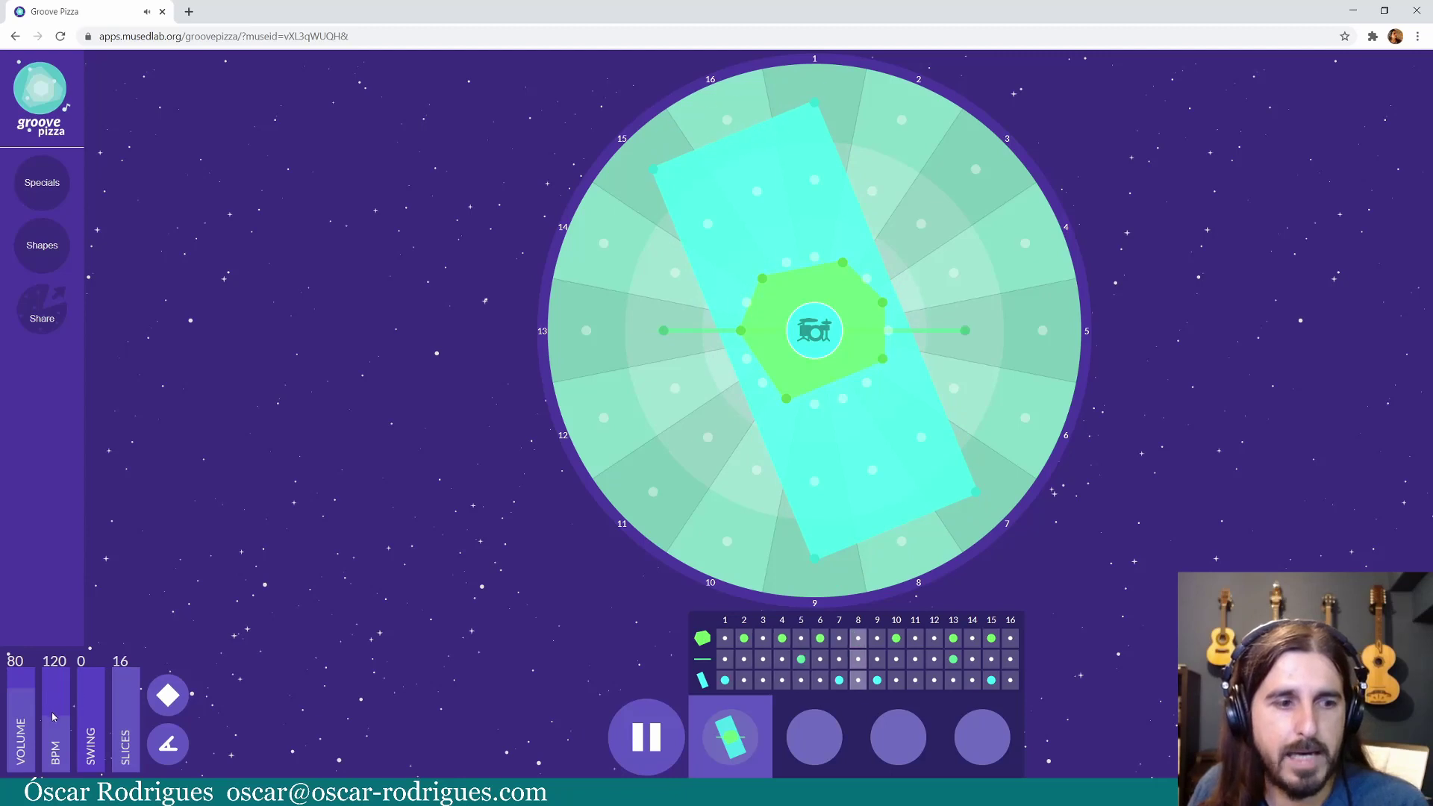
mouse_move(58, 728)
left_mouse_down()
mouse_move(63, 678)
mouse_move(63, 769)
mouse_move(63, 720)
left_mouse_up()
key("space")
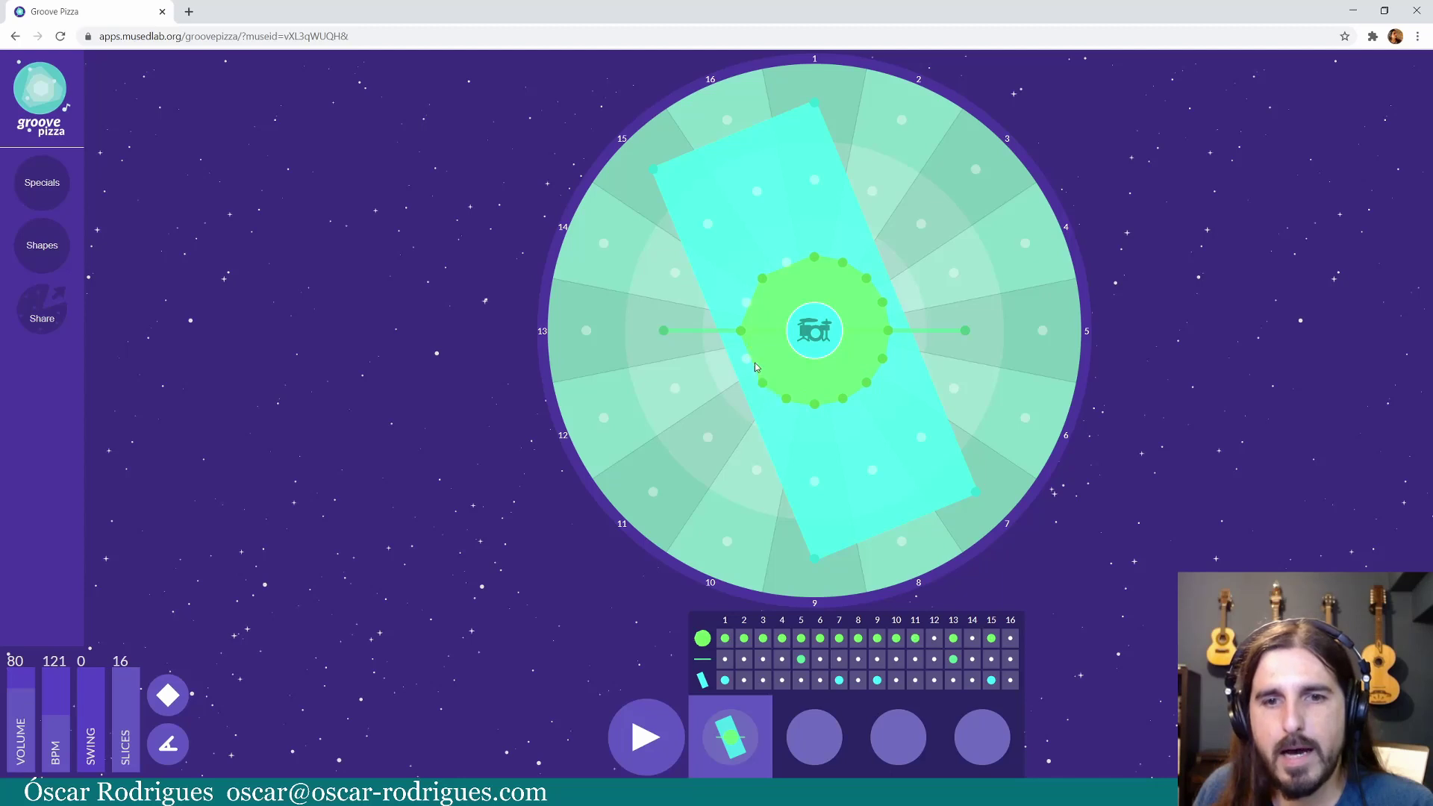
- Add kick hits on slices 14 and 16 to fill the ring, try swing and reset it to 0
left_click(747, 304)
left_click(788, 264)
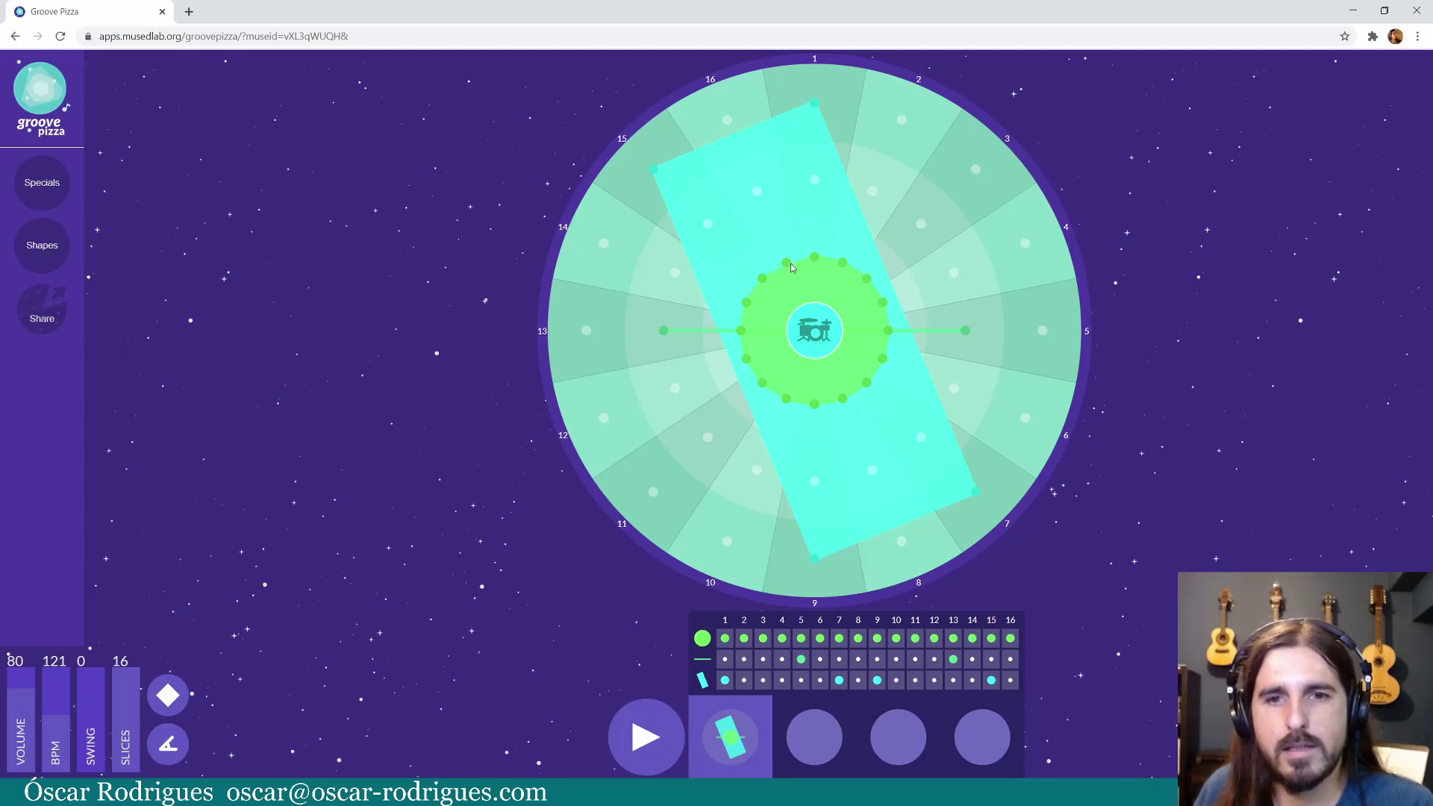
left_click(641, 736)
left_click(92, 748)
mouse_move(92, 748)
left_mouse_down()
mouse_move(97, 682)
mouse_move(92, 766)
left_mouse_up()
left_click(638, 735)
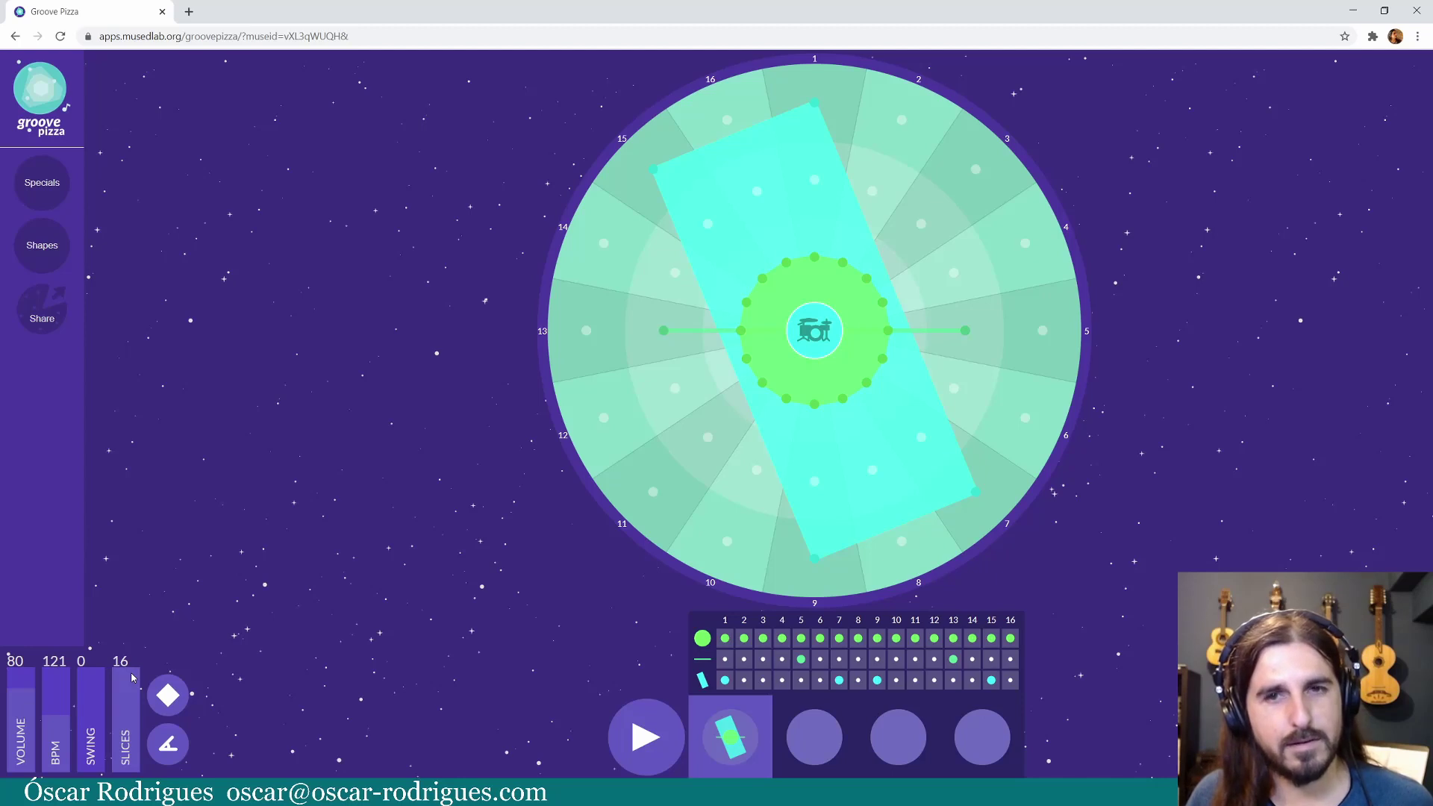
- While playing, reduce the pizza from 16 slices down through 15, 14 and 11 to 9
left_click(647, 735)
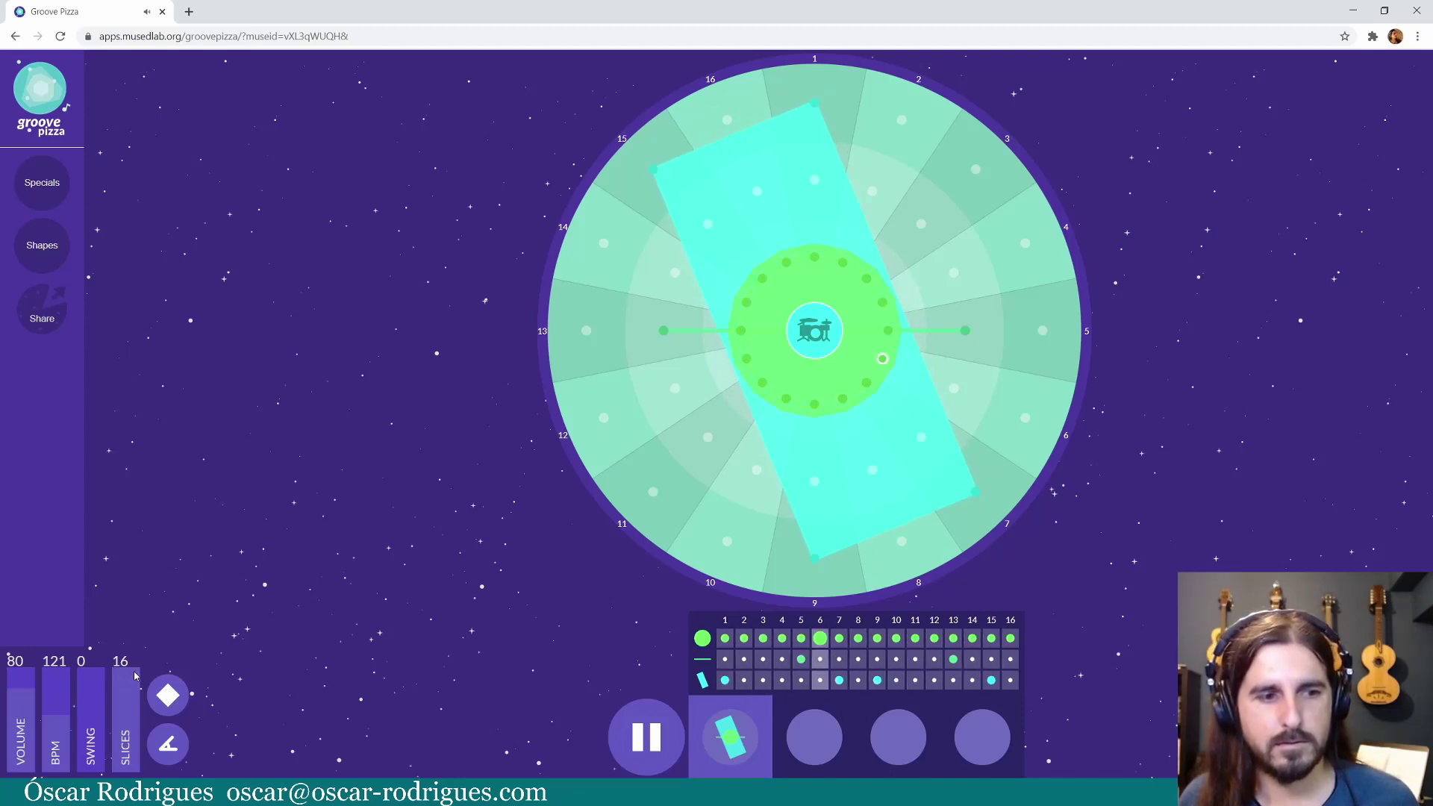
left_click_drag(132, 674, 133, 682)
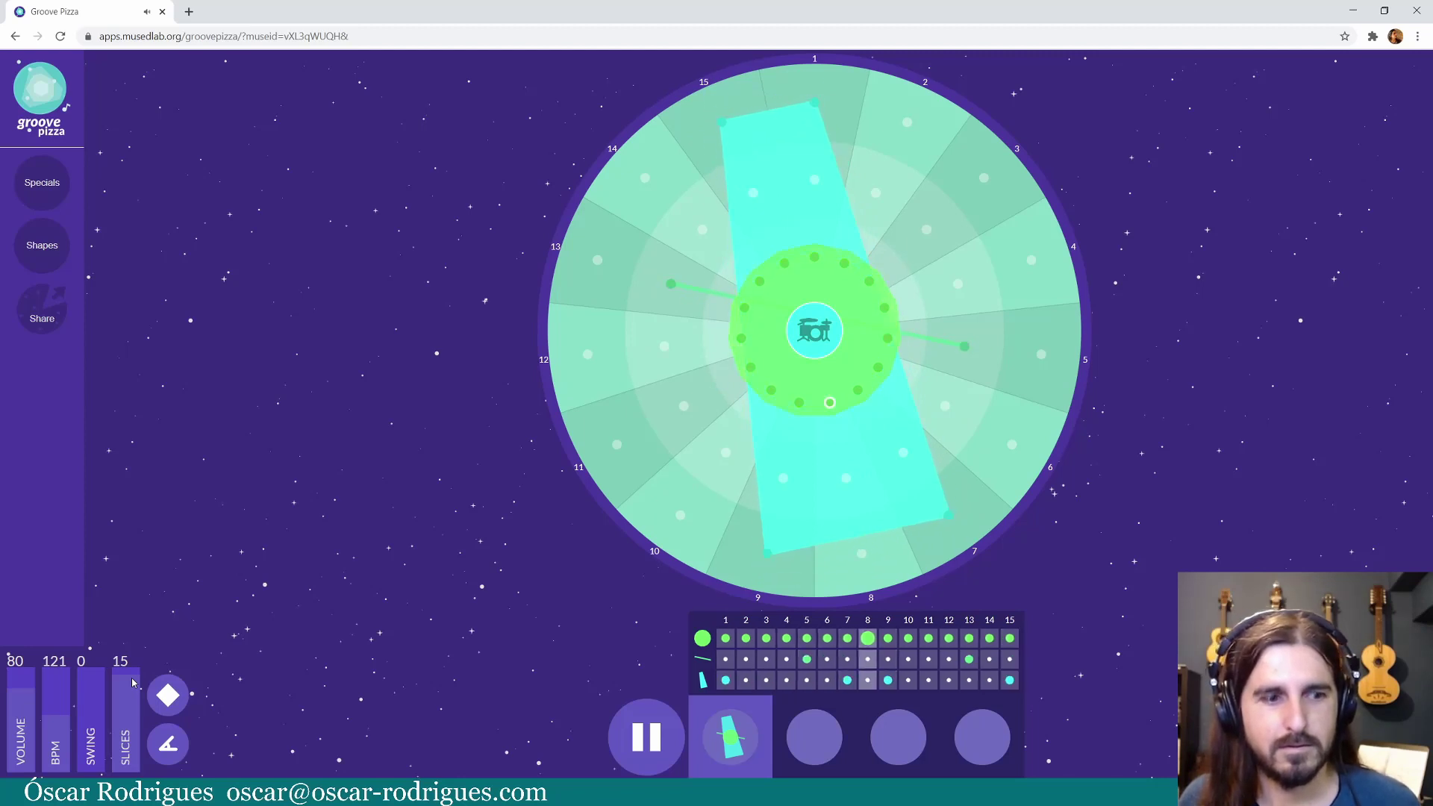
left_click_drag(133, 682, 133, 690)
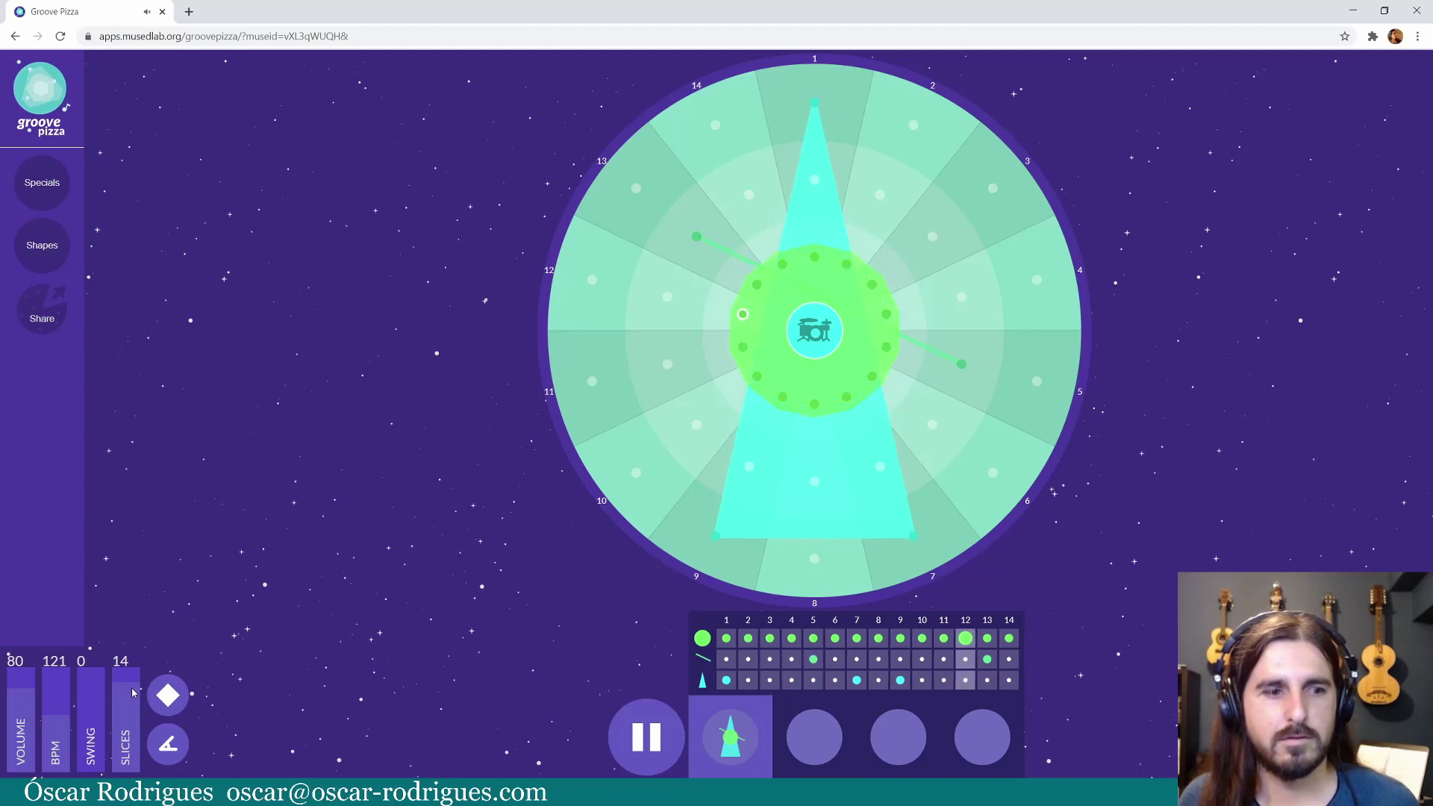
left_click_drag(132, 692, 132, 726)
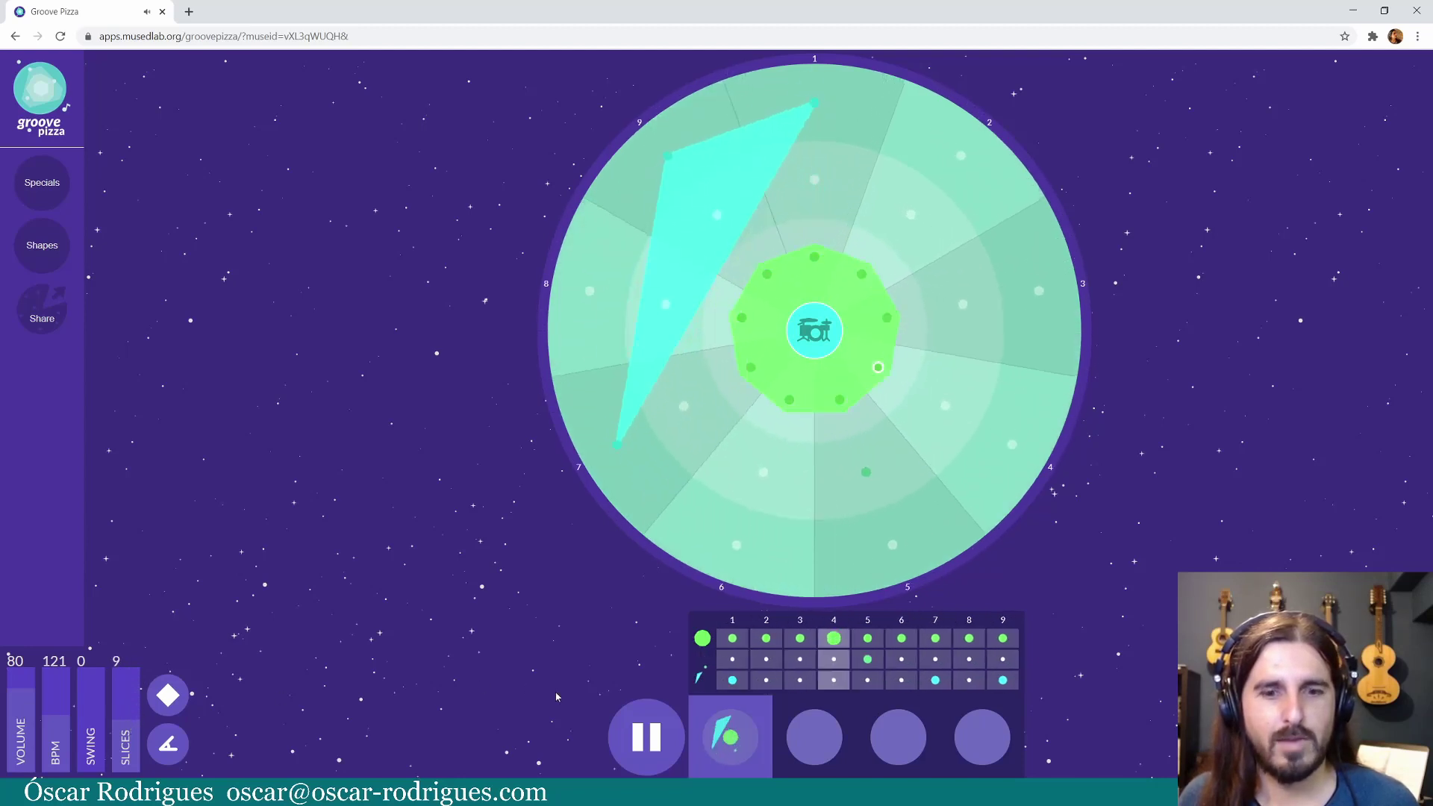
left_click(672, 742)
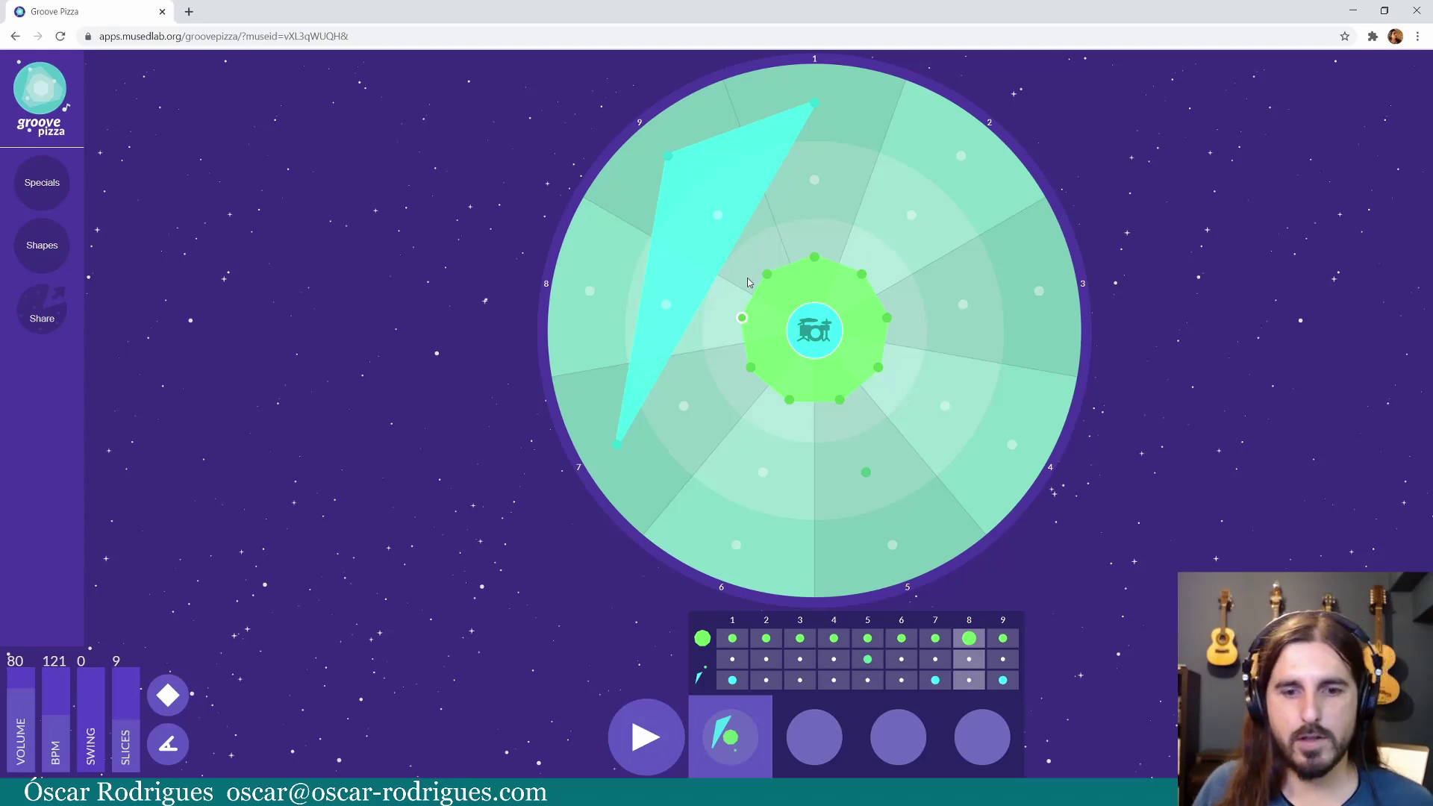
- Fill empty pattern slots with hi-hat variations on slices 2, 4 and 6
left_click(800, 719)
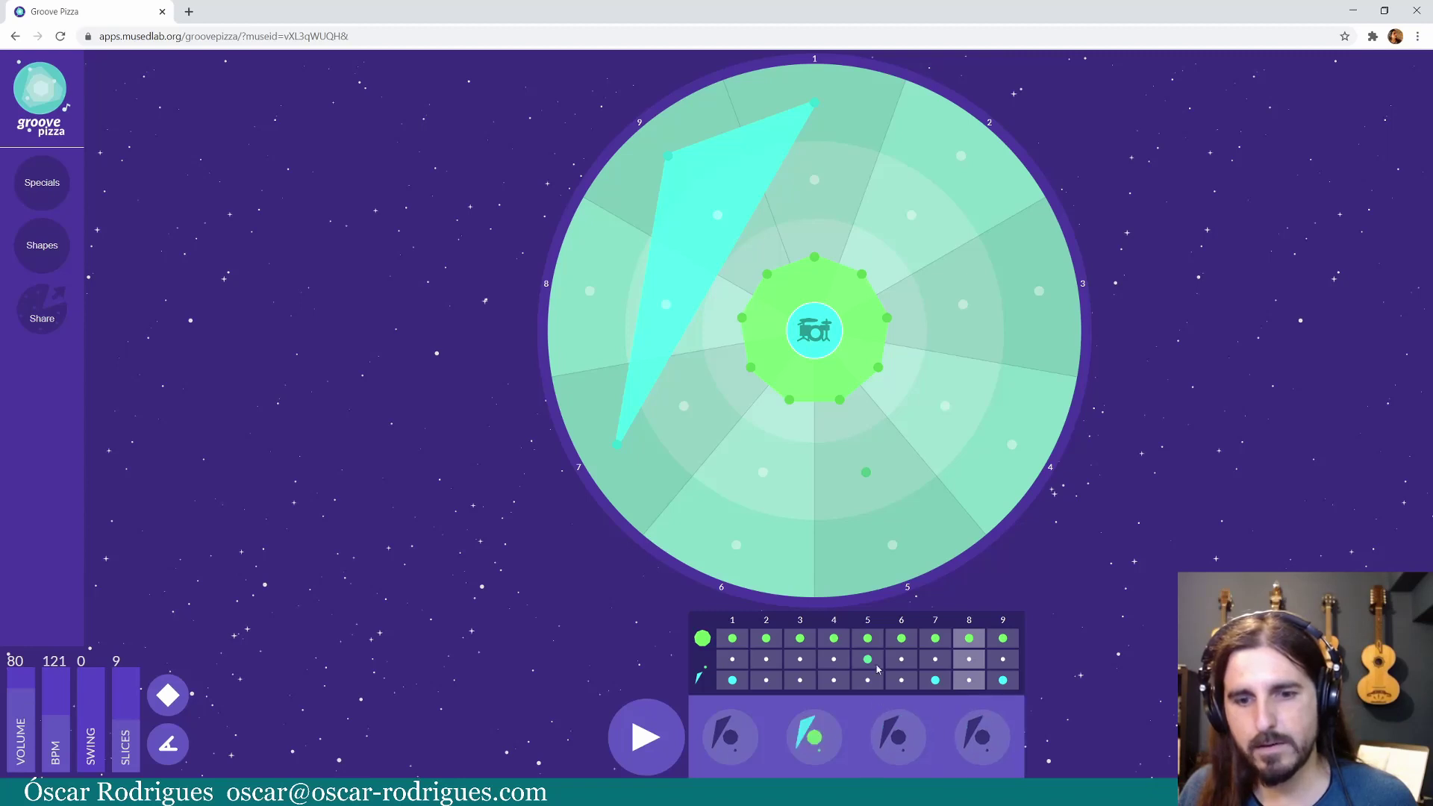
left_click(814, 102)
left_click(1010, 444)
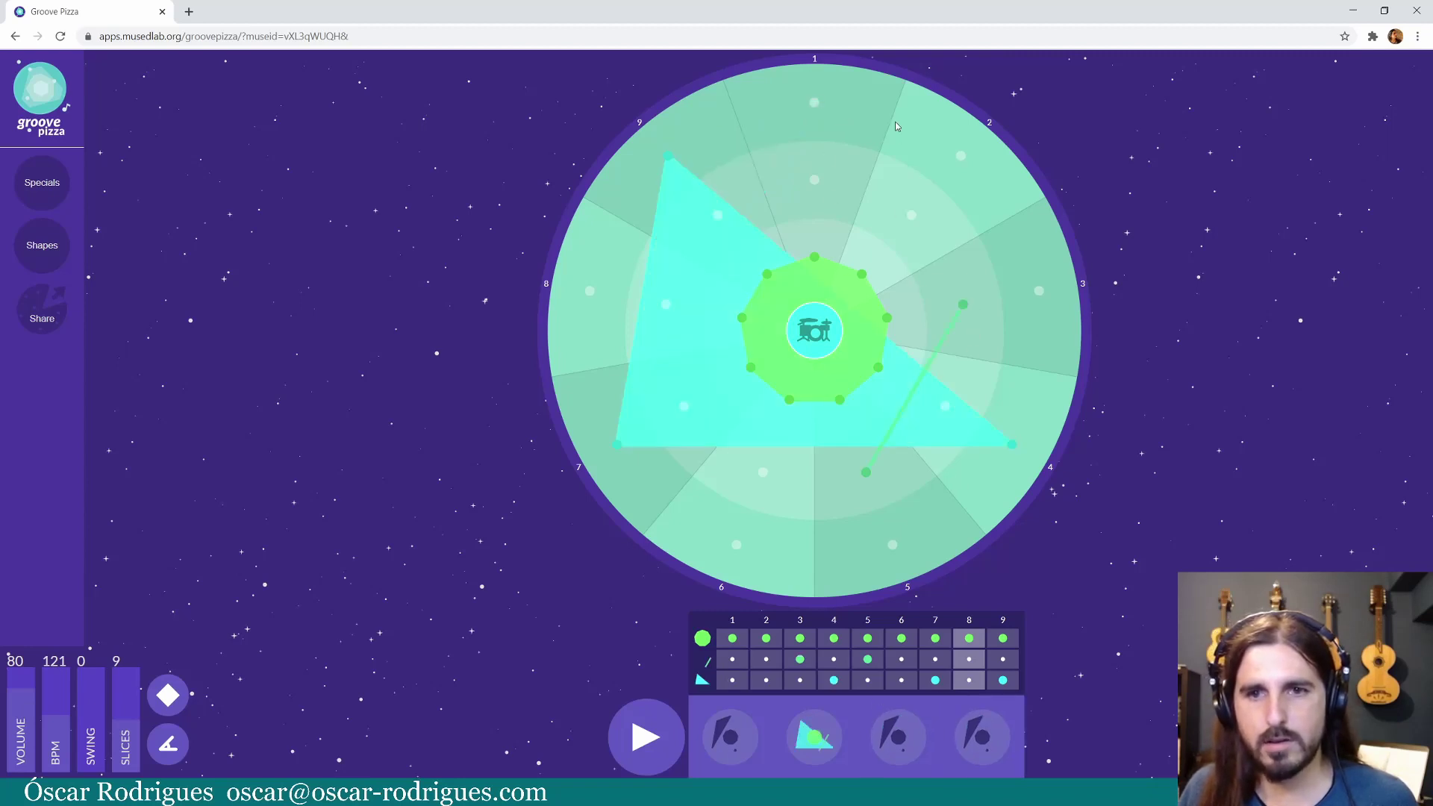
left_click(960, 156)
left_click(896, 736)
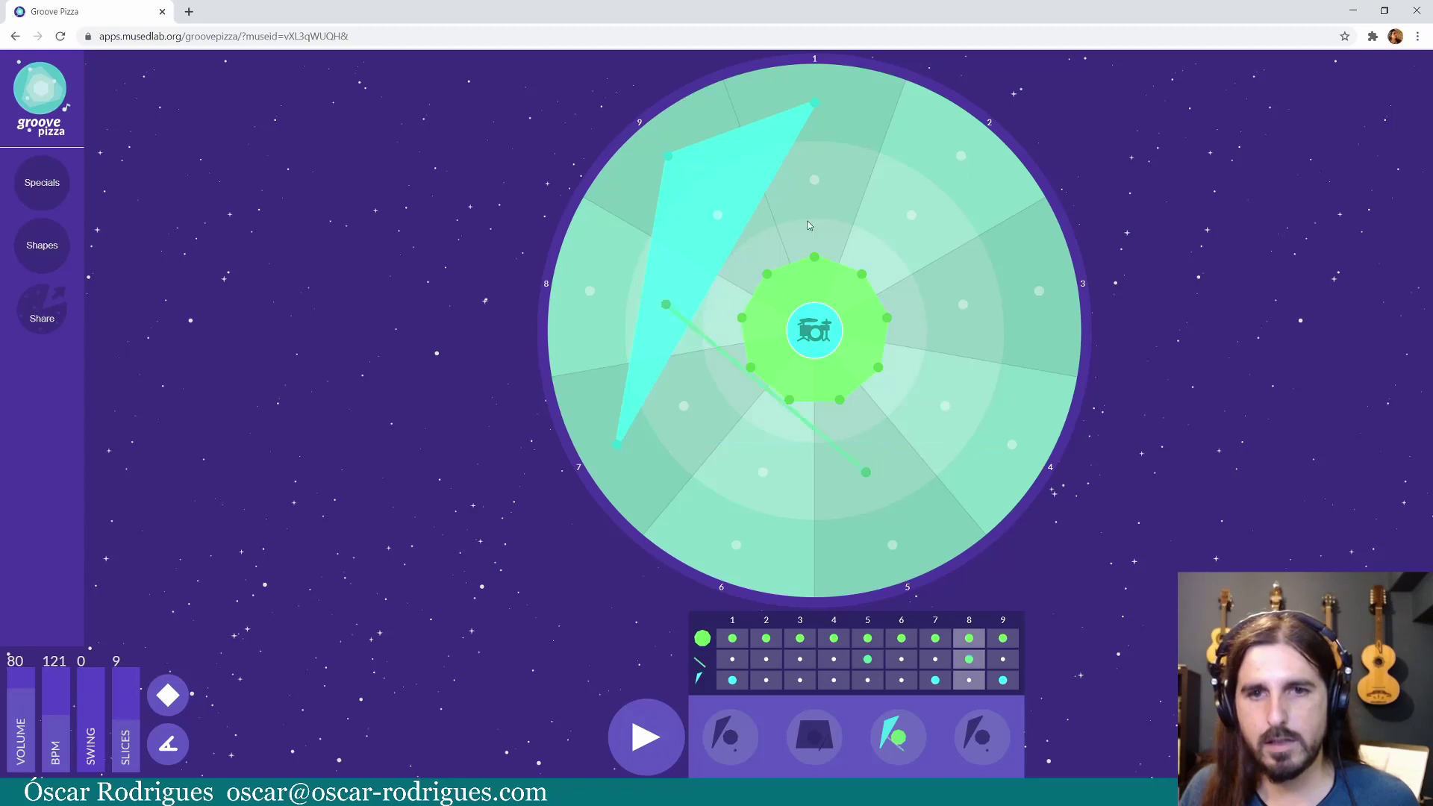
left_click(734, 545)
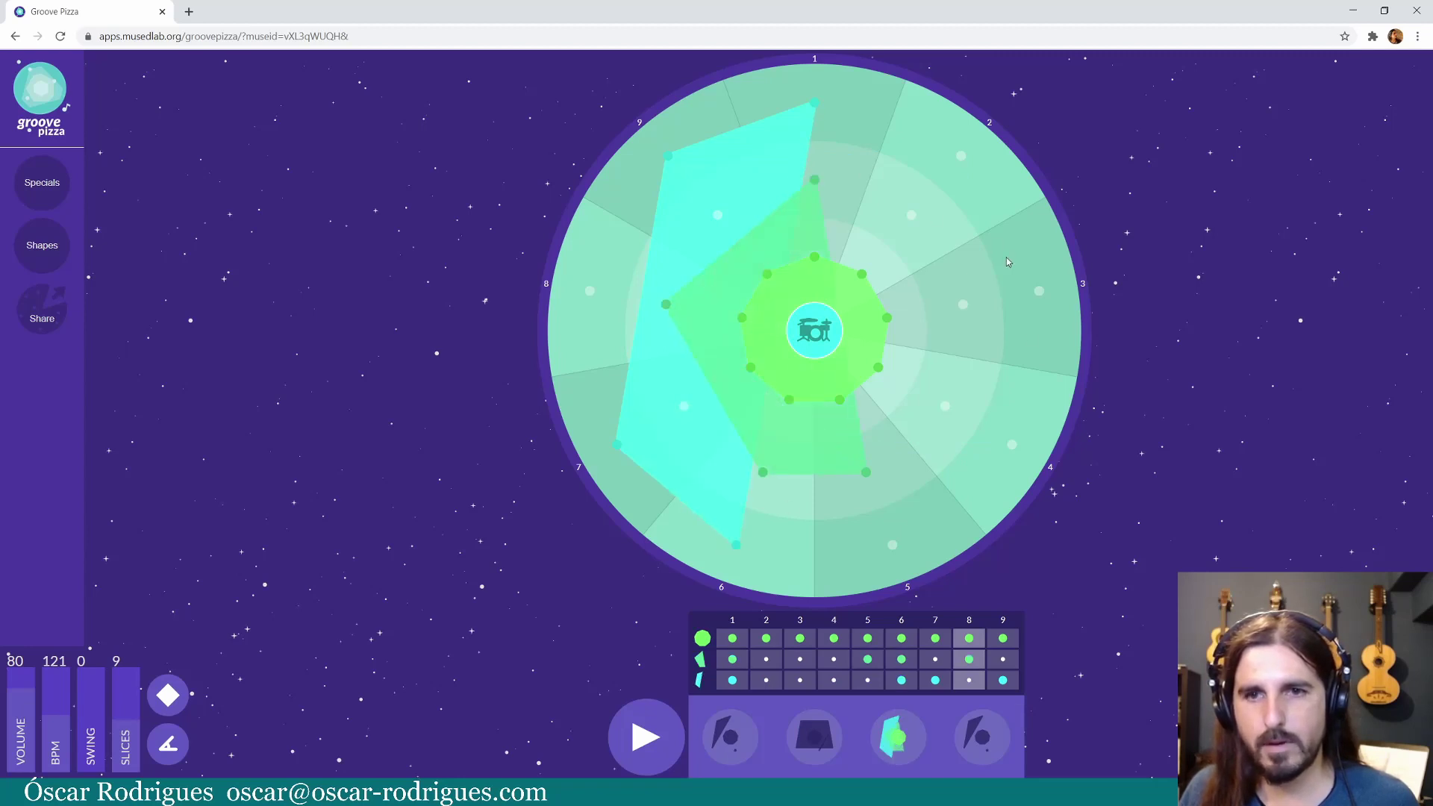
left_click(982, 733)
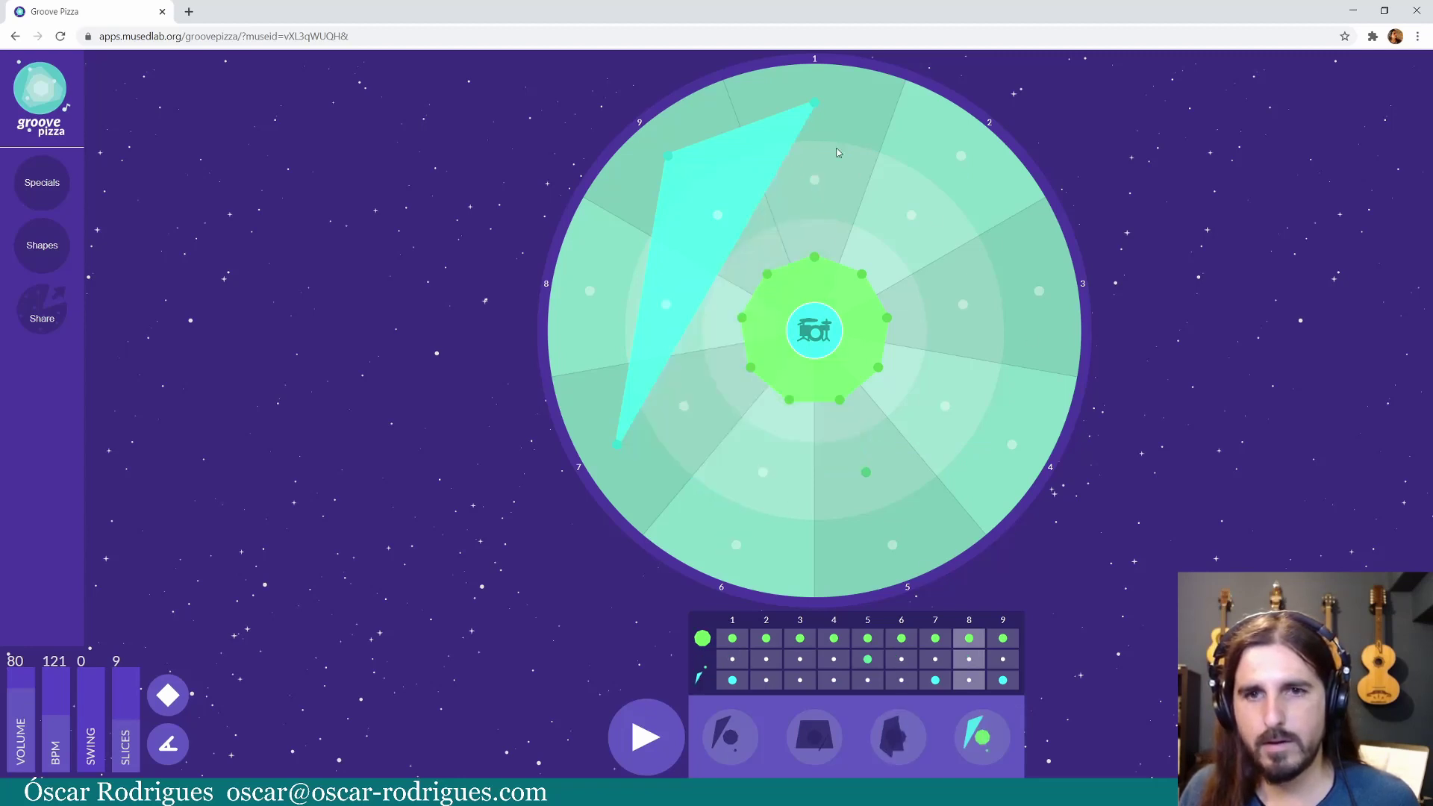
left_click(1035, 453)
left_click(732, 545)
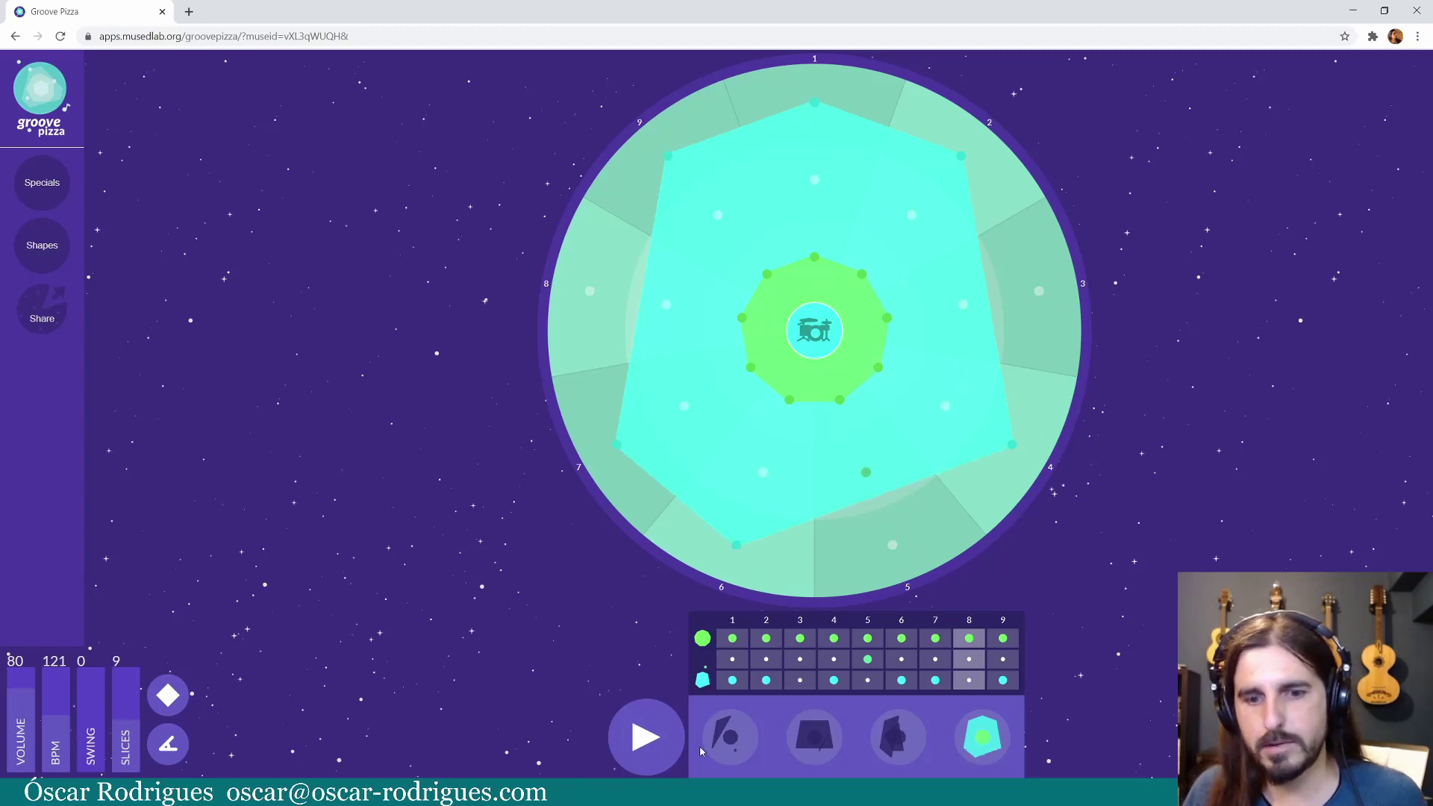
- Play through the four pattern variations in sequence and stop on the first
left_click(727, 740)
key("space")
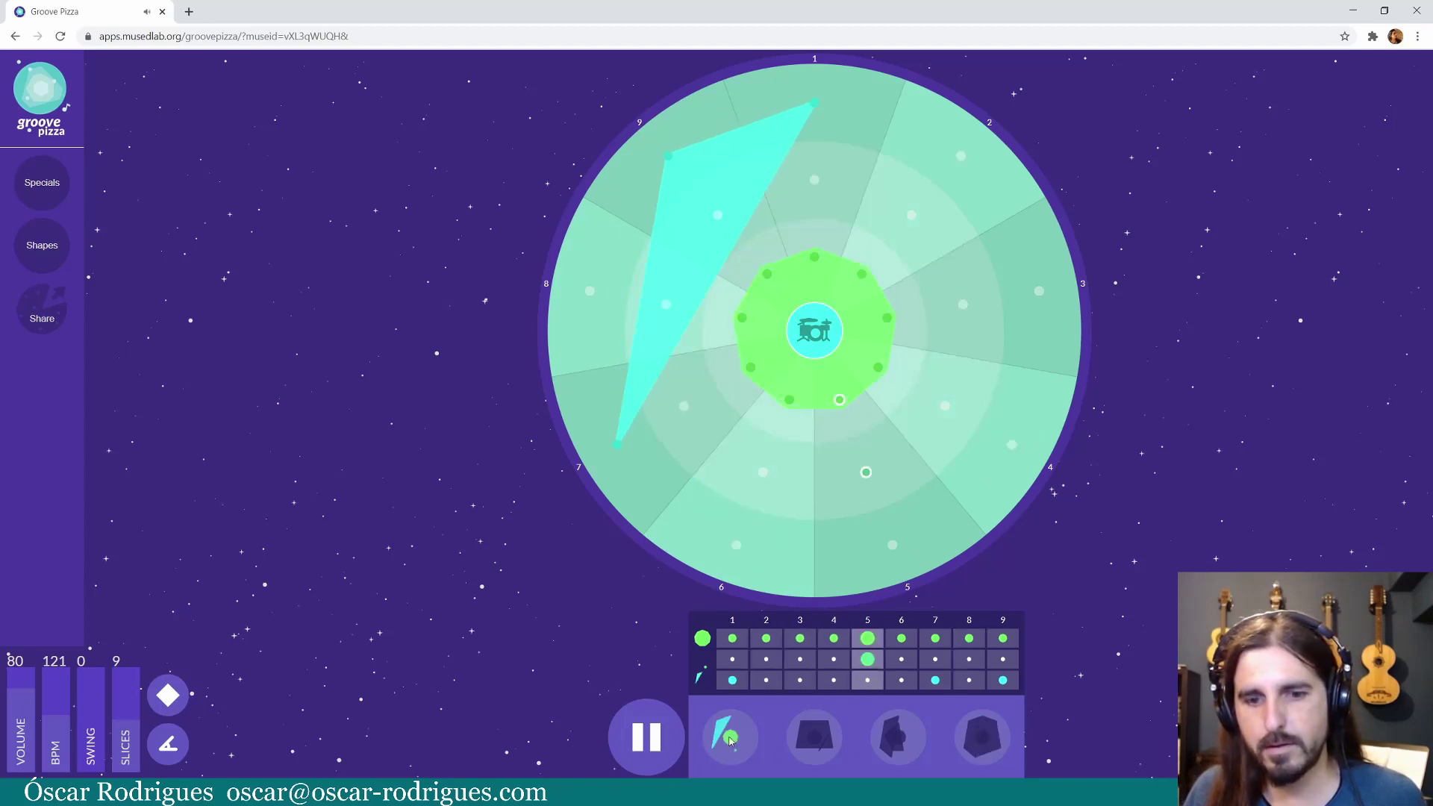
left_click(818, 737)
left_click(897, 736)
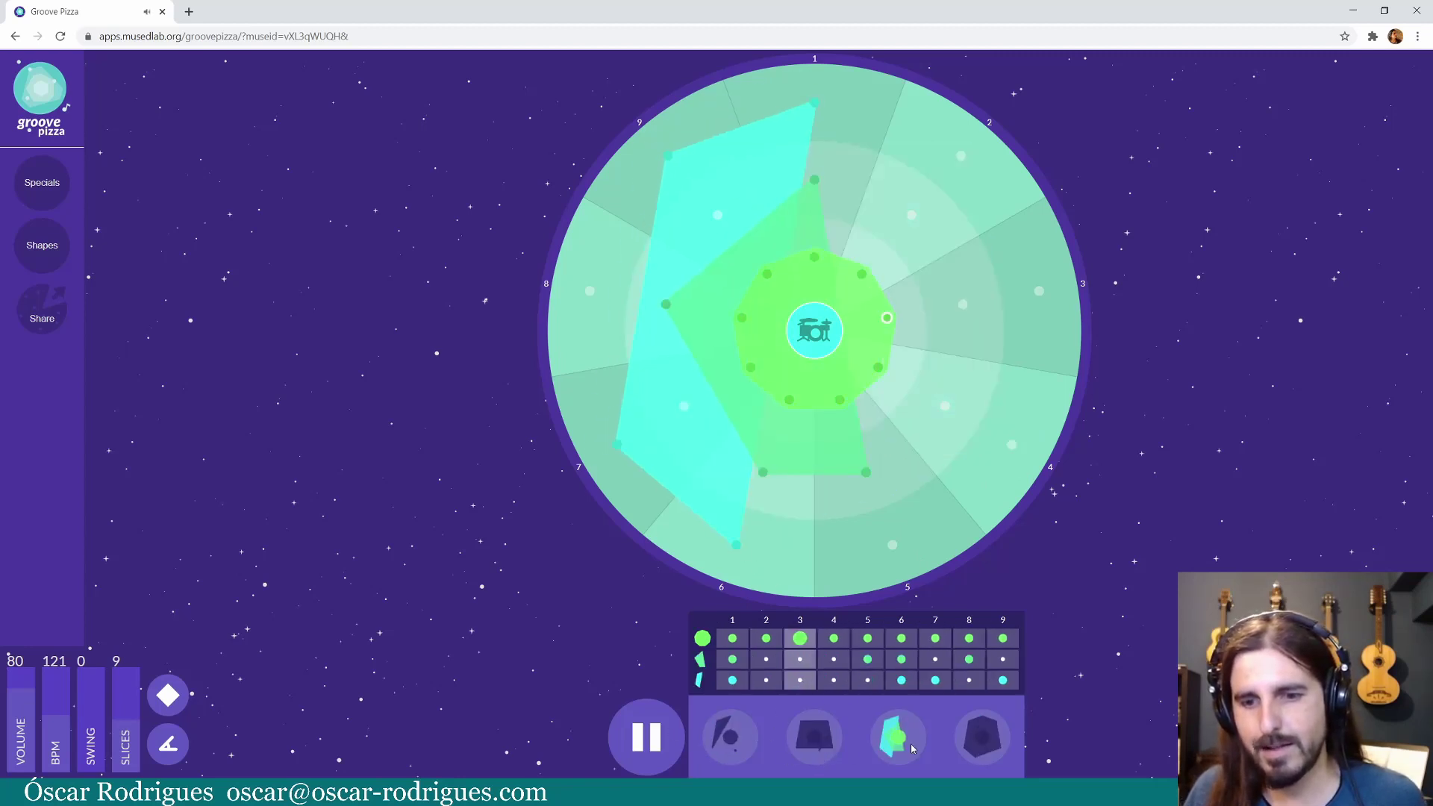
left_click(981, 737)
left_click(728, 736)
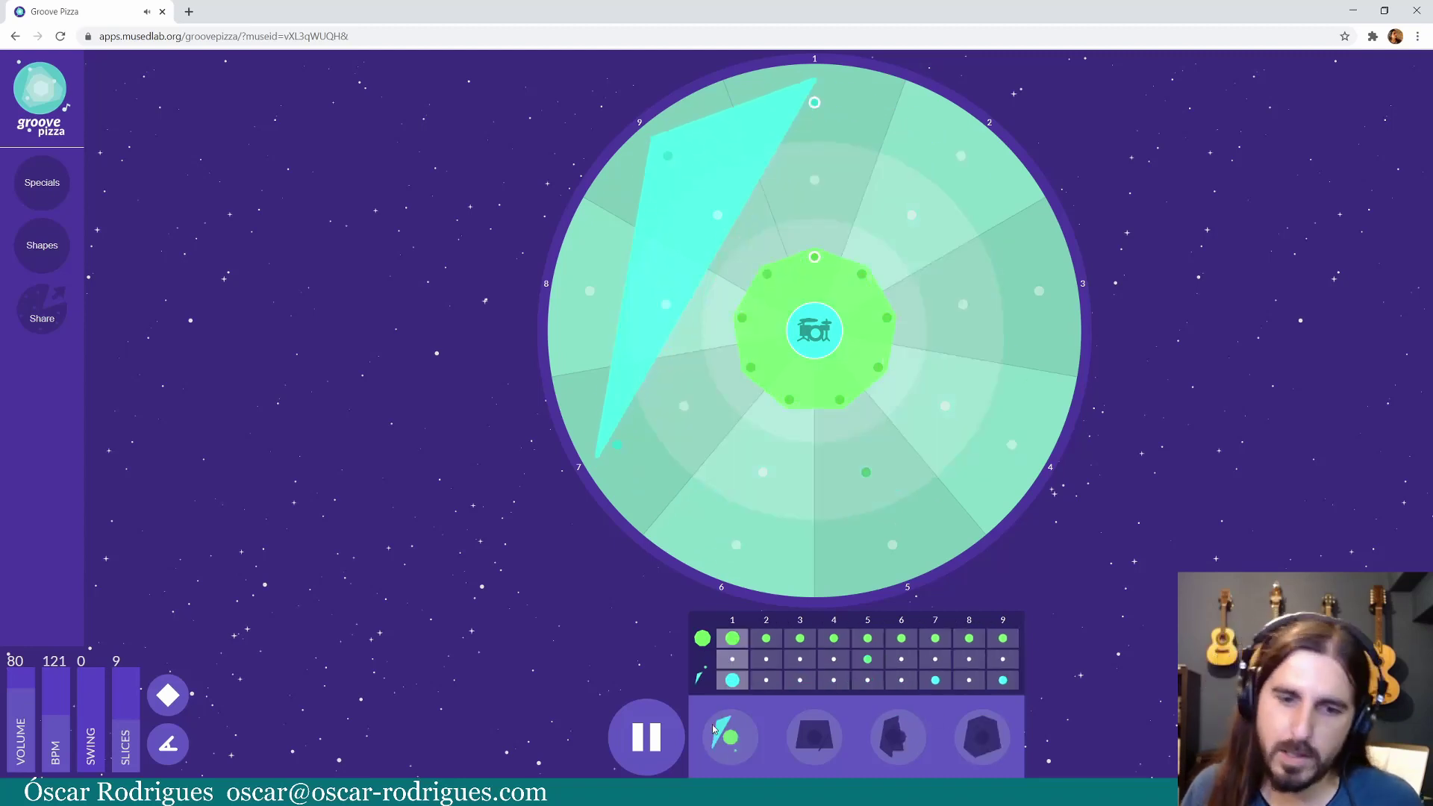
left_click(660, 736)
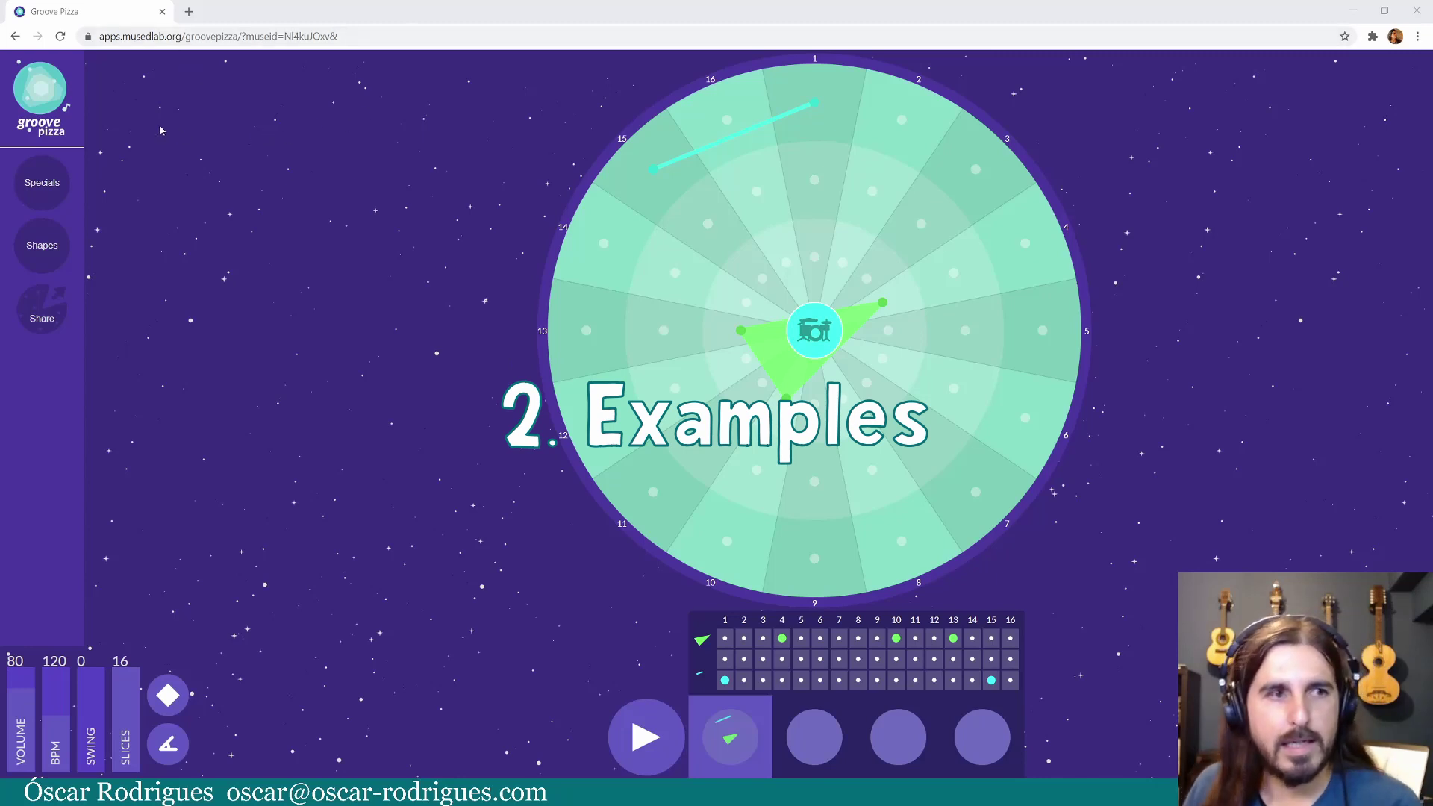
- Drop a big cyan triangle from the Shapes panel onto the pizza and rotate it one slice
left_click(45, 248)
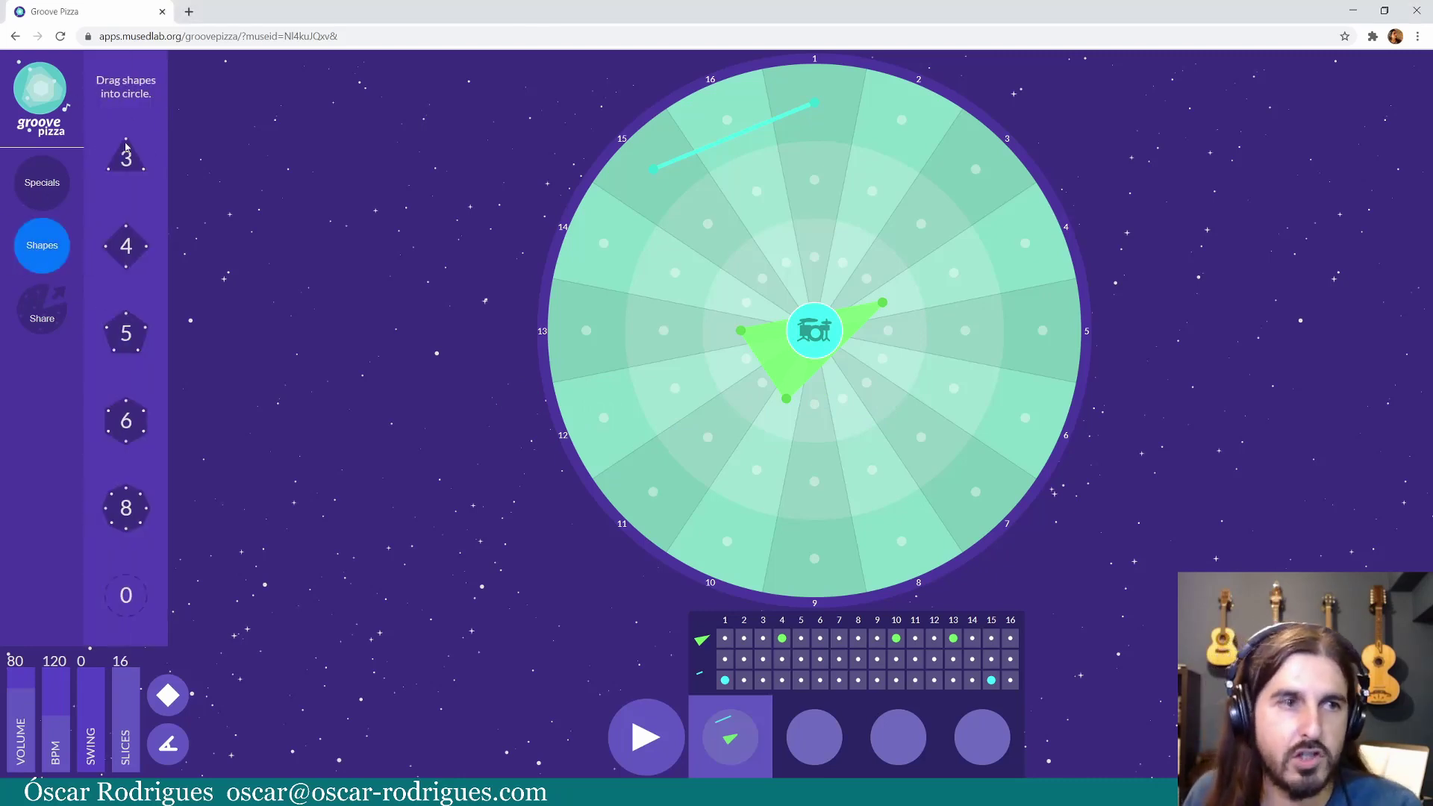
mouse_move(129, 160)
left_mouse_down()
mouse_move(787, 135)
mouse_move(811, 116)
left_mouse_up()
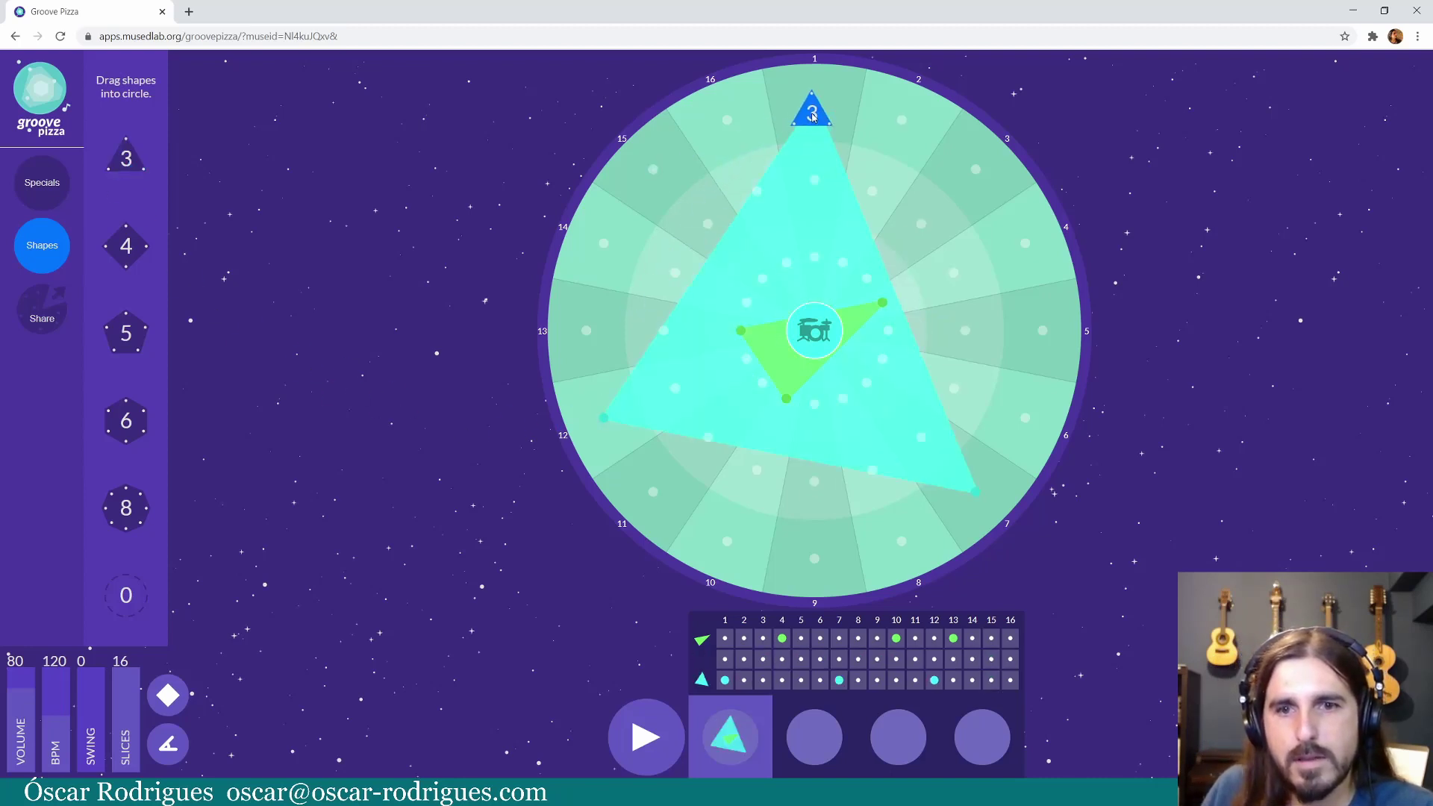
left_click(645, 740)
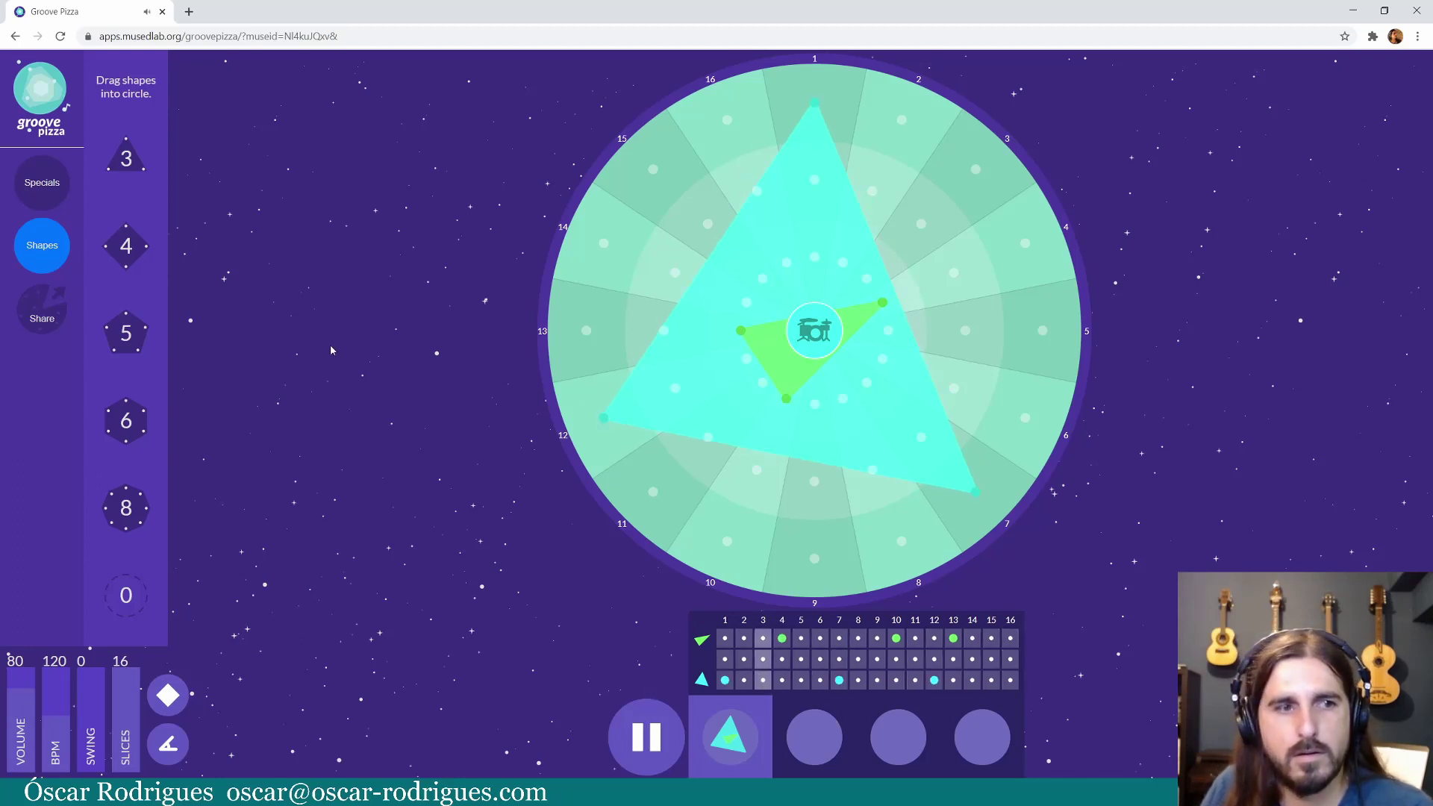
left_click(644, 729)
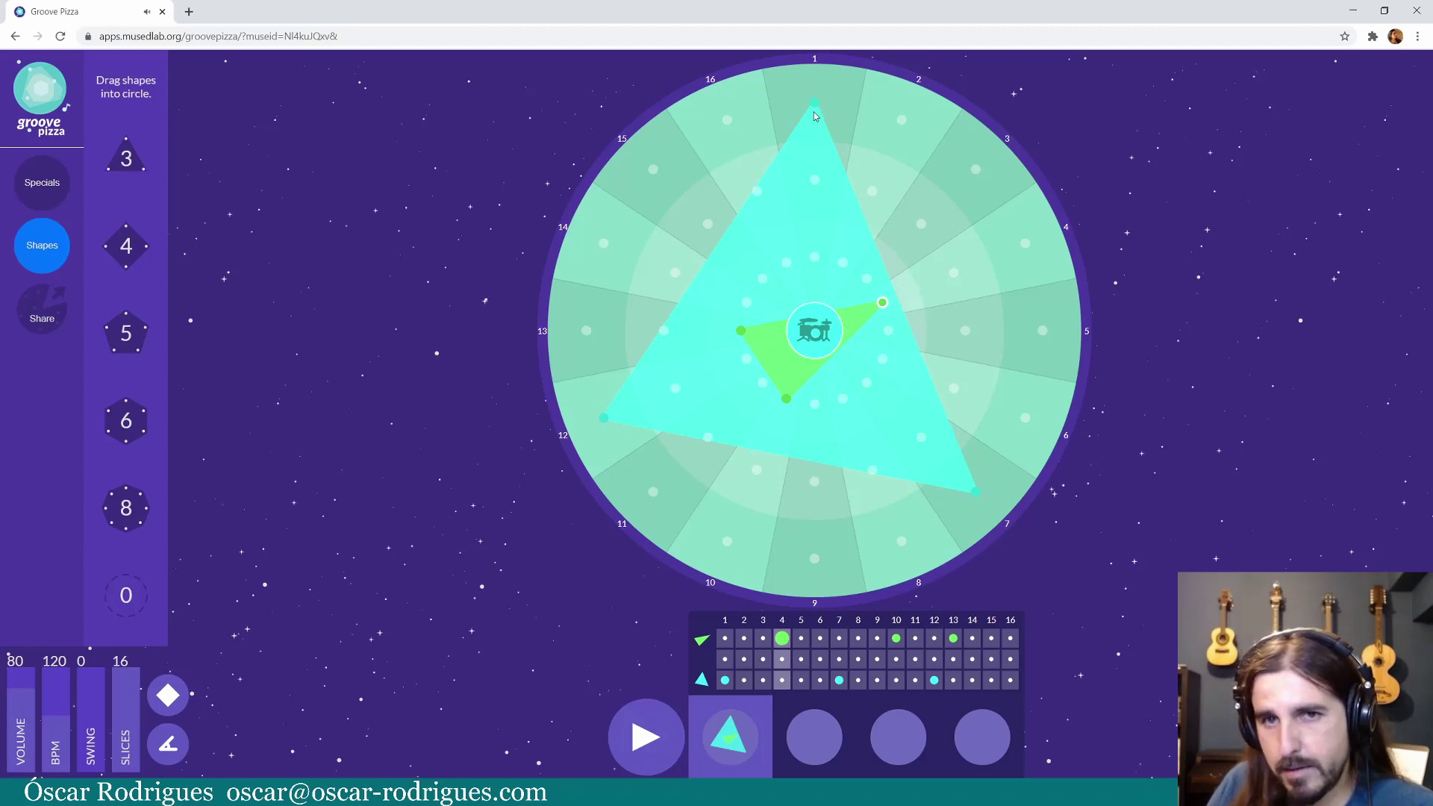
mouse_move(854, 113)
left_mouse_down()
mouse_move(821, 115)
mouse_move(868, 114)
mouse_move(819, 148)
left_mouse_up()
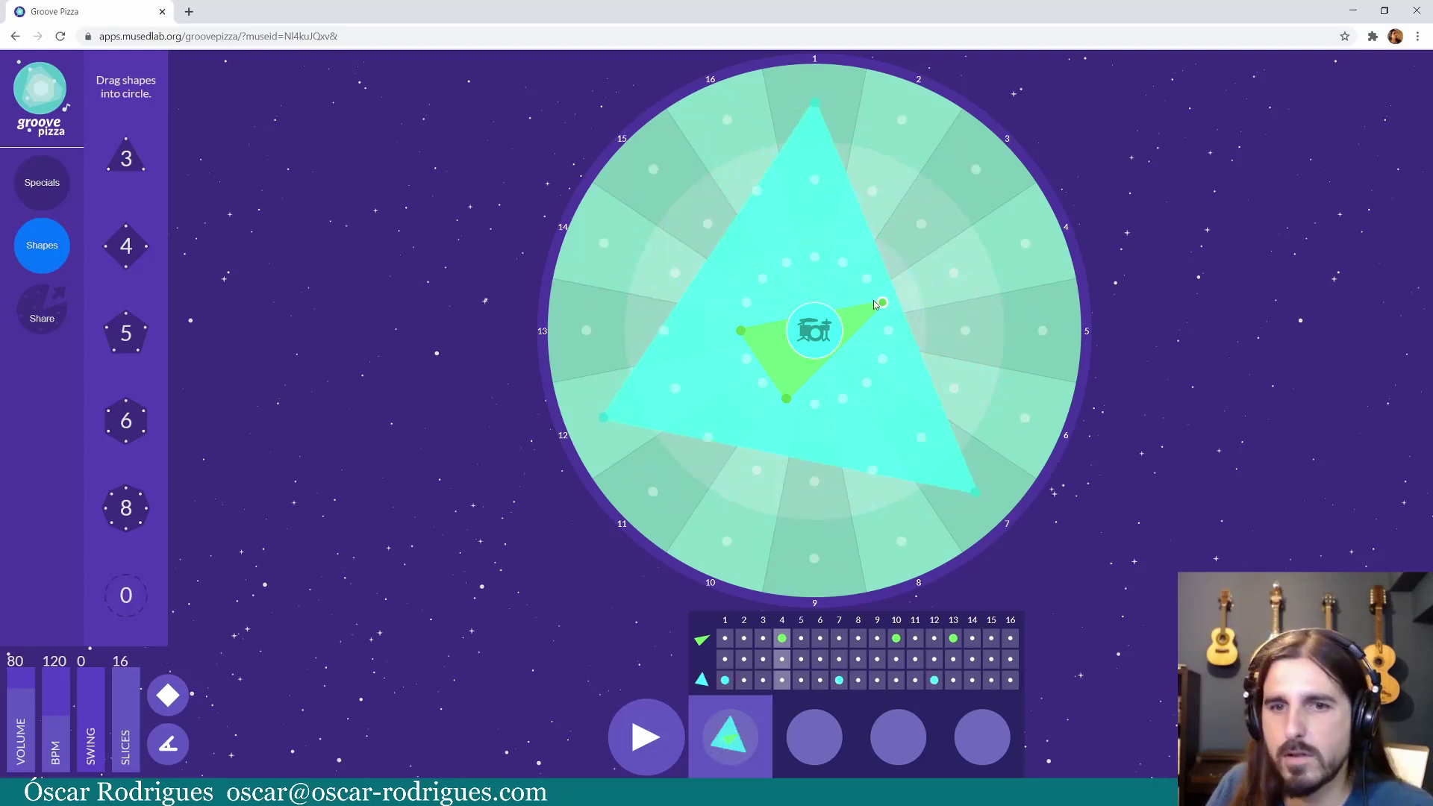
- Rotate the small green triangle to slices 2, 9, 15 and add a square rhythm
mouse_move(855, 331)
left_mouse_down()
mouse_move(962, 409)
mouse_move(648, 728)
left_mouse_up()
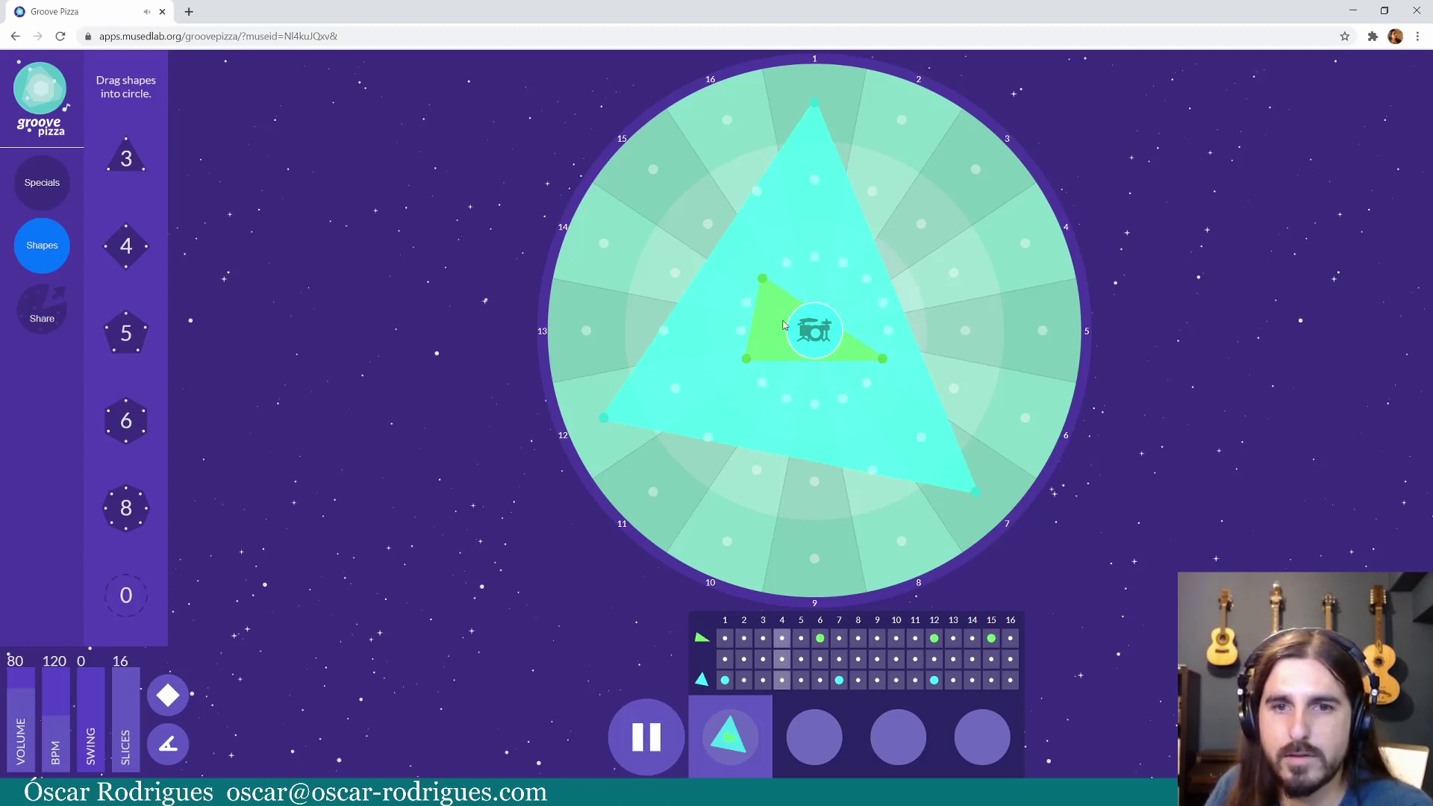
left_click_drag(779, 279, 788, 287)
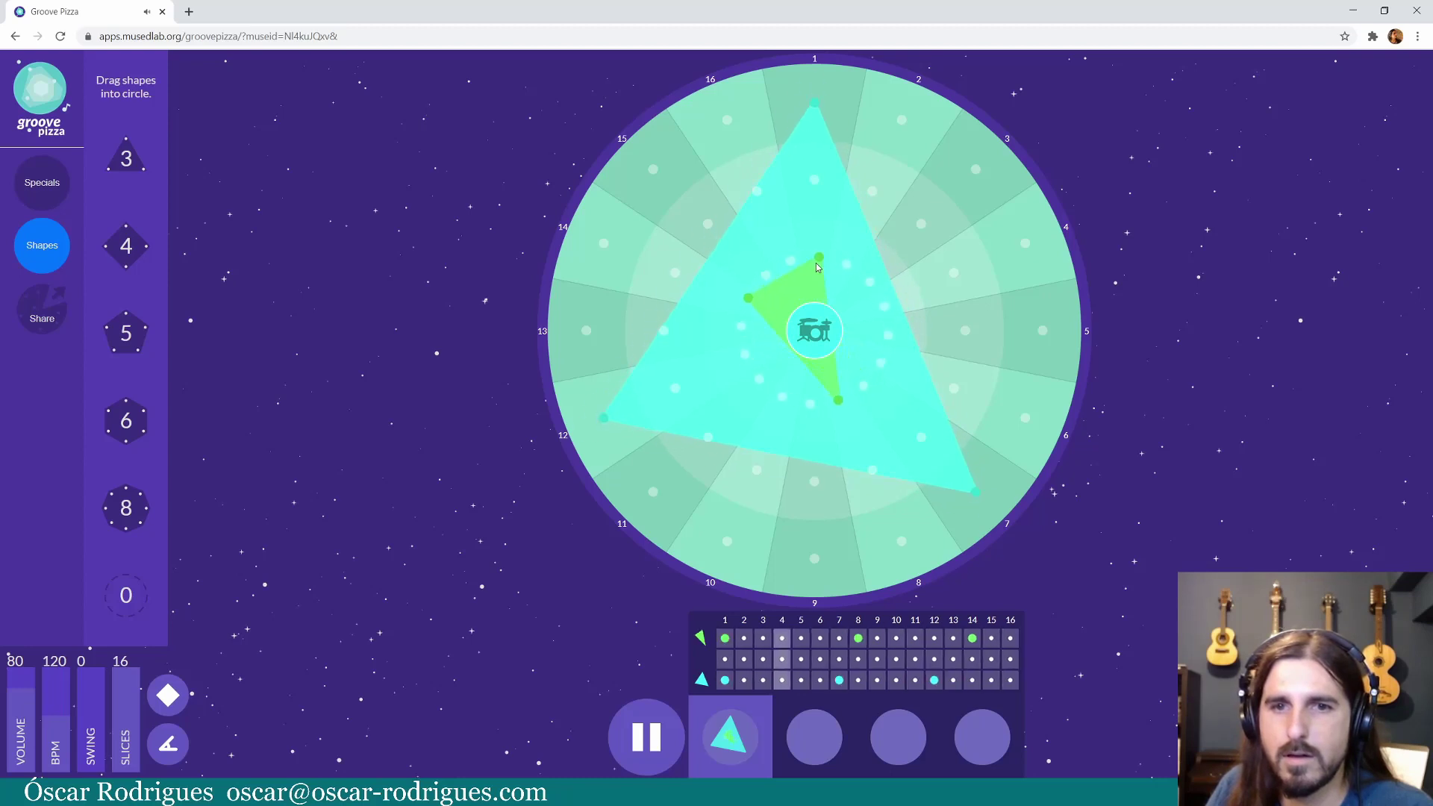
left_click_drag(786, 286, 827, 265)
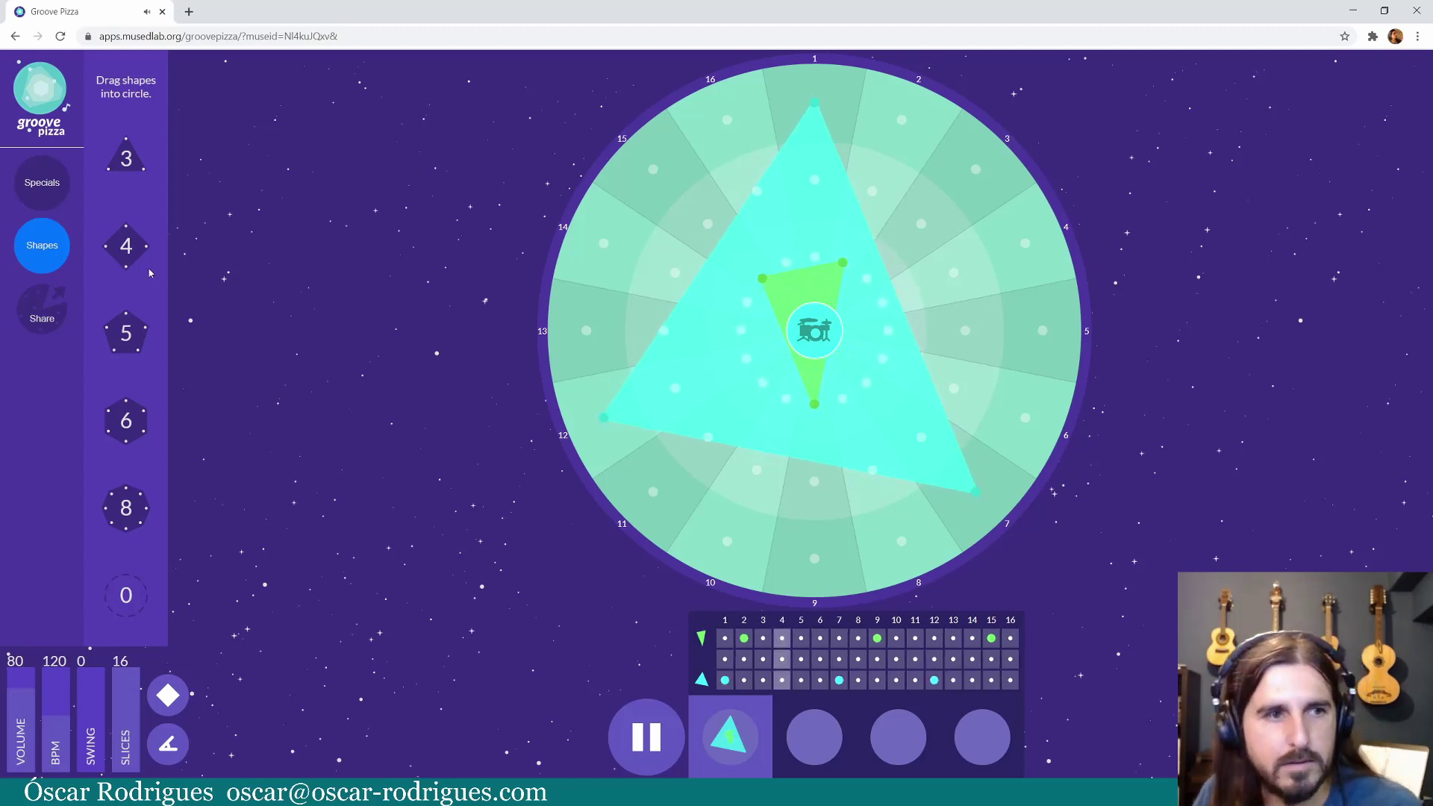
left_click_drag(126, 246, 957, 329)
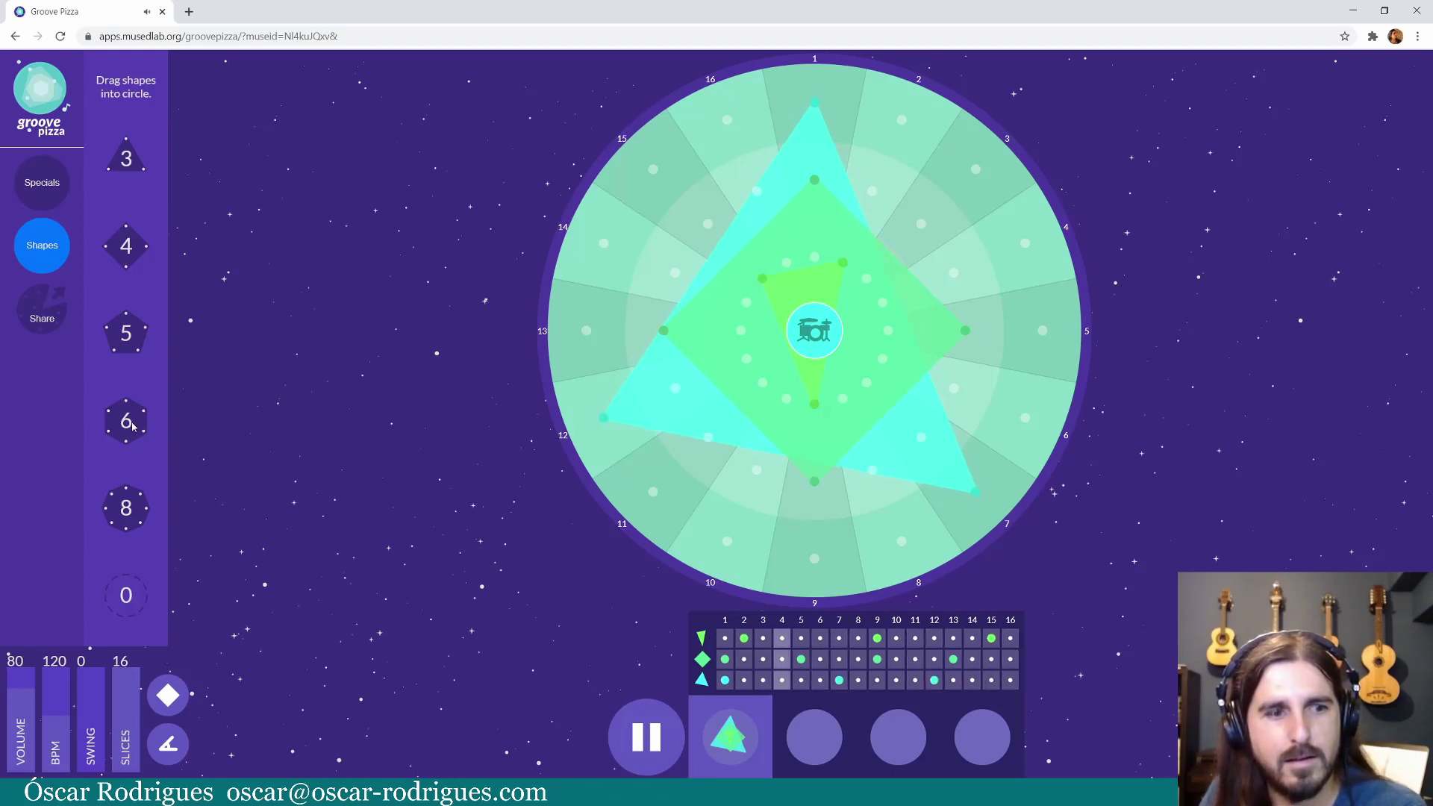
- Create a second pattern with a pentagon and an octagon rhythm dropped onto the pizza, then stop playback
left_click(808, 741)
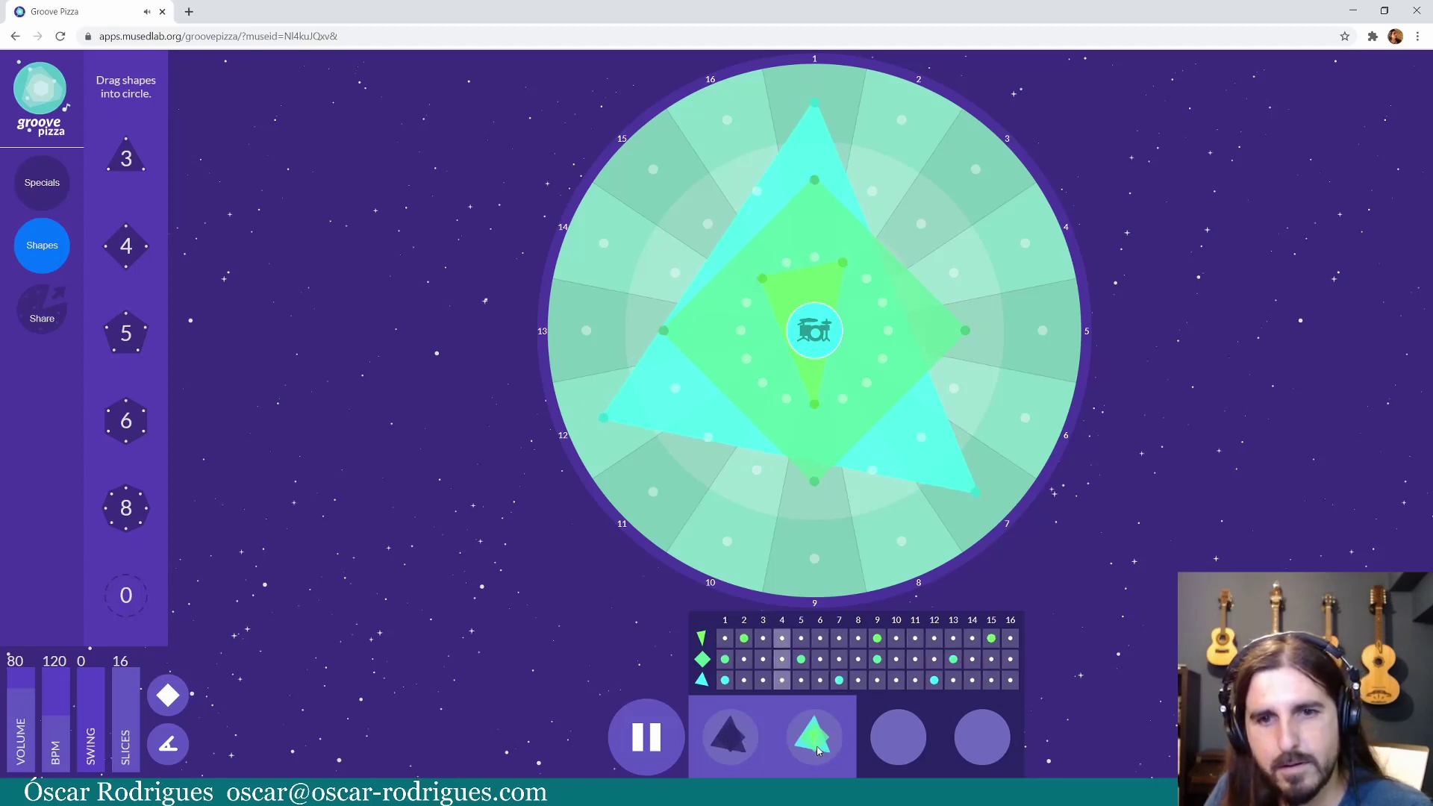
left_click(728, 737)
left_click_drag(126, 333, 816, 103)
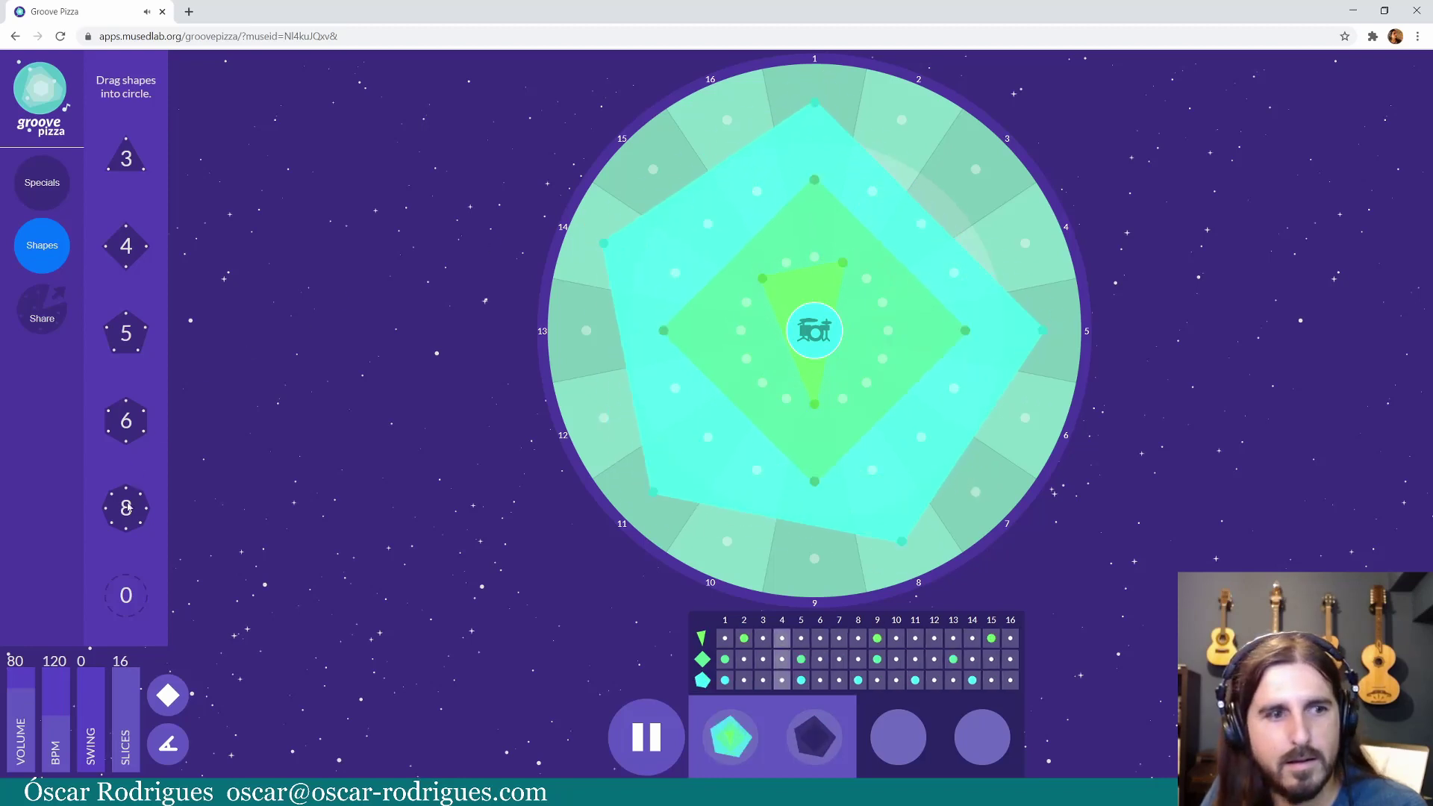
mouse_move(125, 507)
left_mouse_down()
mouse_move(813, 289)
mouse_move(816, 276)
left_mouse_up()
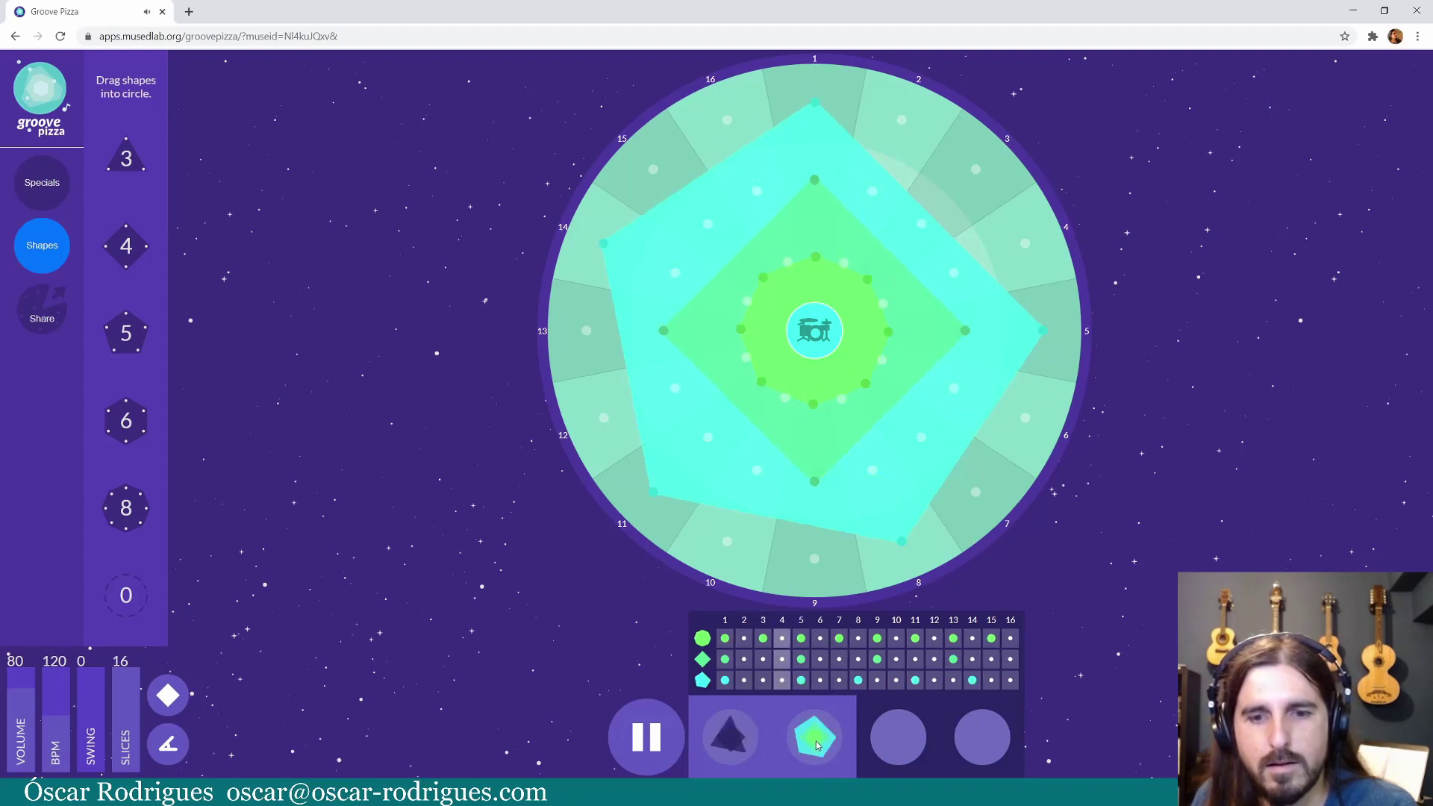
left_click(646, 742)
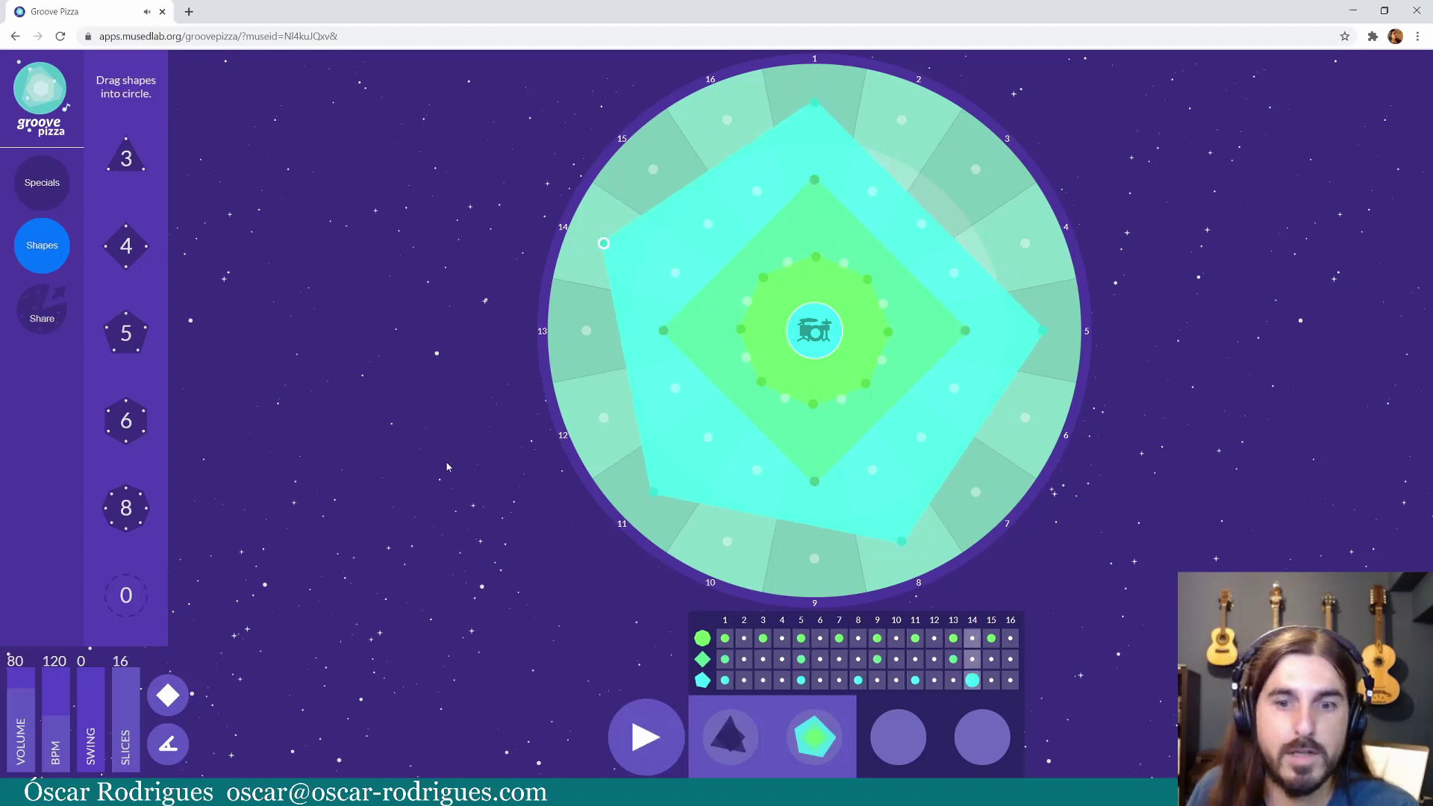
- Audition the Billie Jean preset groove from the Specials list and stop it
left_click(51, 192)
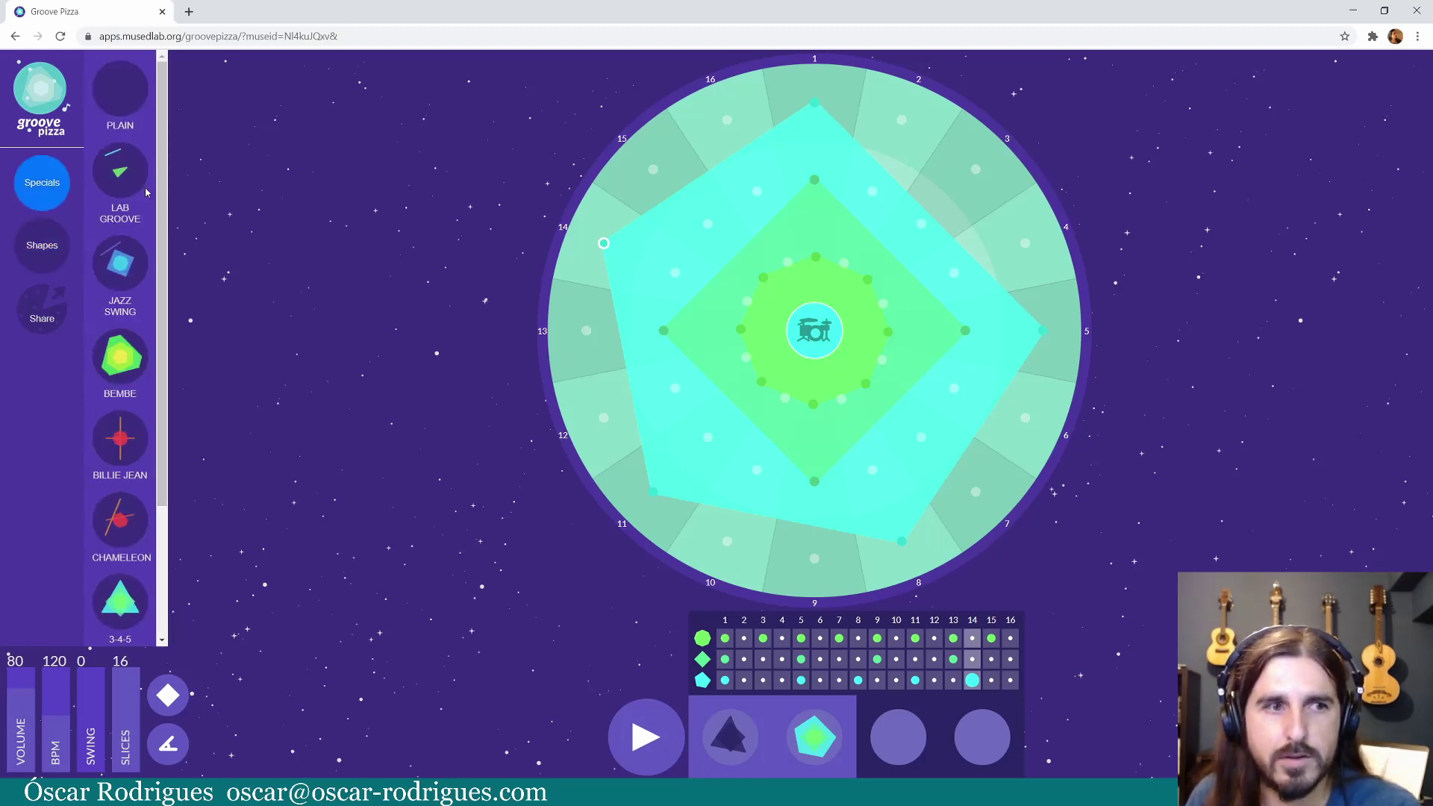
scroll(118, 265, "down", 3)
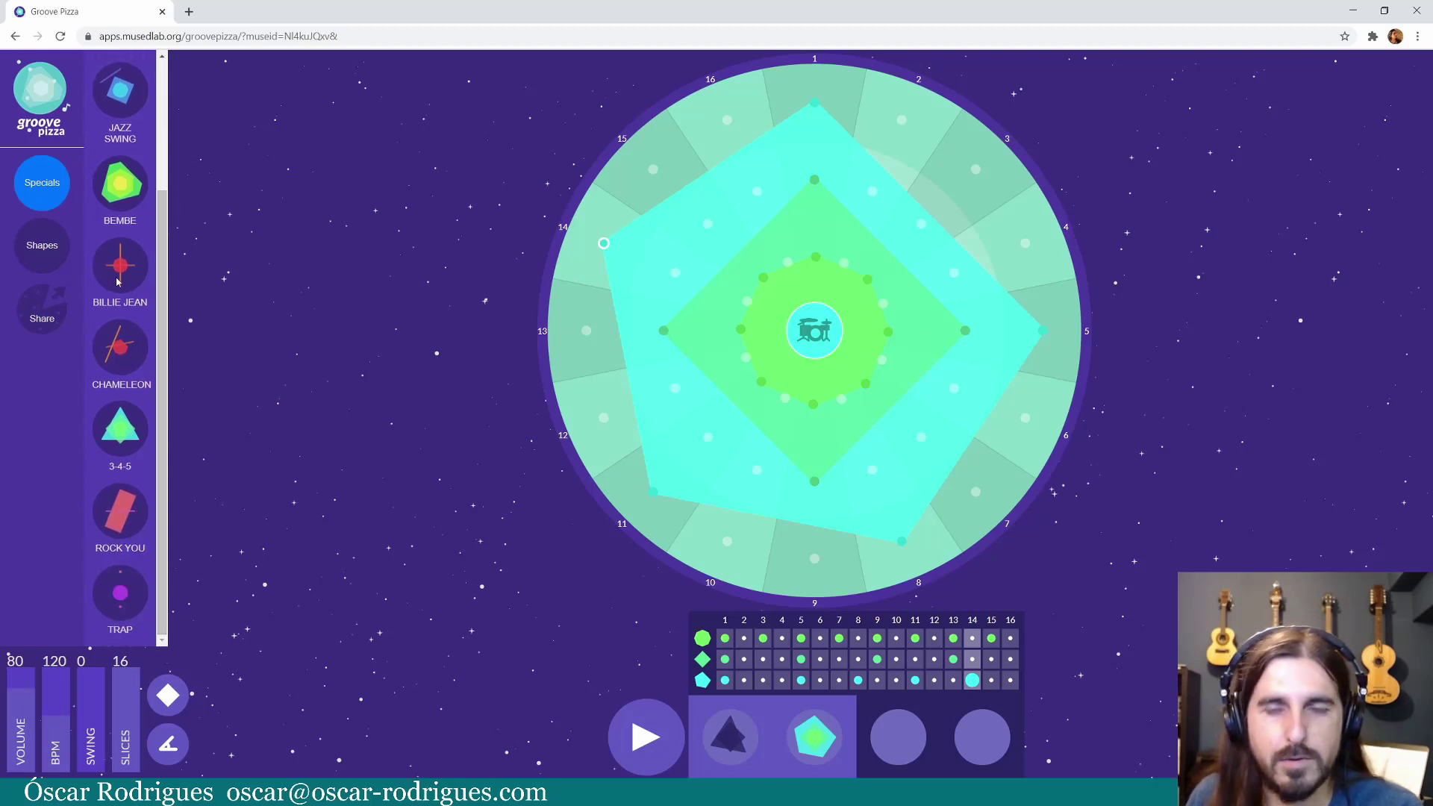
left_click(117, 272)
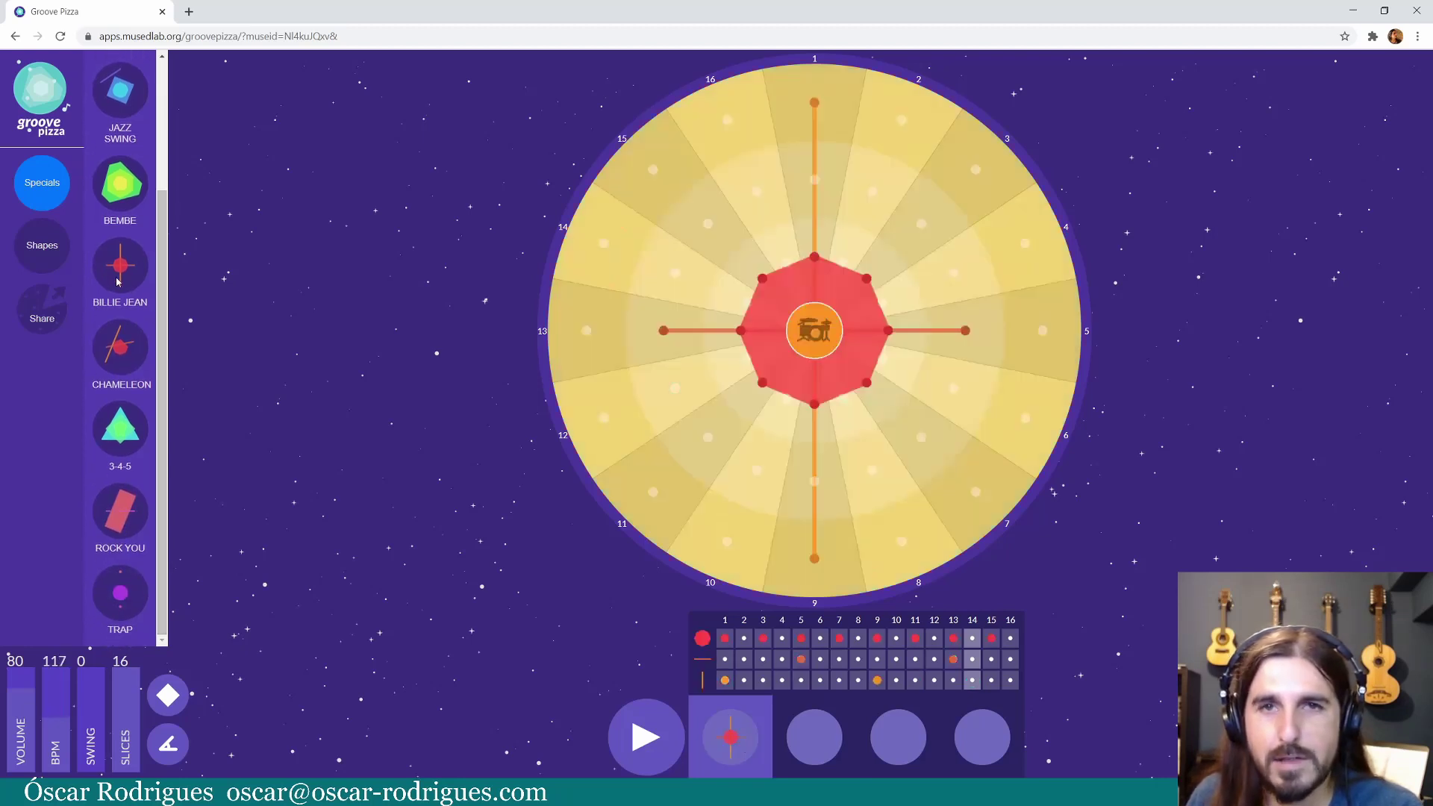
left_click(641, 752)
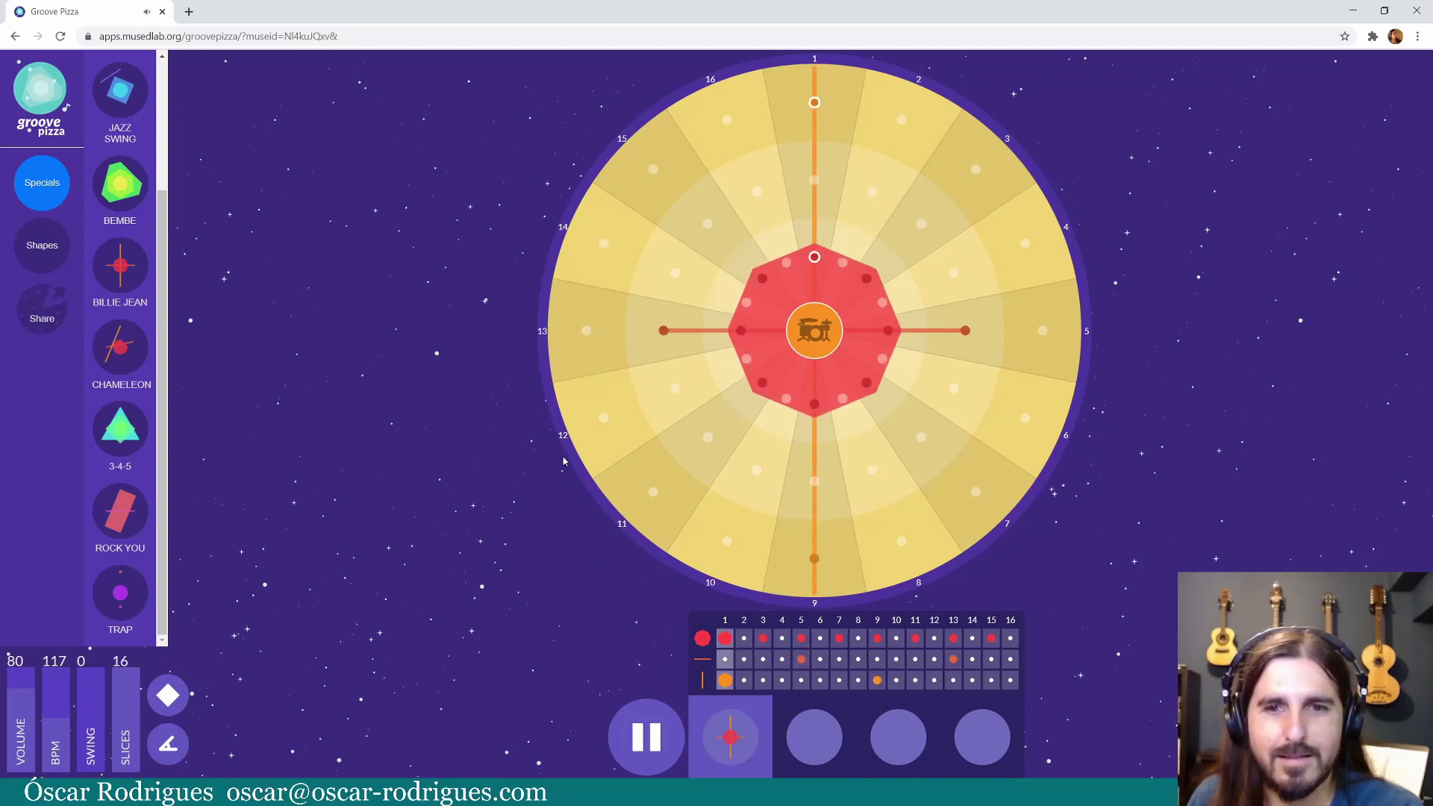
left_click(654, 734)
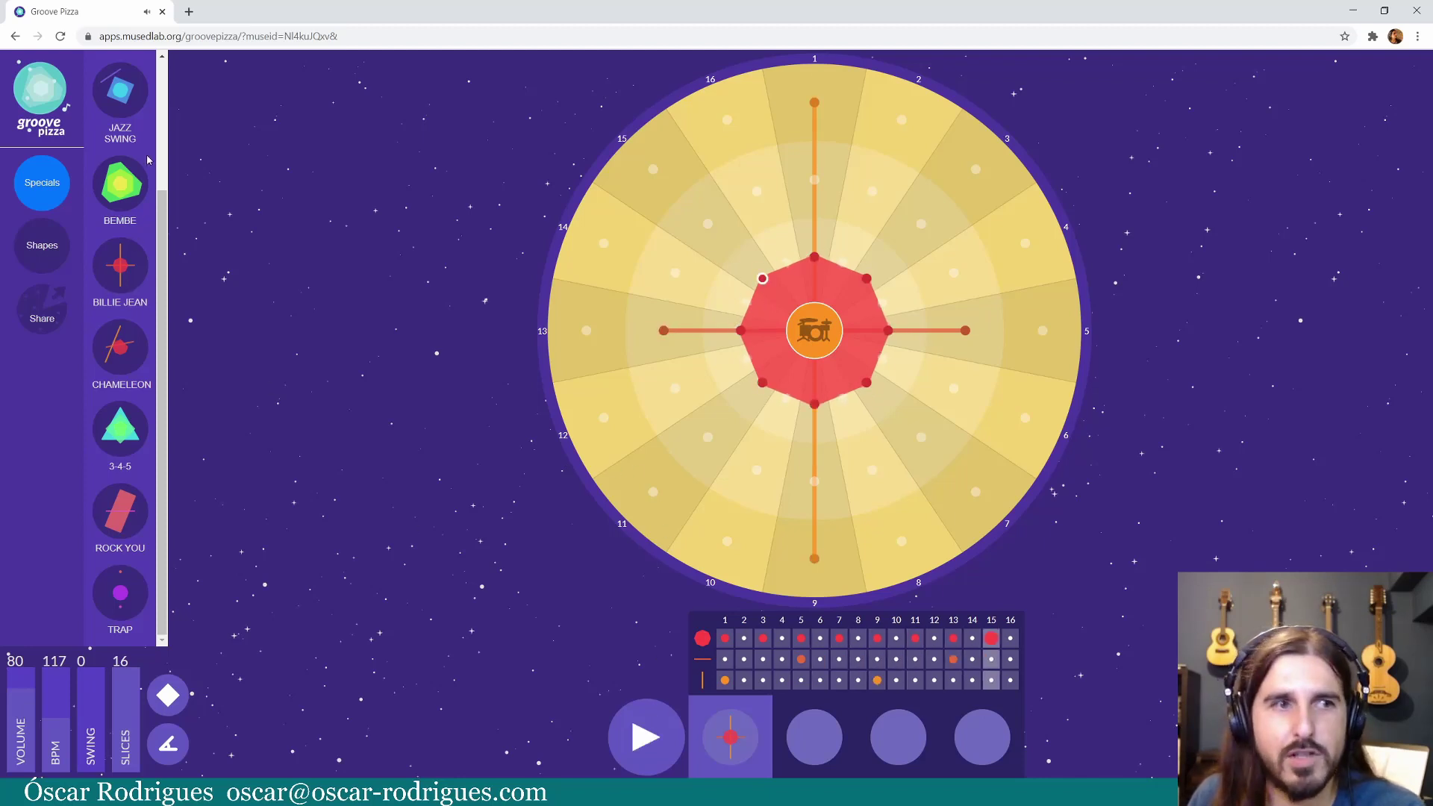
left_click_drag(160, 190, 125, 543)
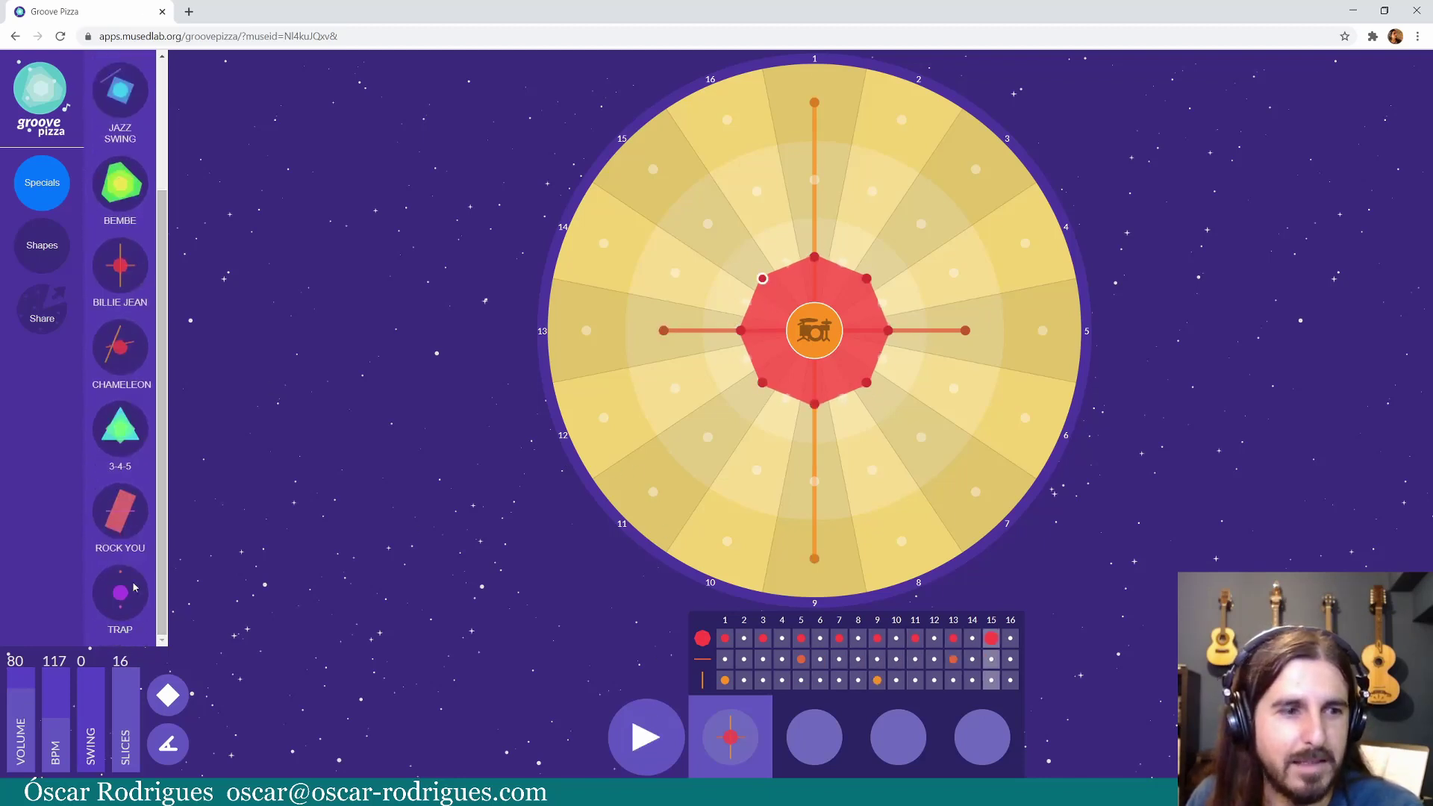
- Audition the Rock You preset with the Rock drum kit, then load the Trap preset at 138 BPM
left_click(121, 515)
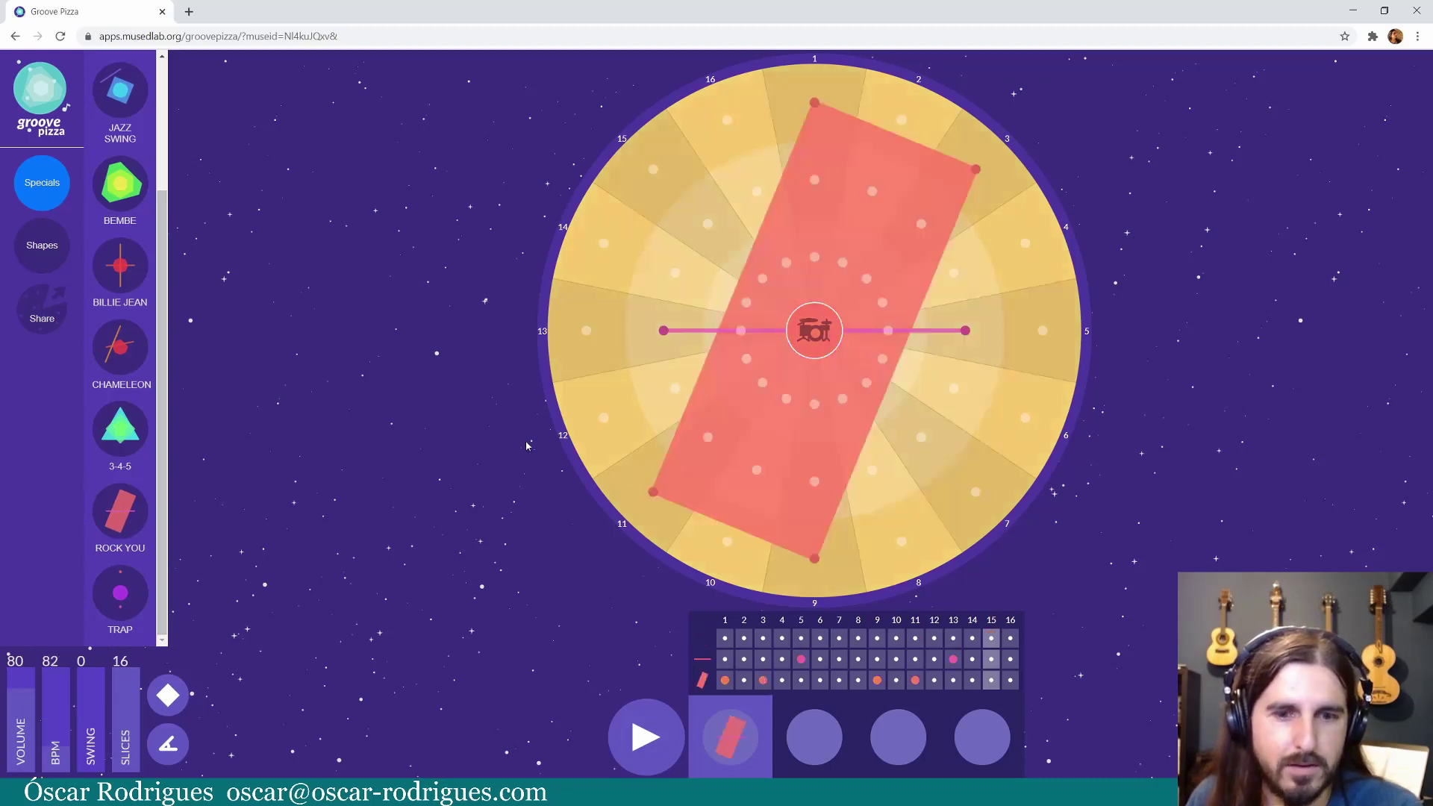
left_click(647, 747)
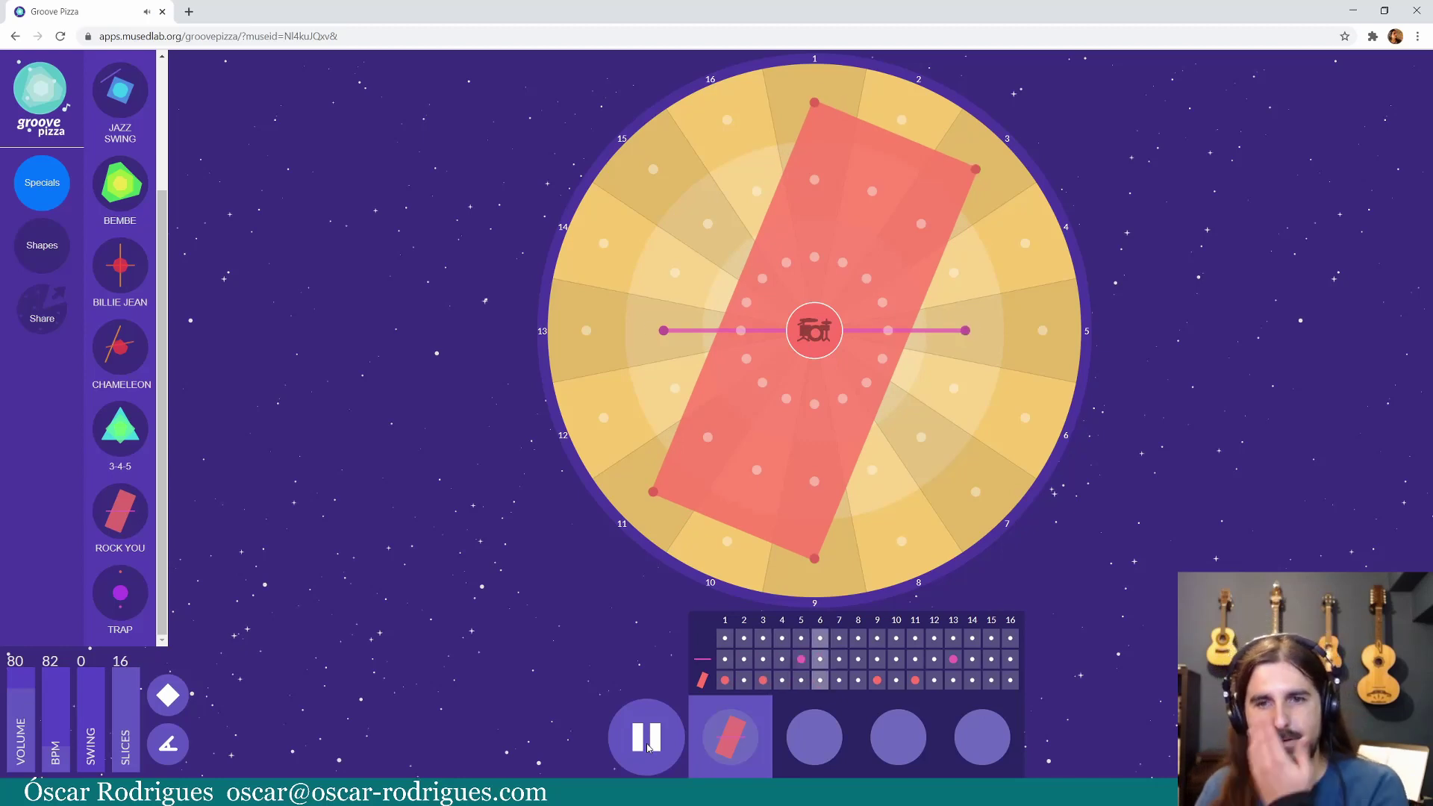
left_click(813, 338)
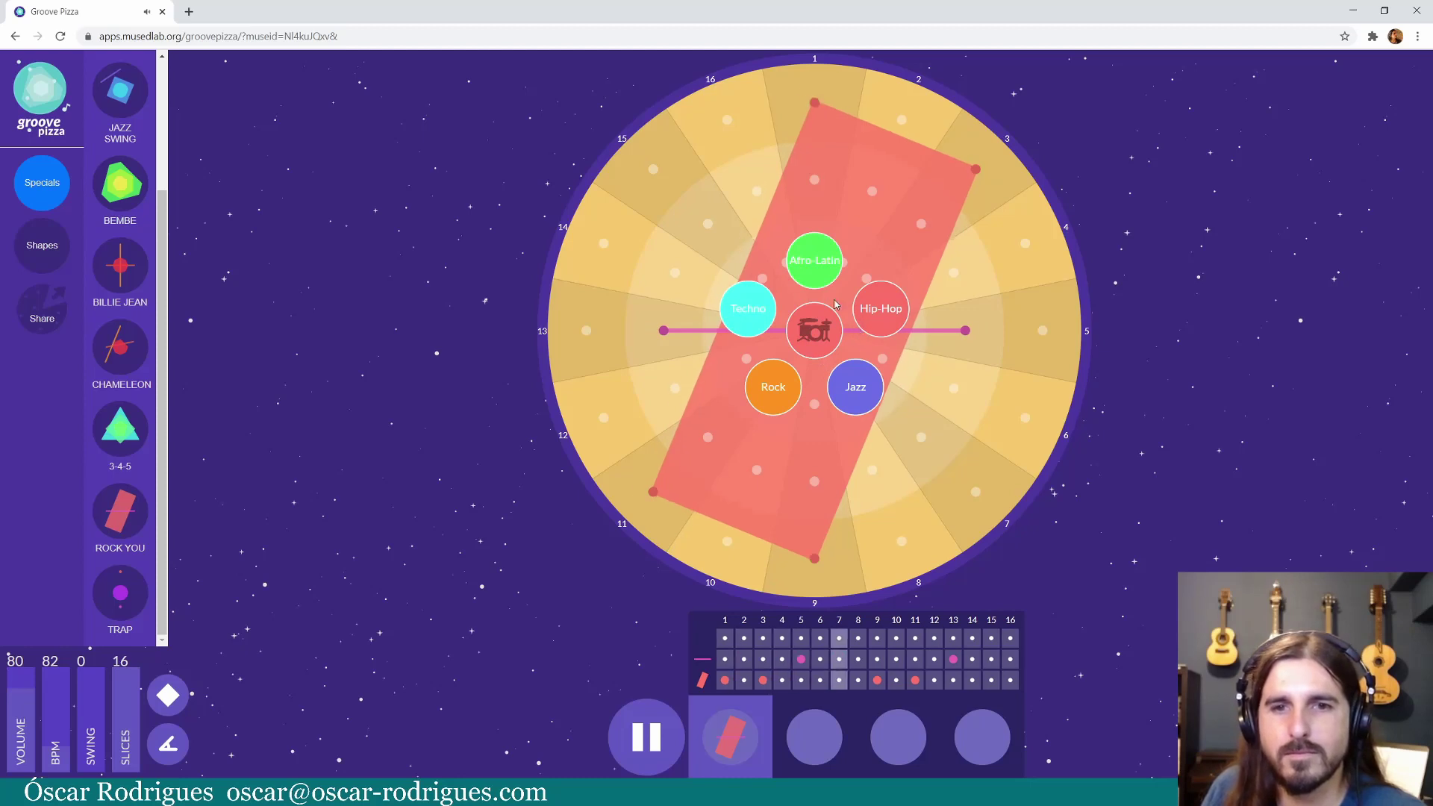
left_click(772, 386)
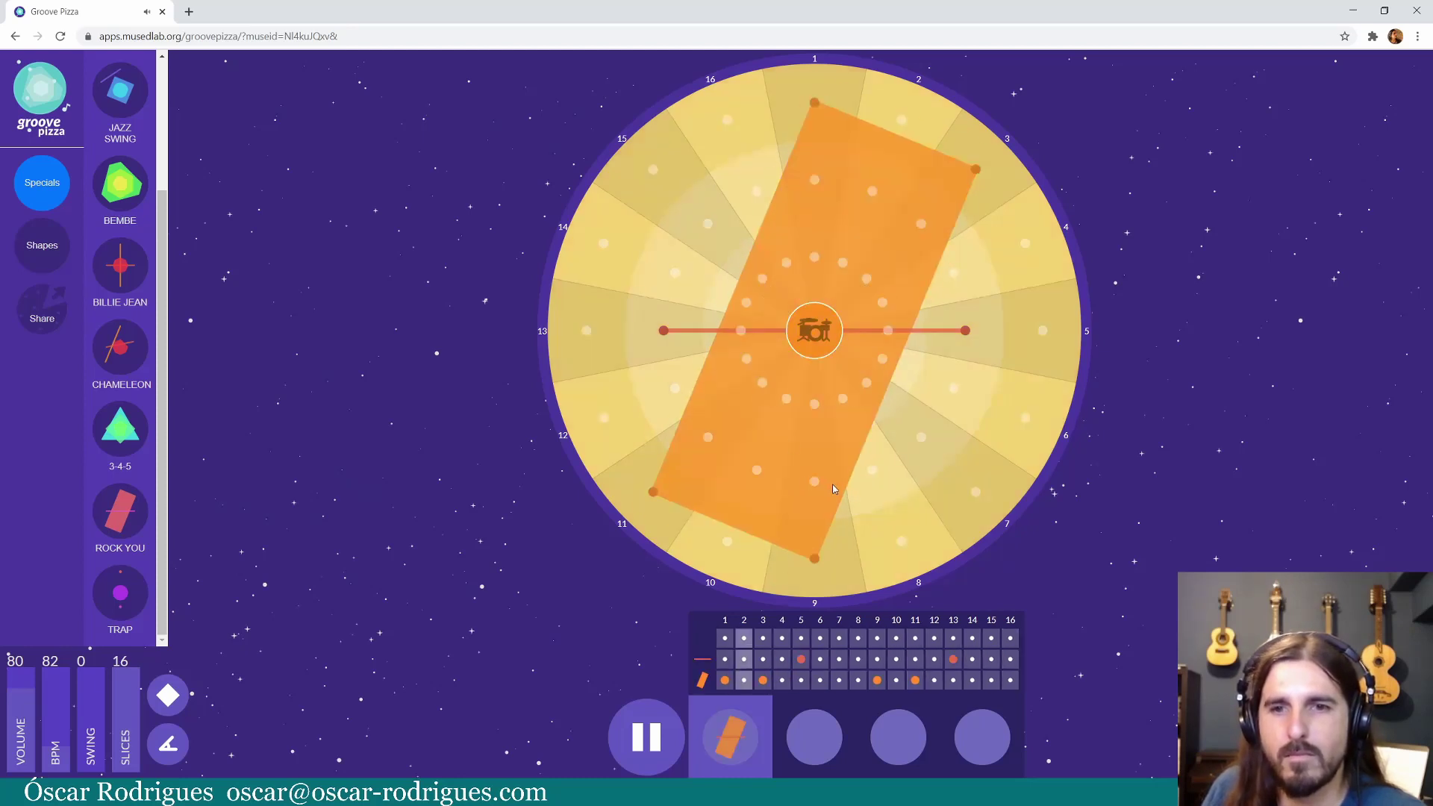
left_click(650, 752)
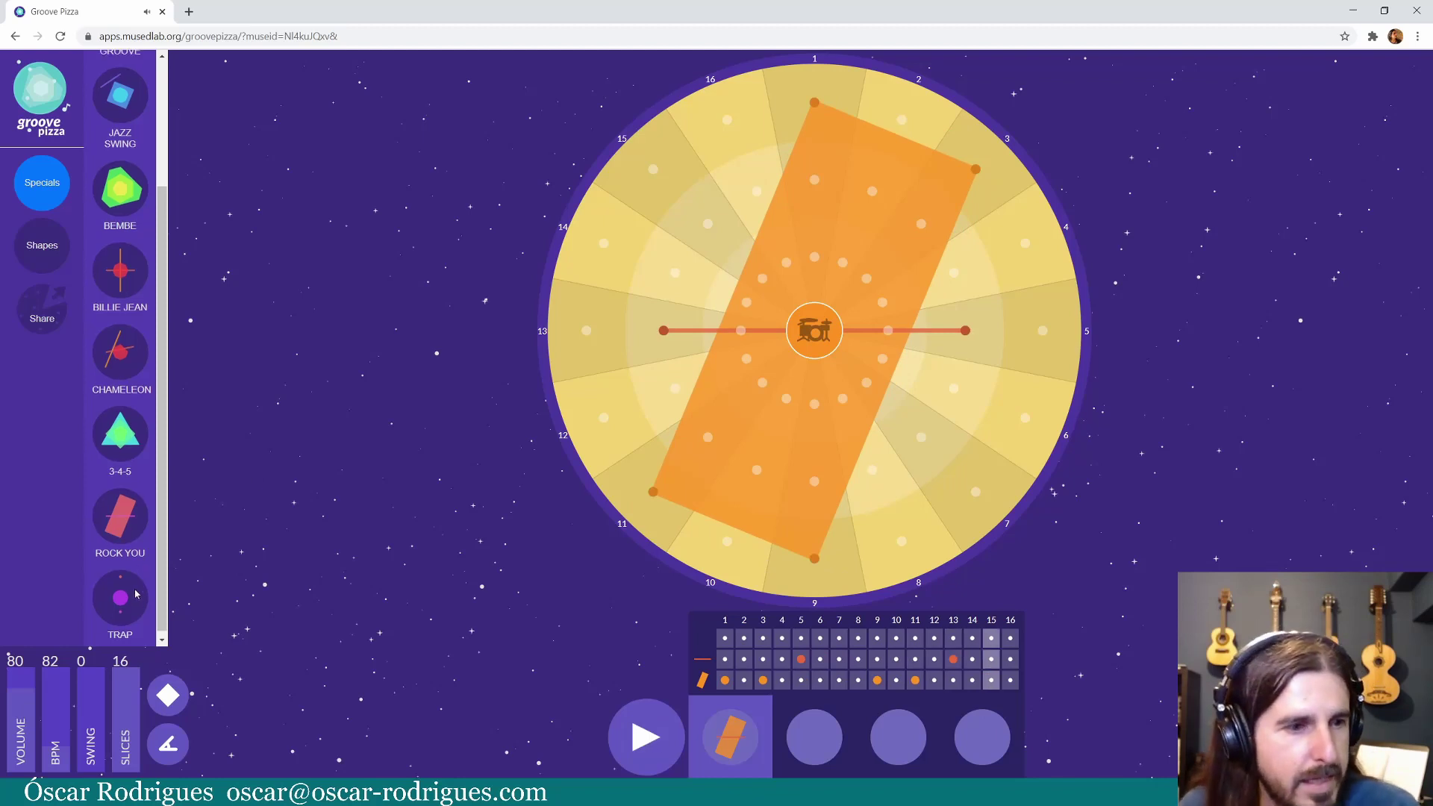
scroll(123, 559, "up", 2)
scroll(112, 609, "down", 2)
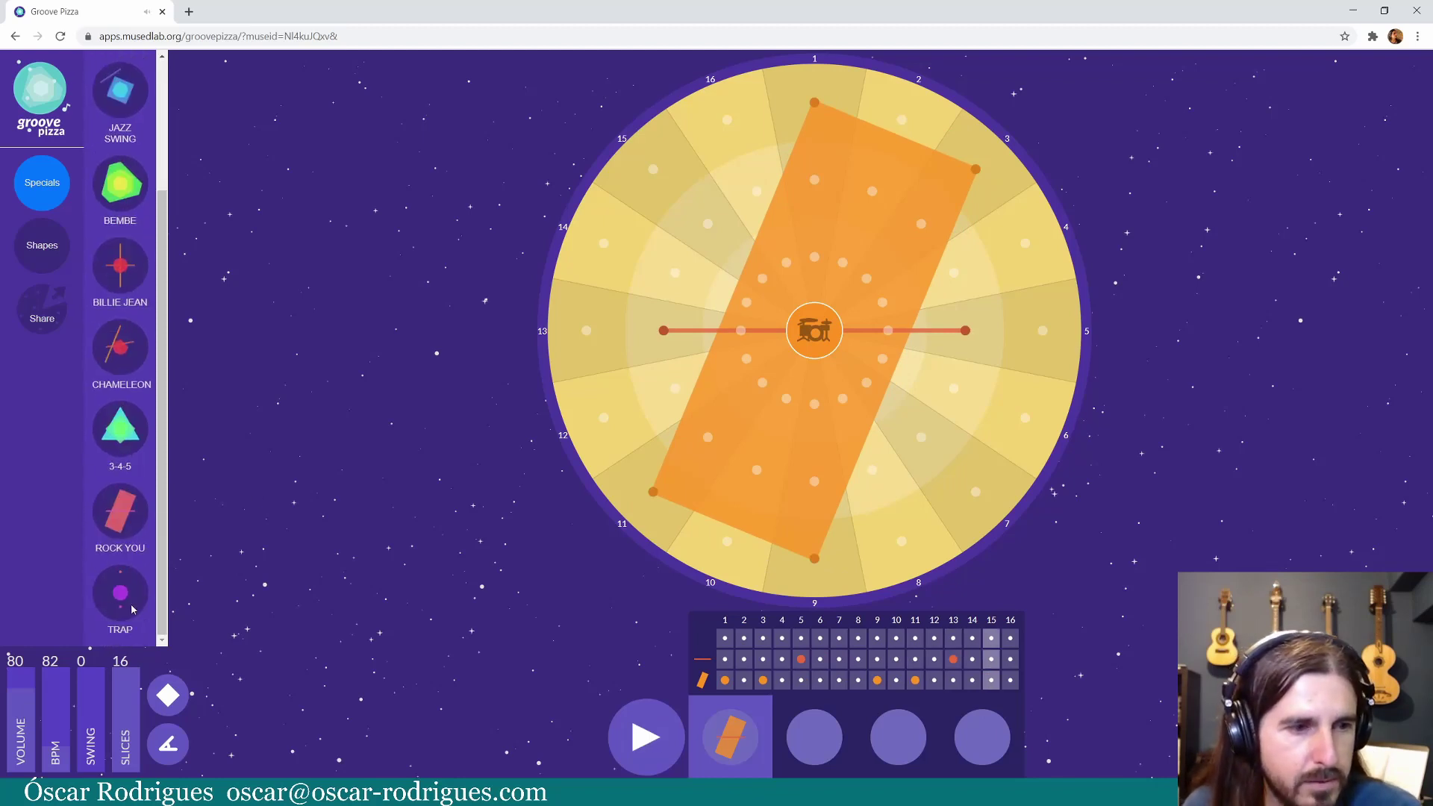
left_click(123, 596)
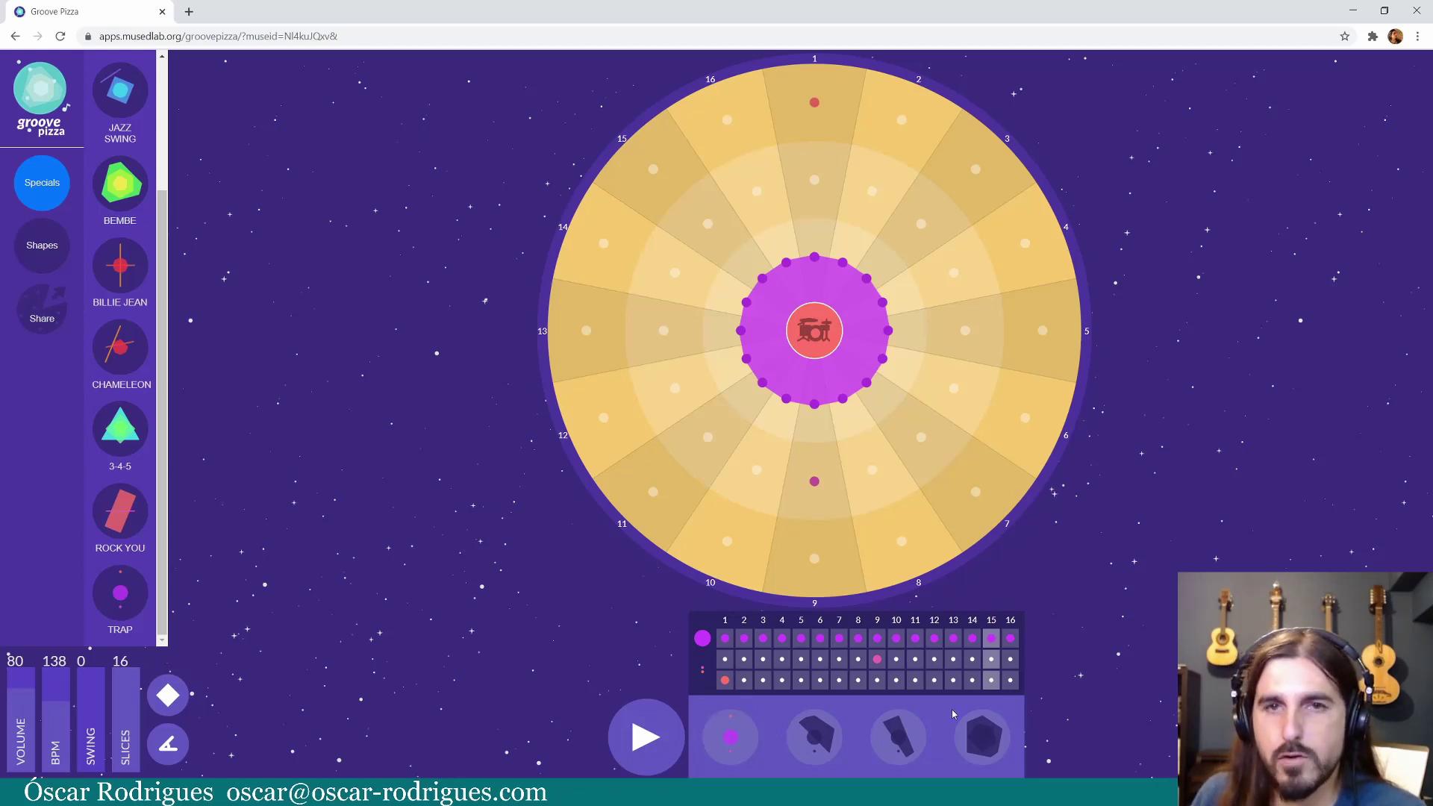
left_click(647, 737)
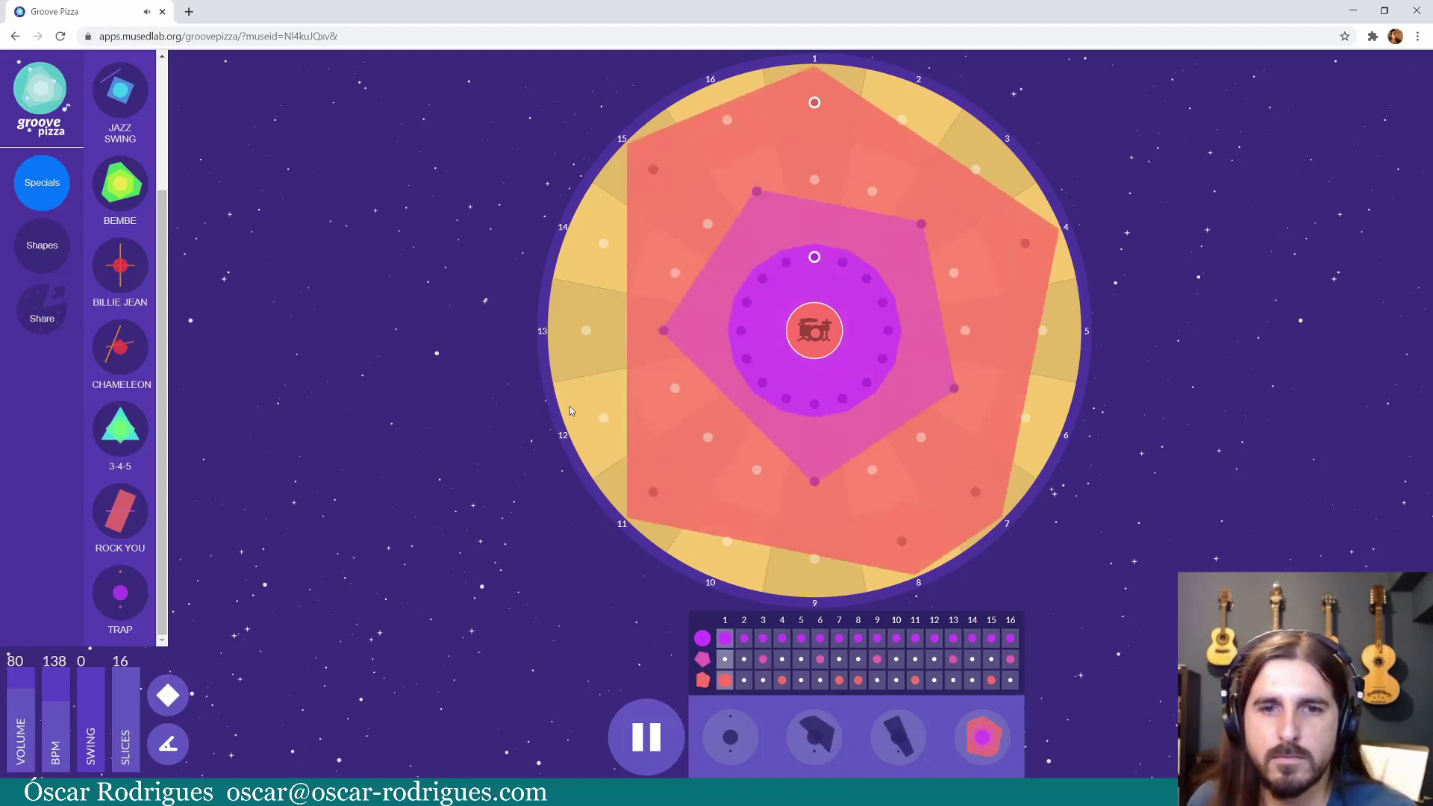
left_click(657, 751)
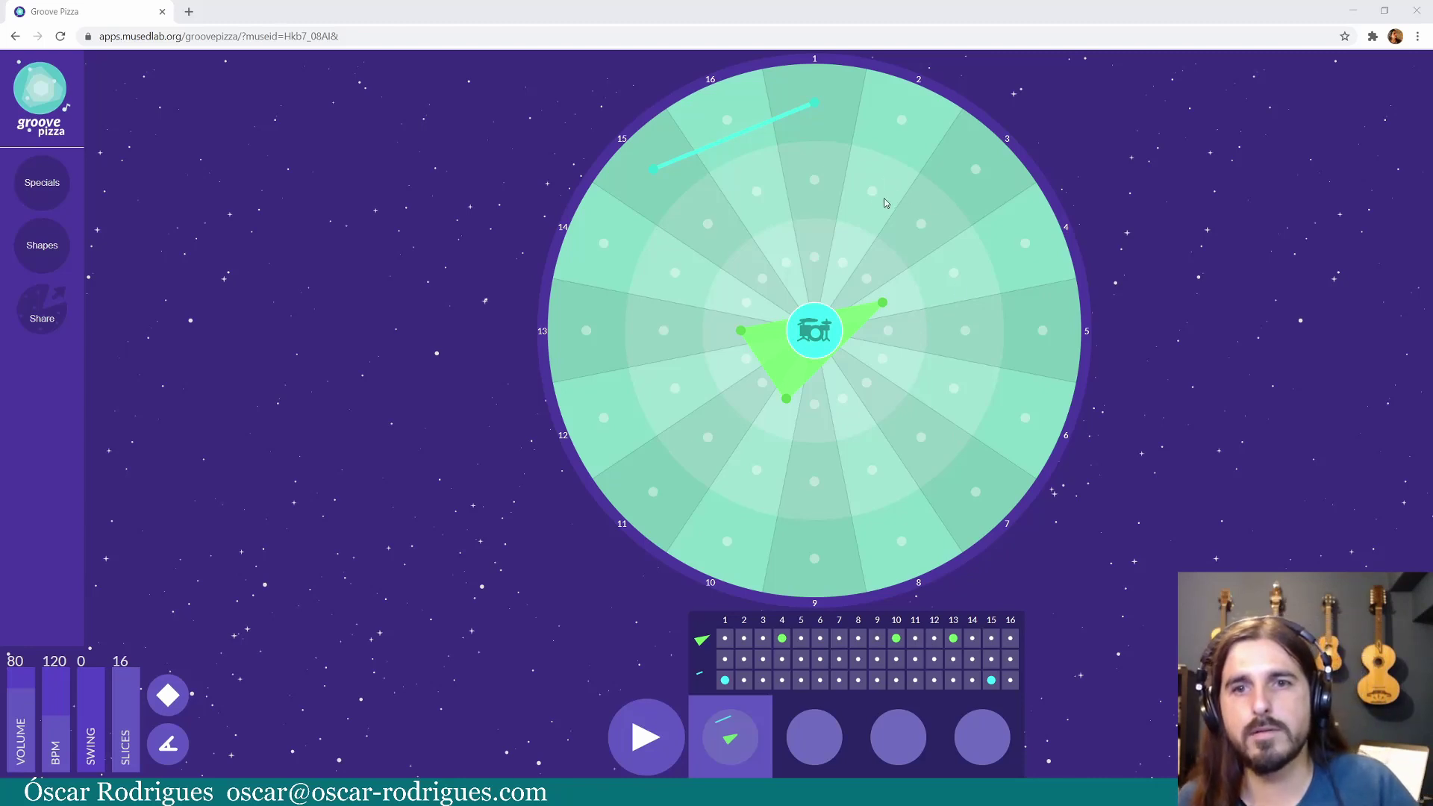
- Add cyan points on slices 9, 5 and 12 to form the five-pointed figure, then play and stop it
left_click(966, 333)
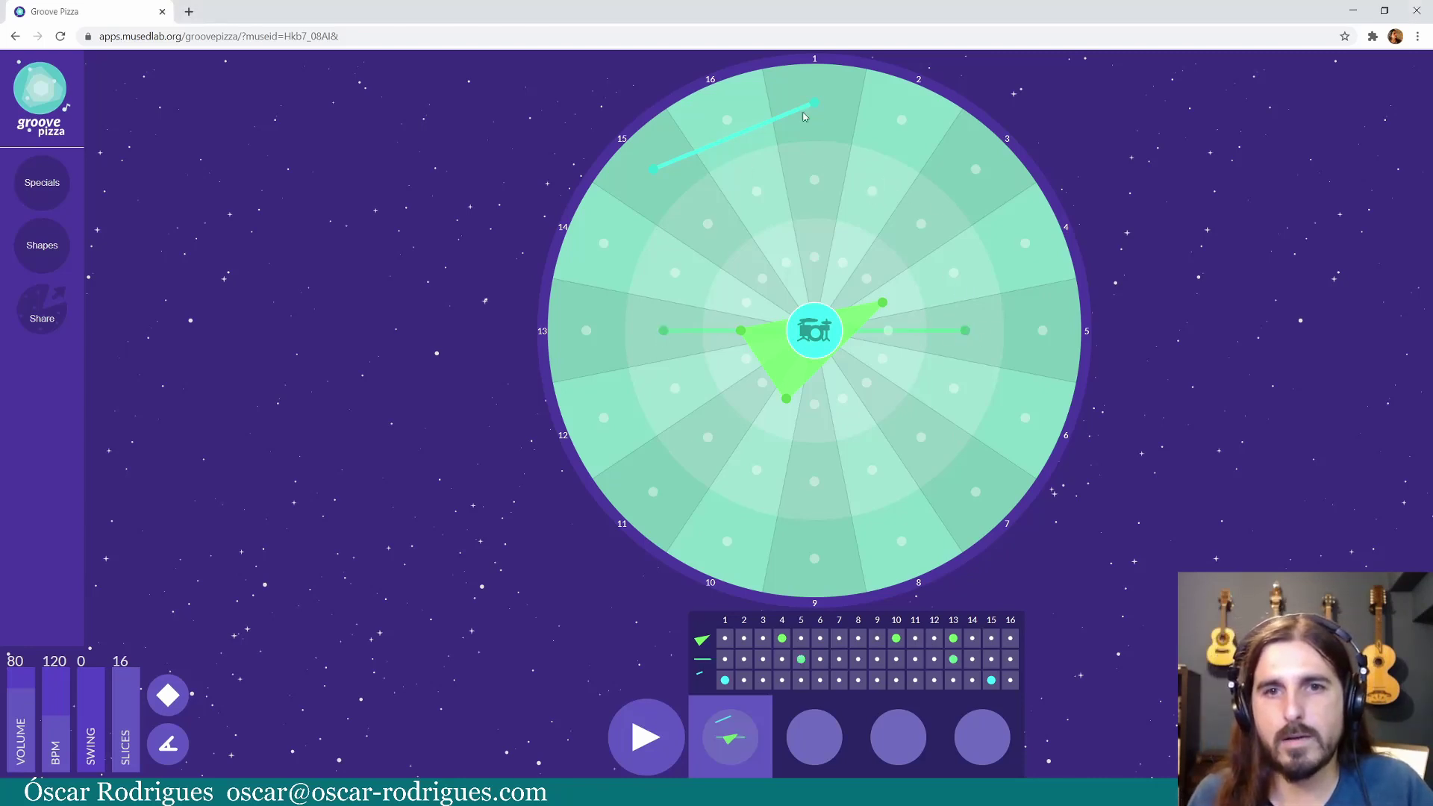
left_click(816, 558)
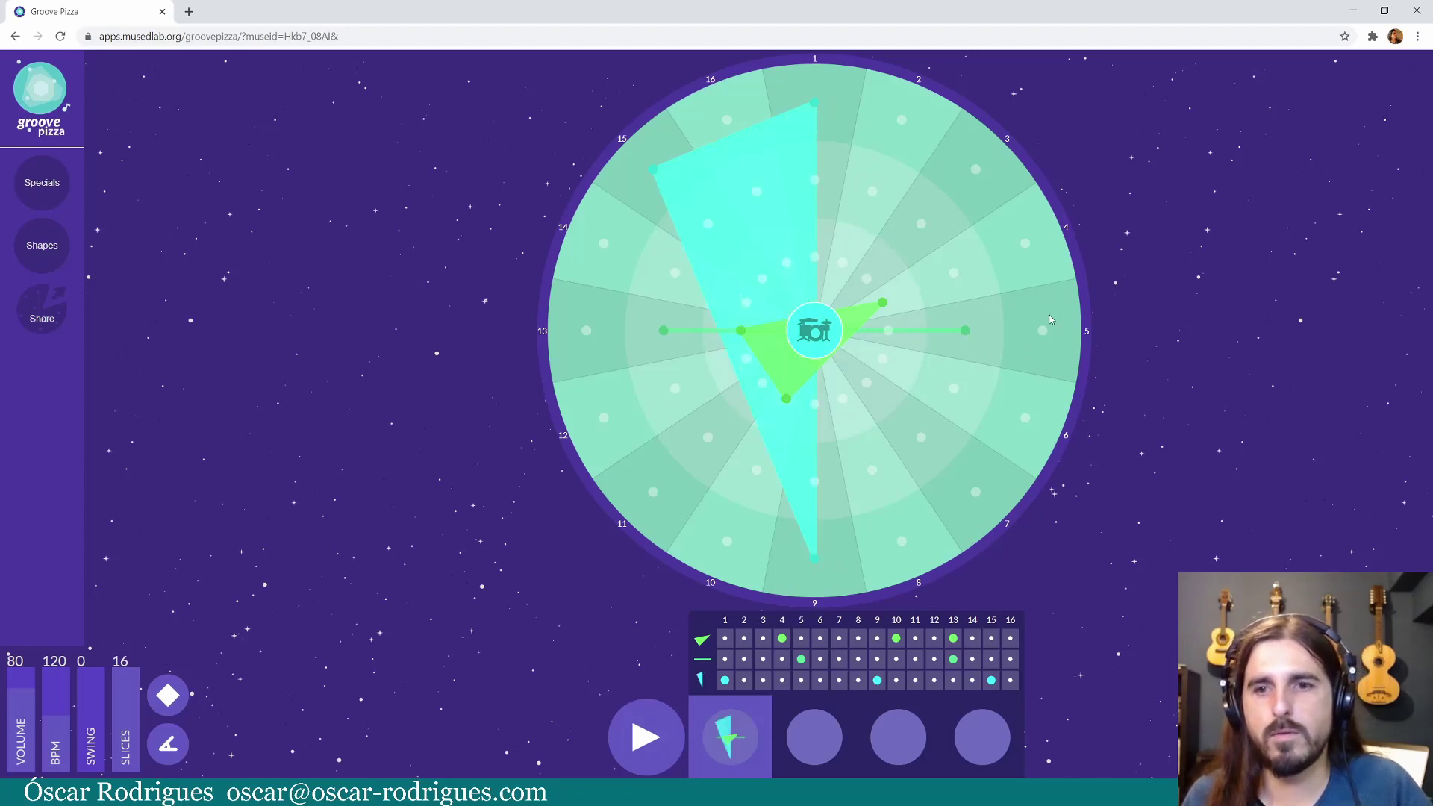
left_click(1028, 338)
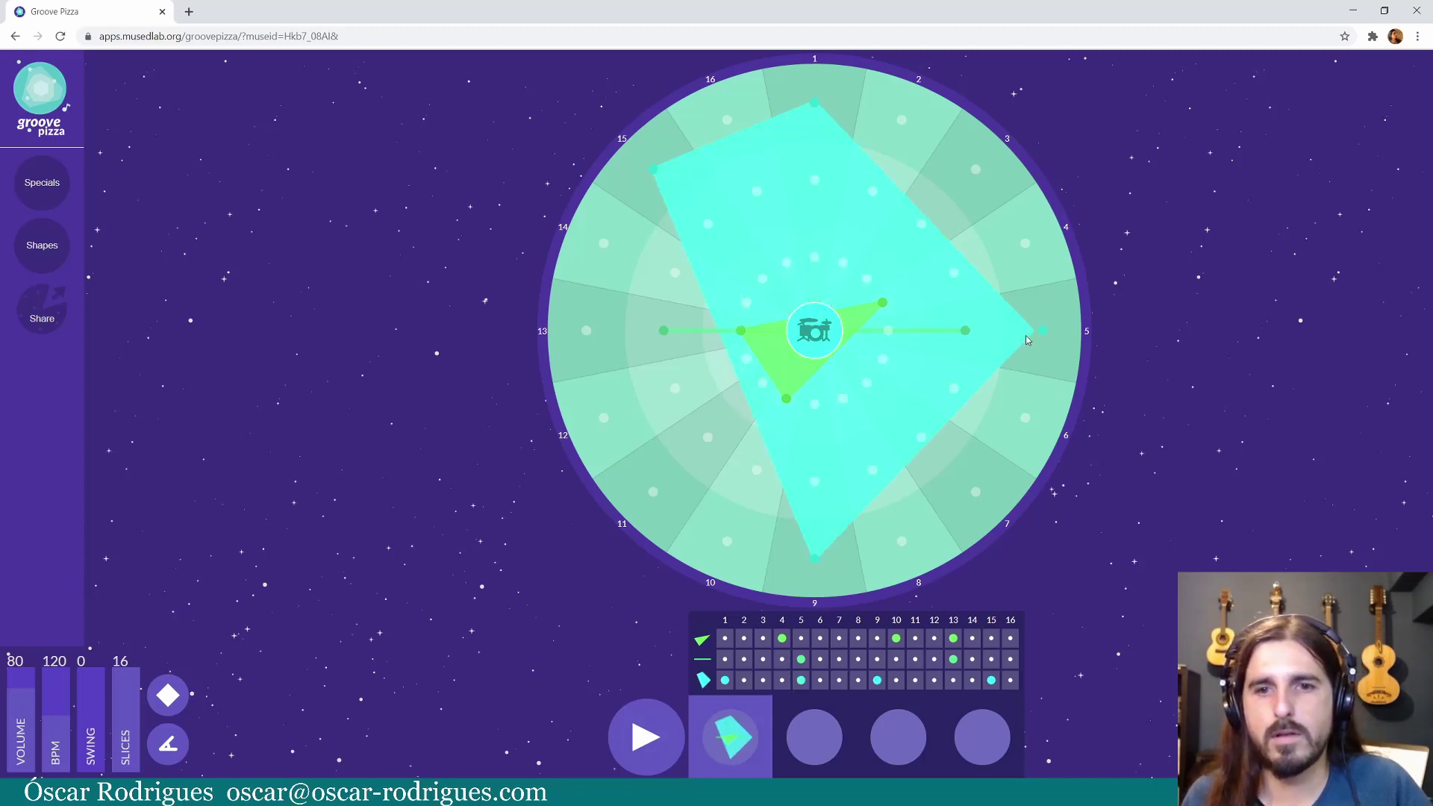
left_click(601, 419)
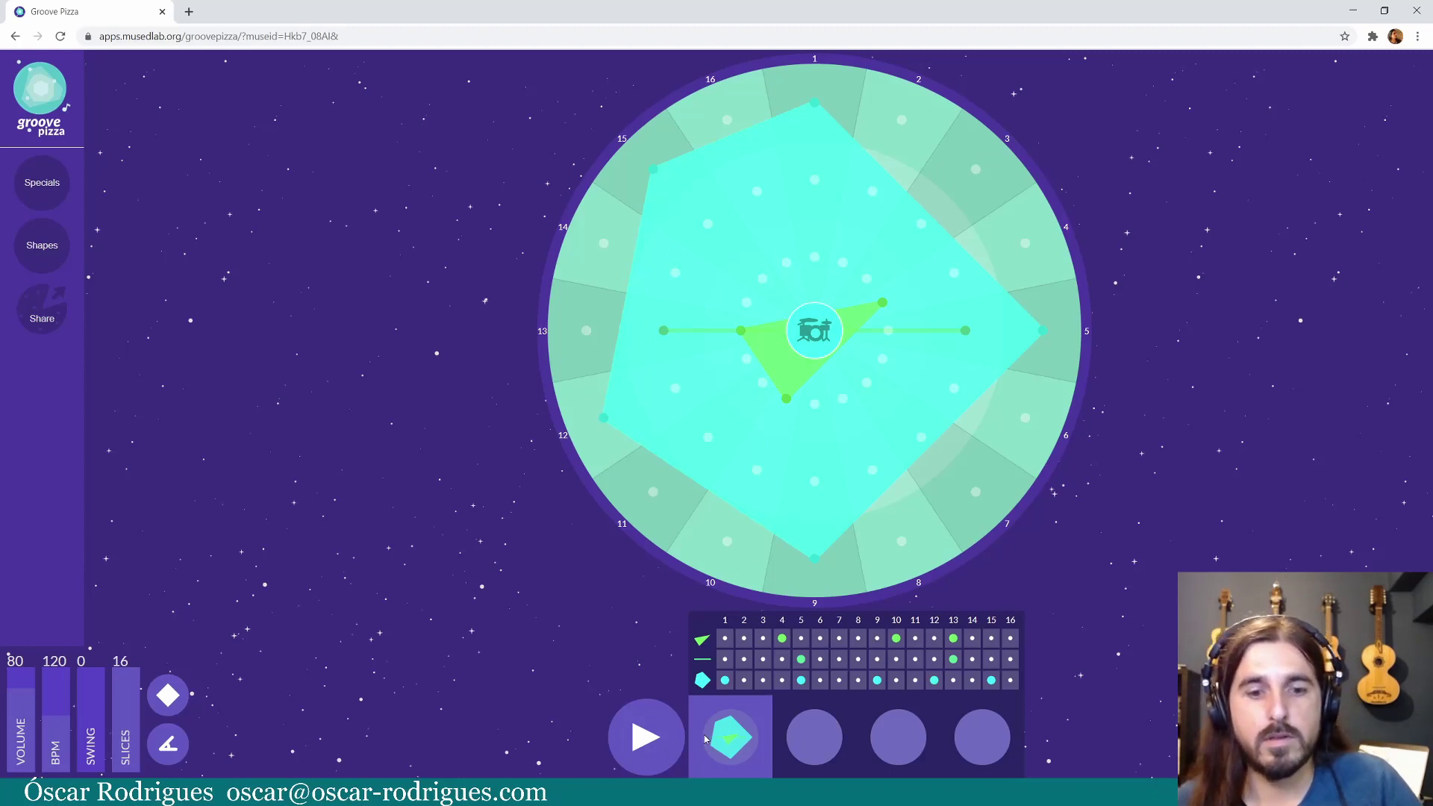
left_click(655, 748)
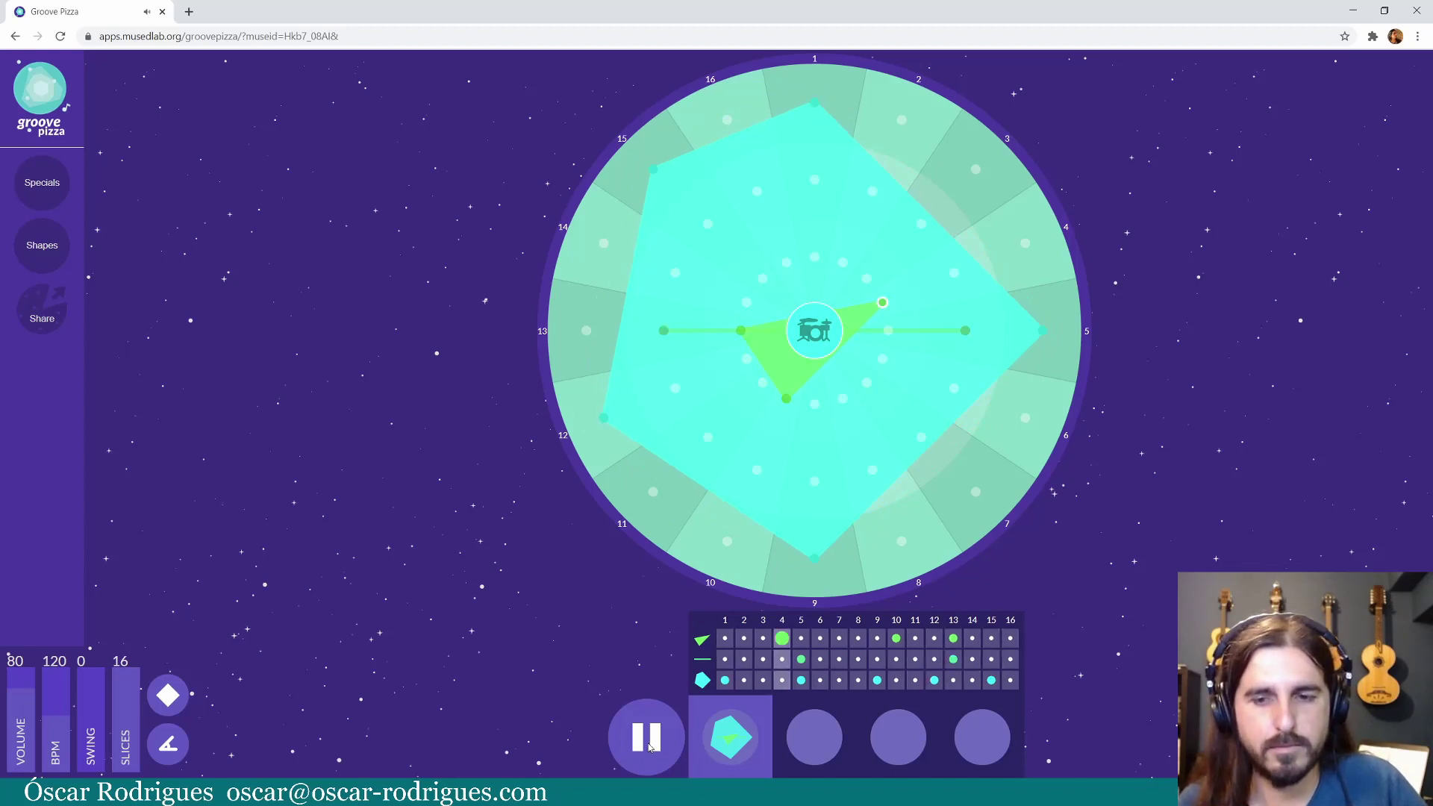
left_click(648, 743)
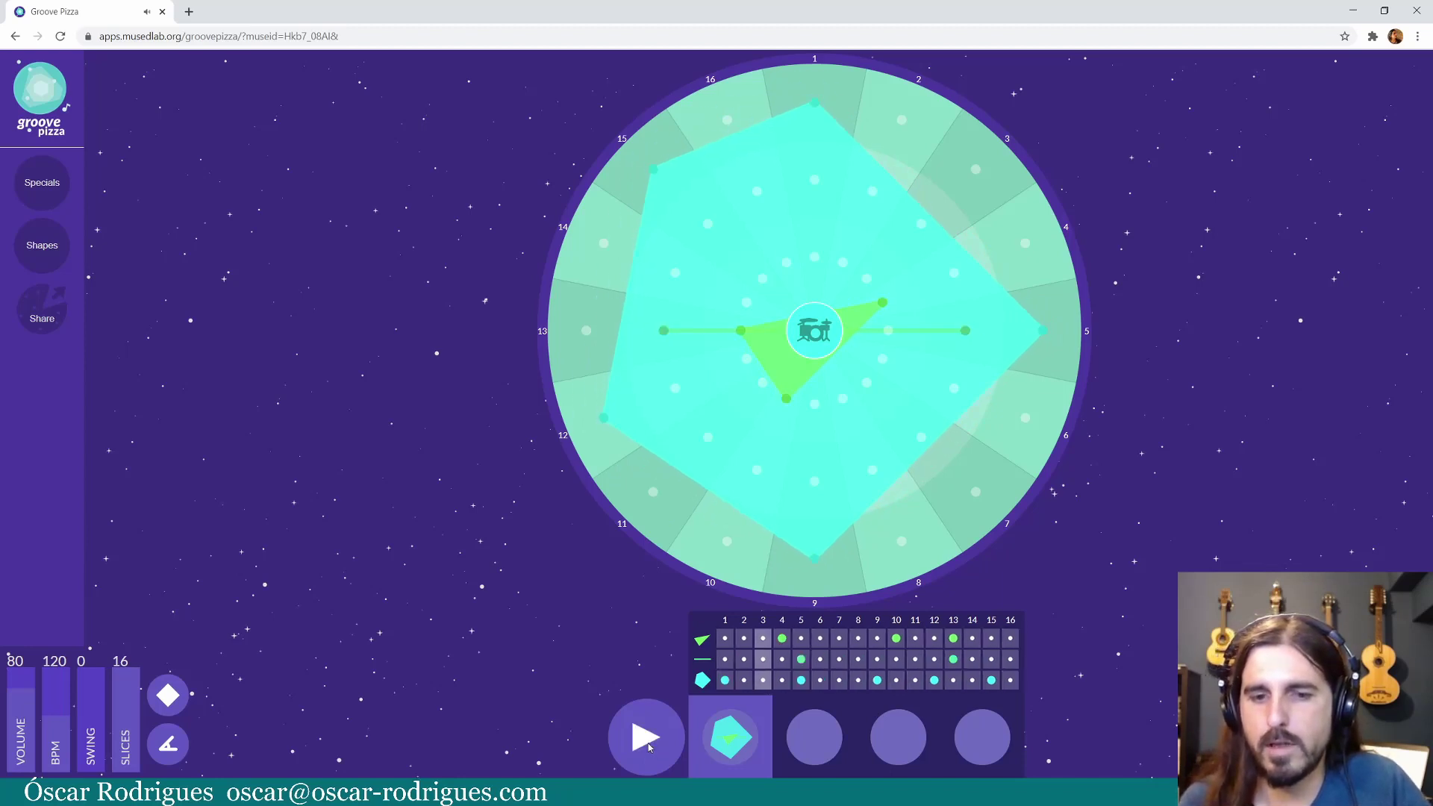
- Download the groove as an audio file from Share and copy its shareable link
left_click(42, 317)
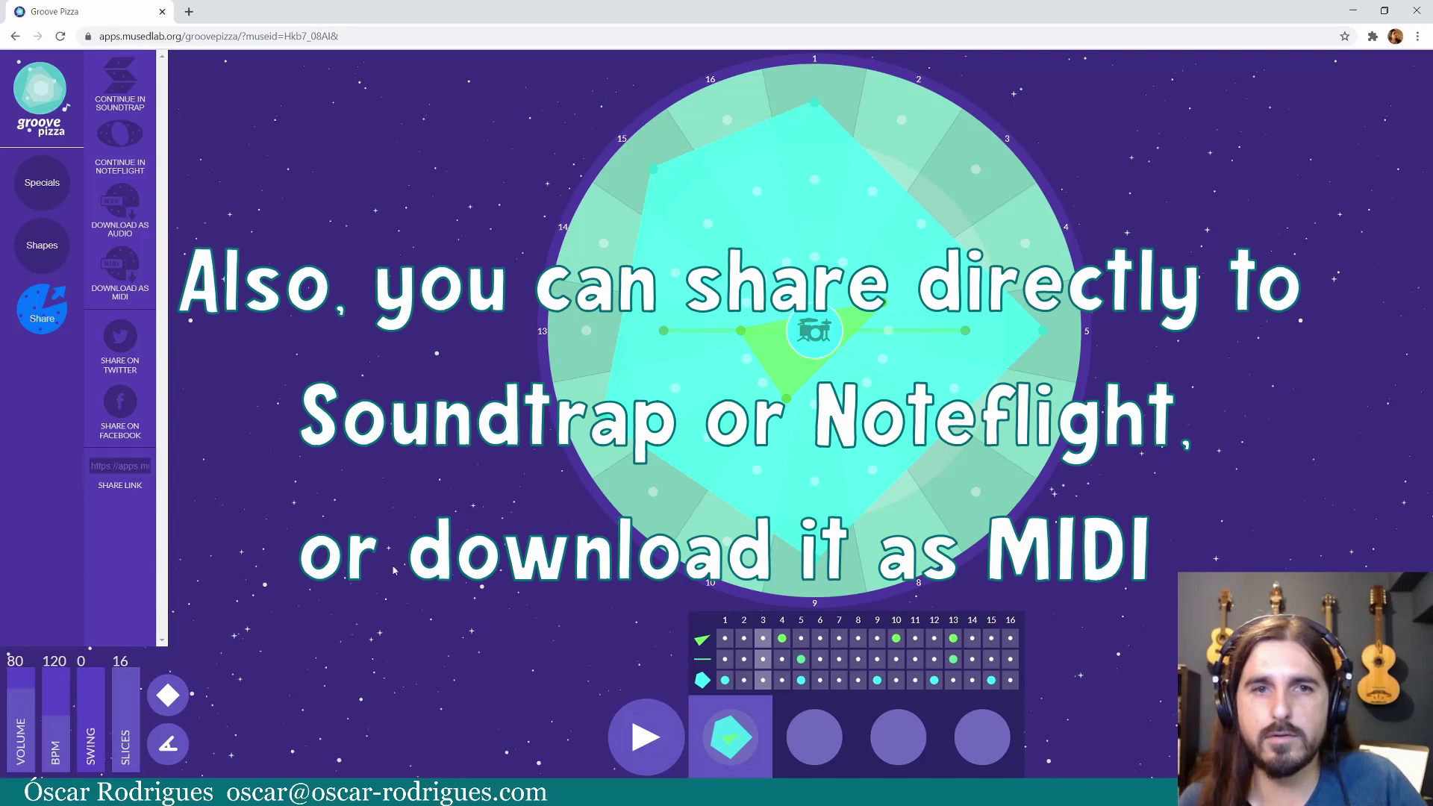
left_click(116, 210)
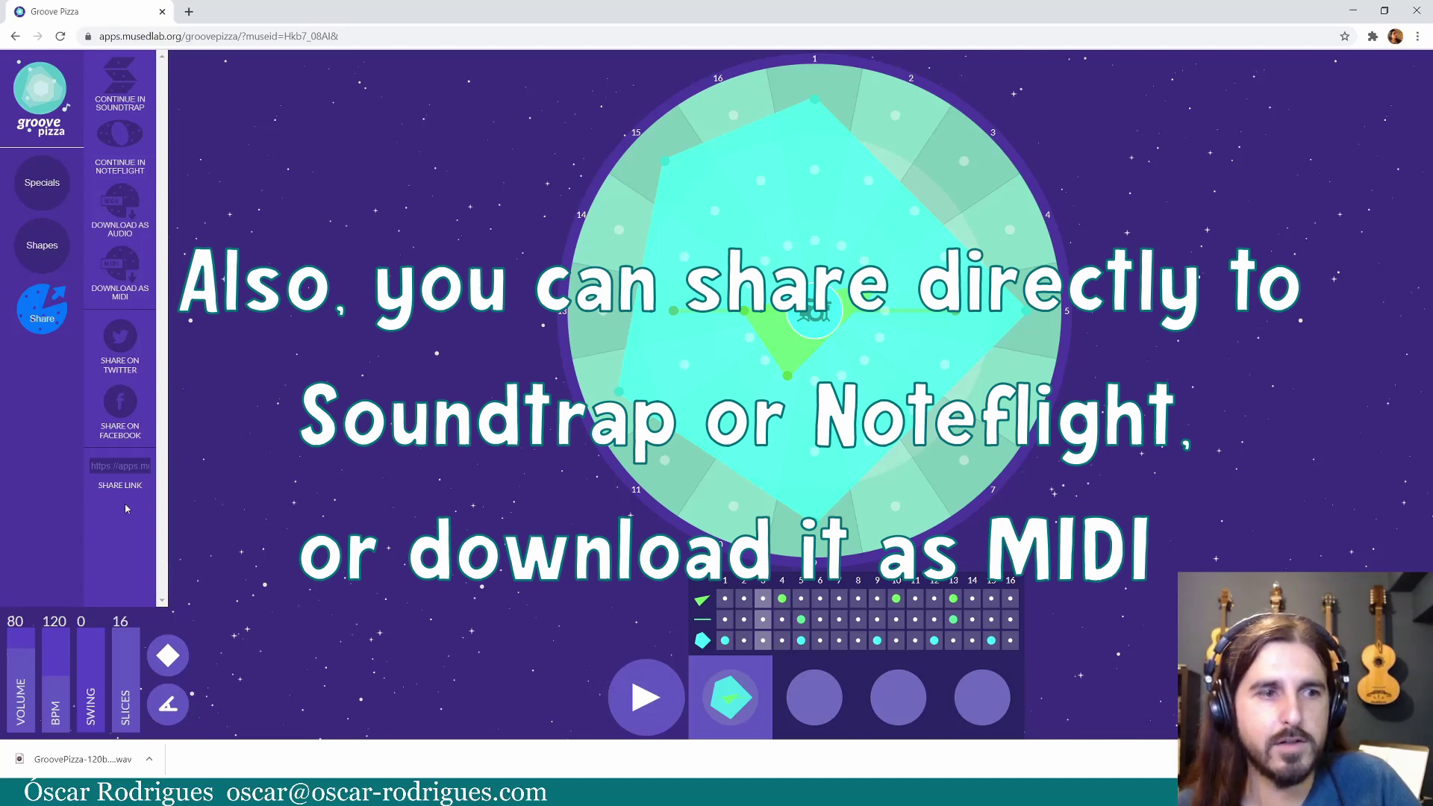
left_click(123, 466)
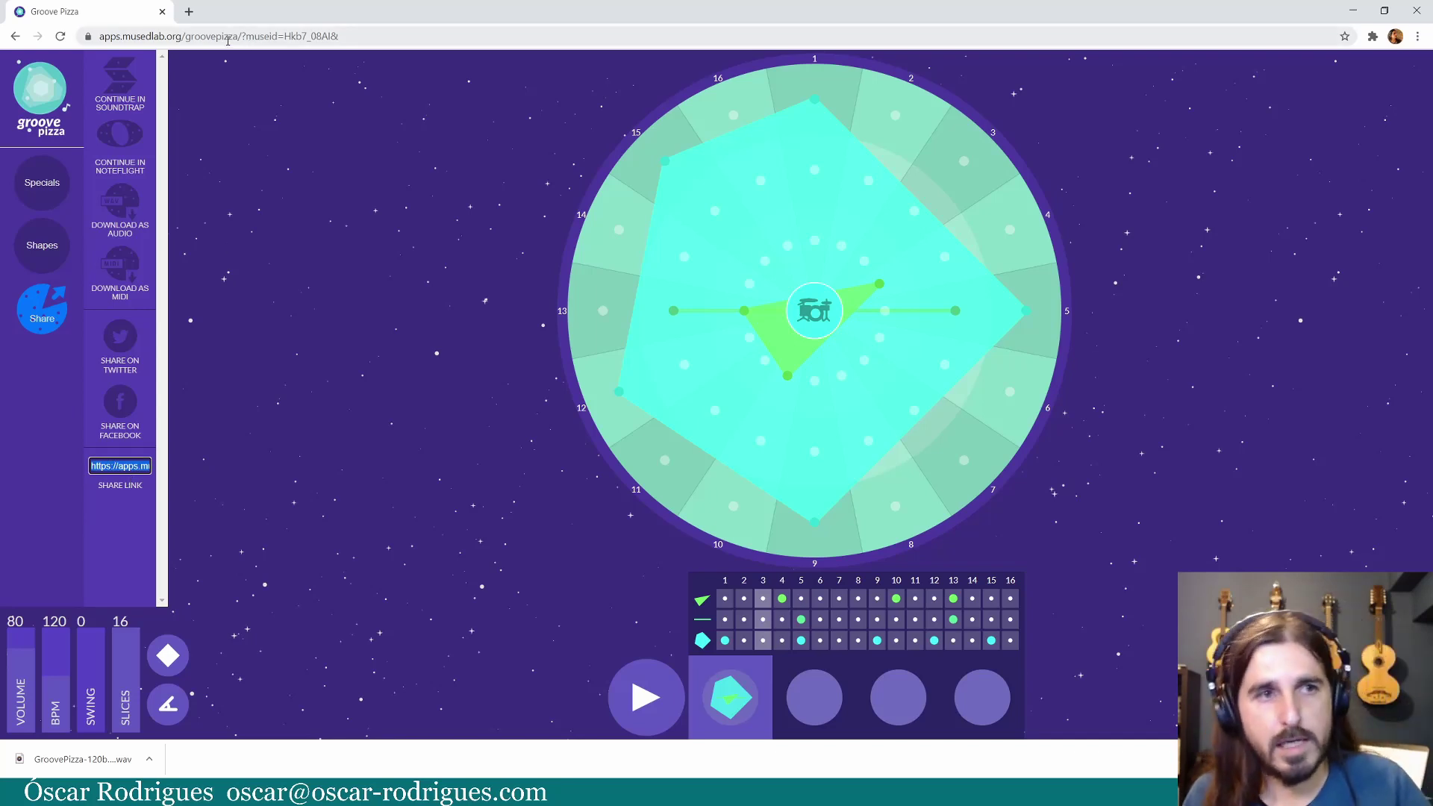
- Replace the page address with the pasted shared link and reload the groove from it
left_click(377, 36)
left_click_drag(371, 36, 41, 37)
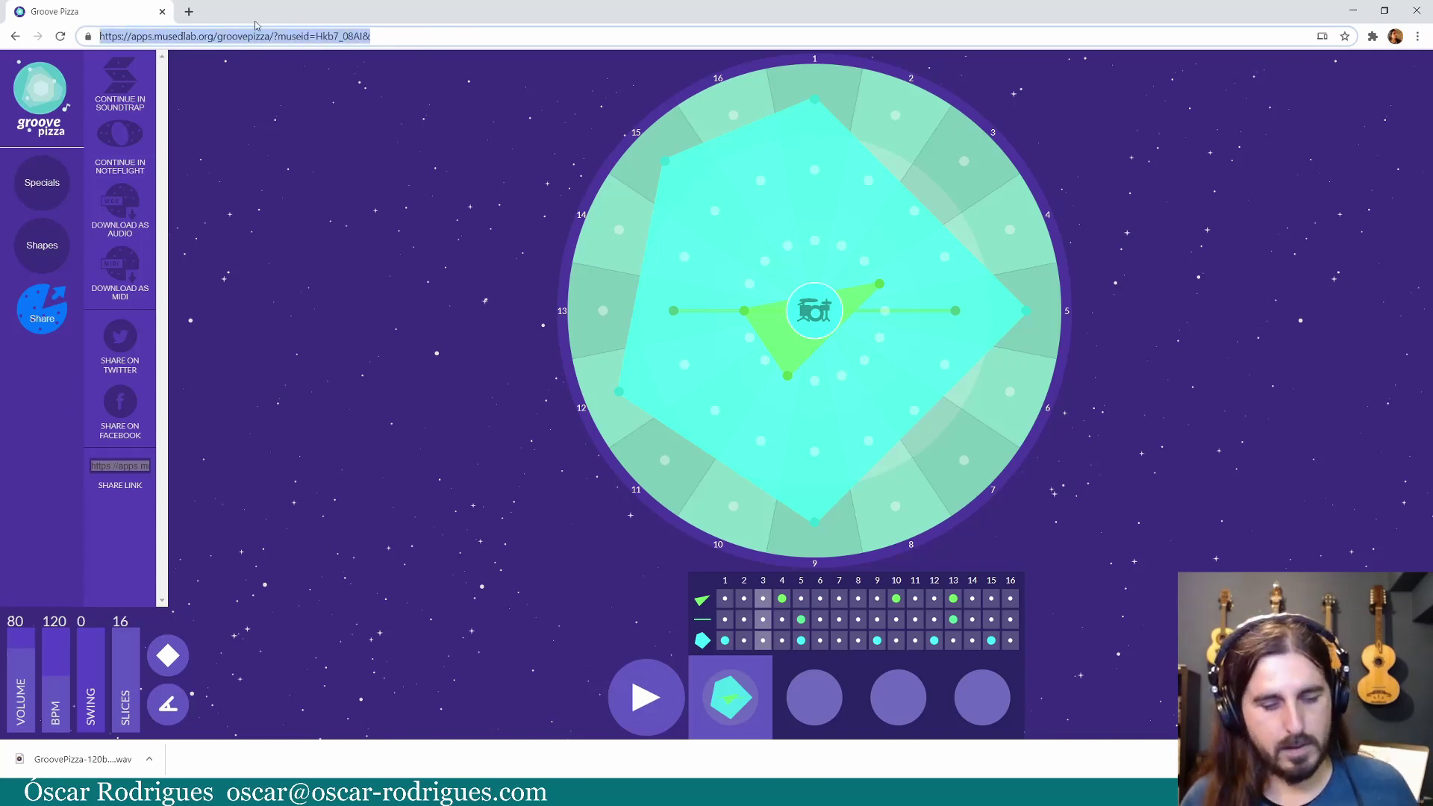
key("BackSpace")
type("https://apps.musedlab.org/groovepizza/?museid=Hkb7_08AI&")
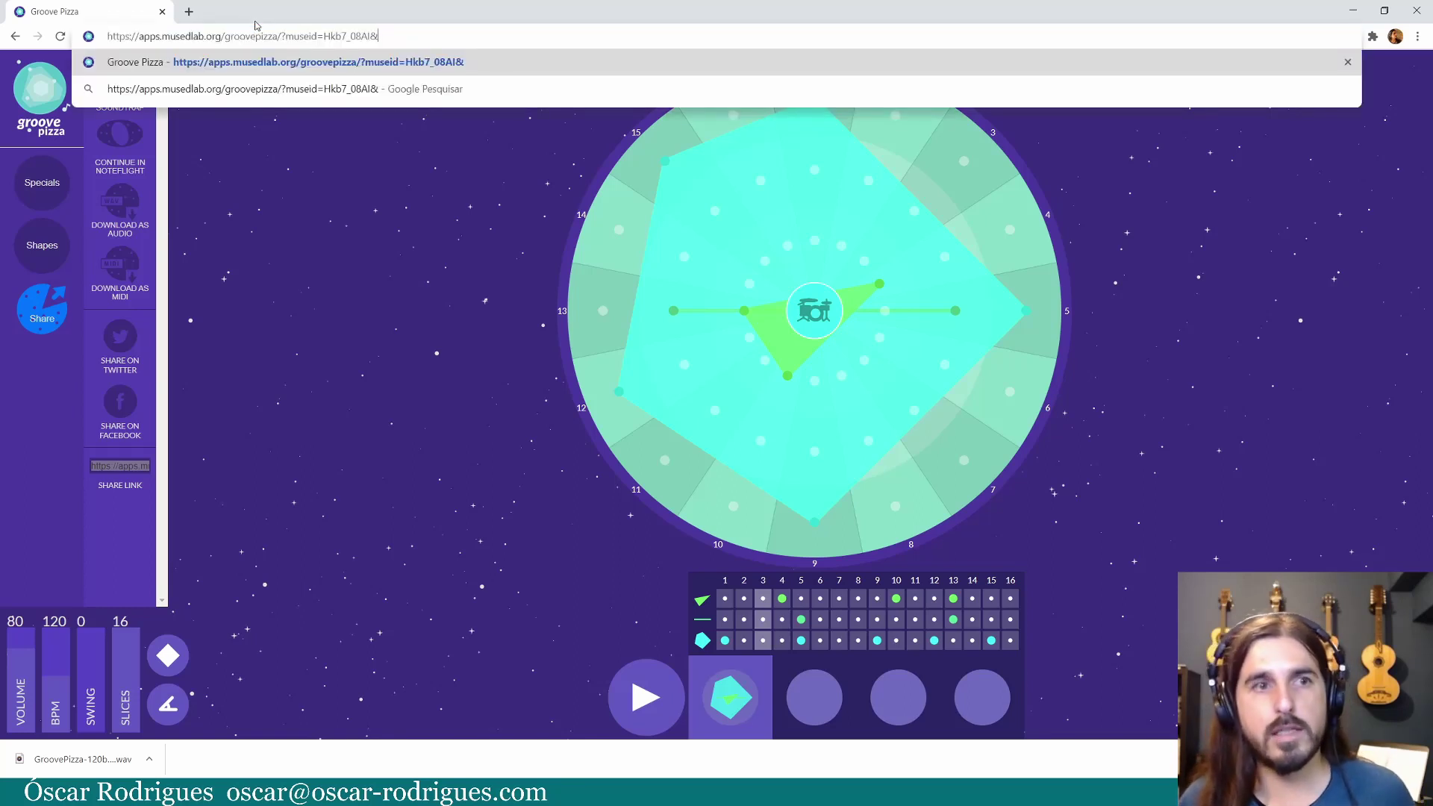
key("Return")
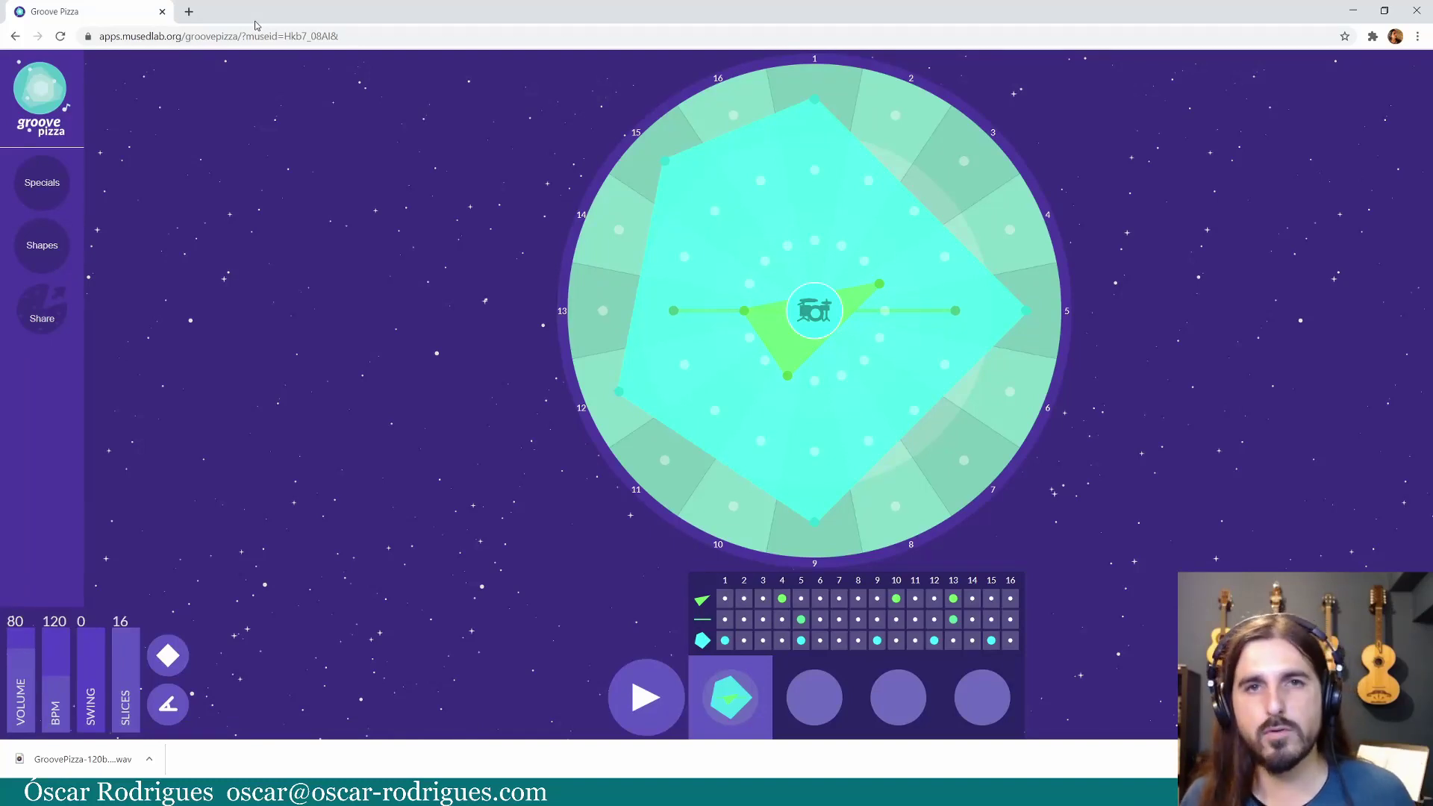
- Dismiss the downloads shelf and load the blank Plain preset to clear every shape
left_click(1415, 759)
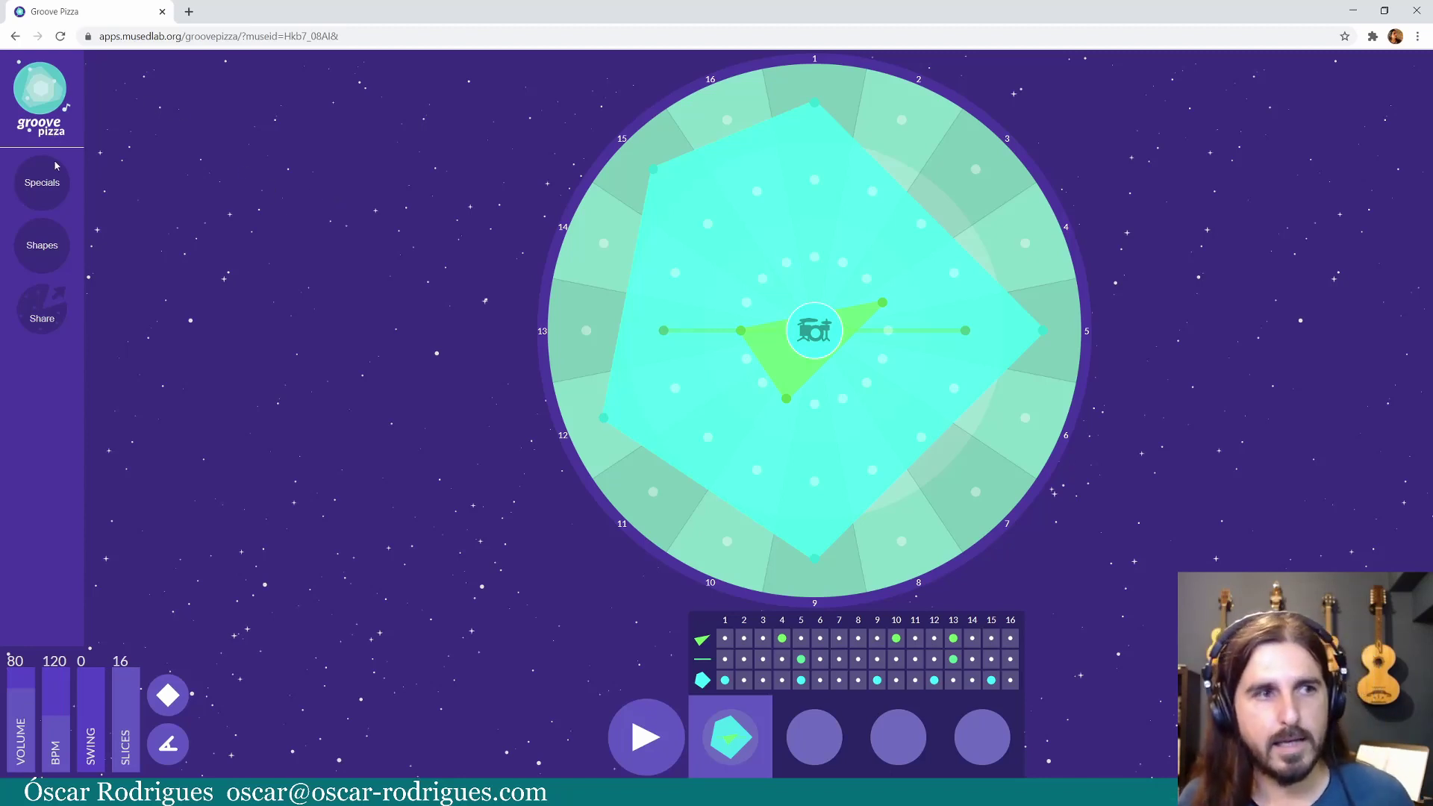
left_click(56, 191)
left_click(118, 110)
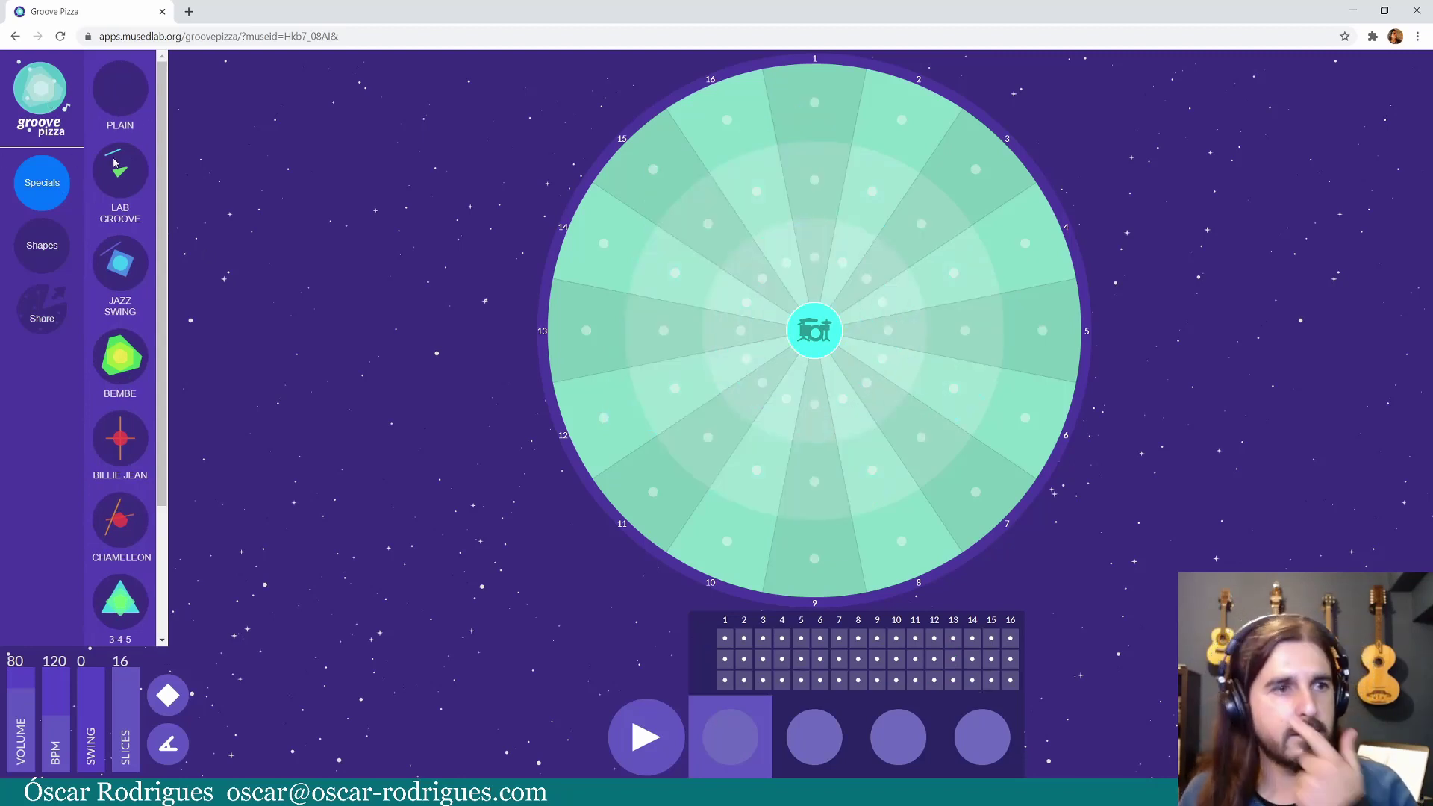
- Close the Specials preset list so only the blank pizza shows
left_click(56, 183)
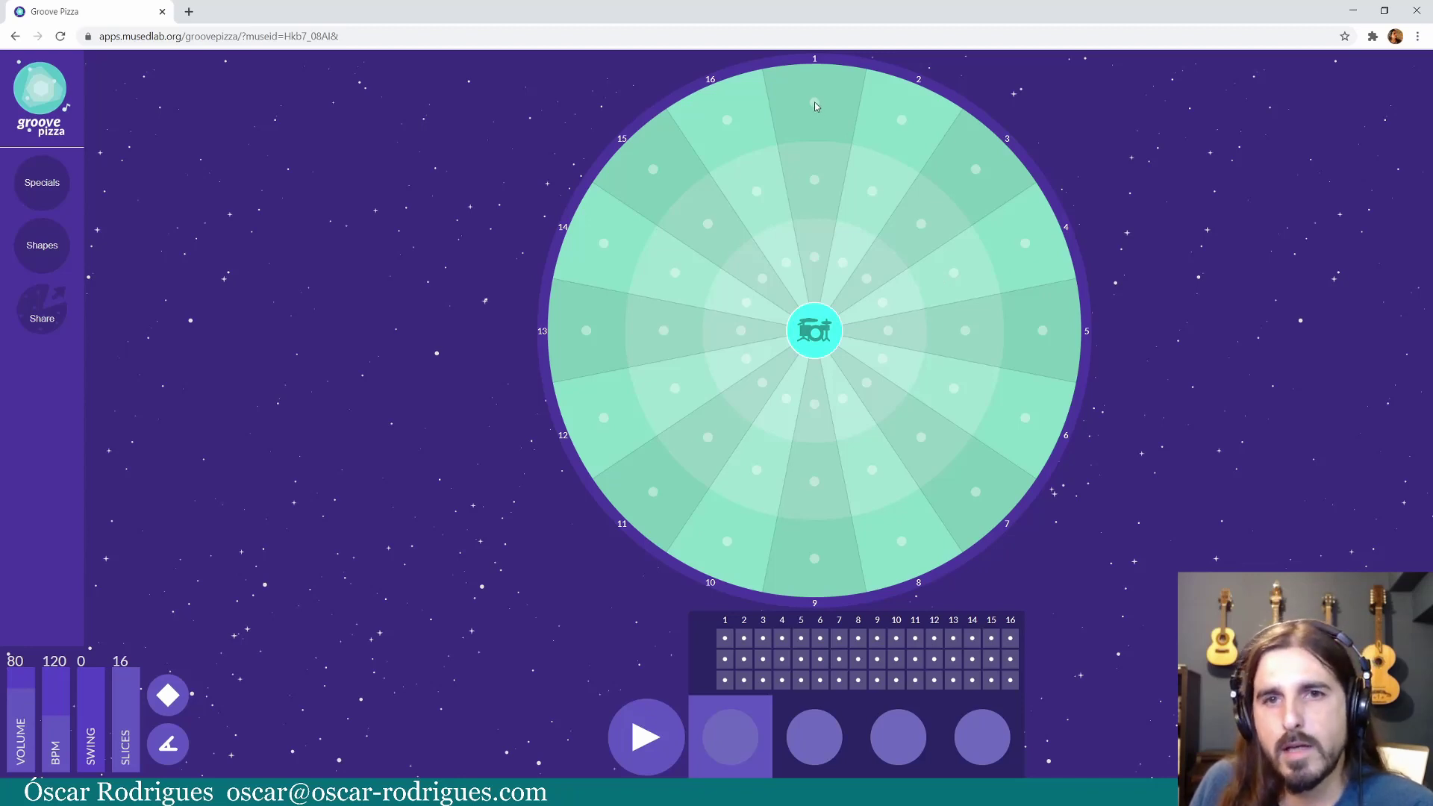
- Place an outer-ring triangle on slices 1, 9, 11 and a middle-ring line on slices 5 and 13
left_click(813, 102)
left_click(816, 556)
left_click(655, 493)
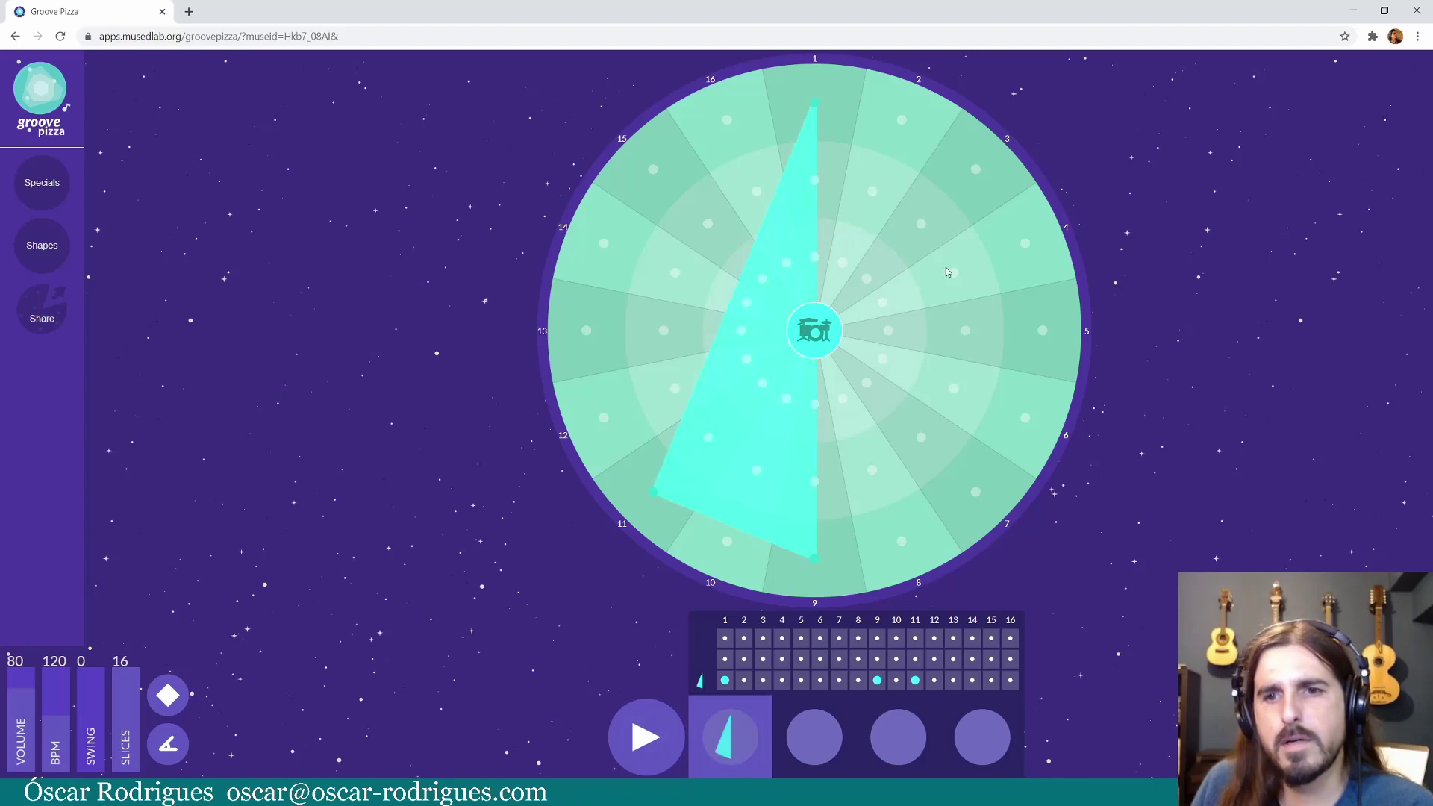
left_click(967, 329)
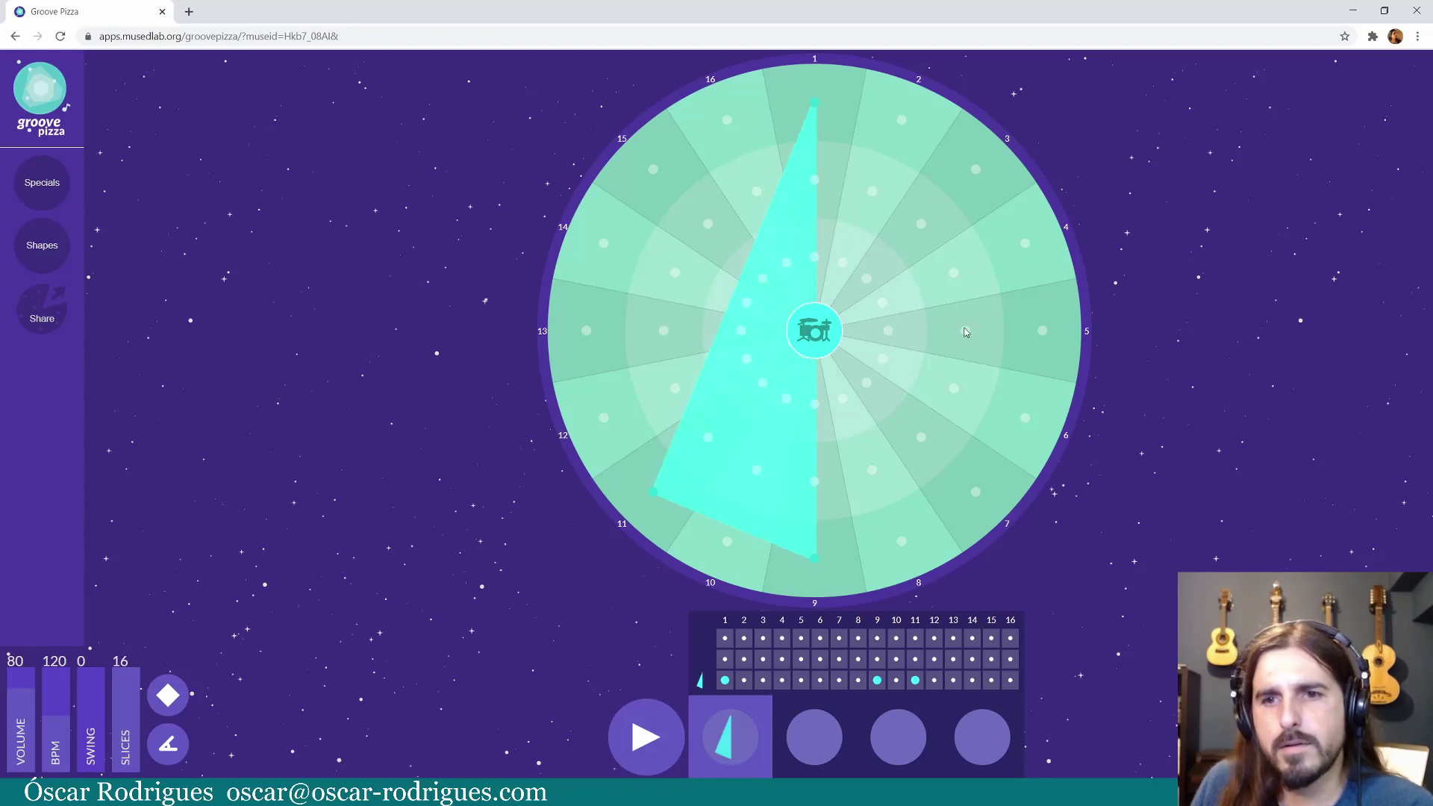
left_click(663, 331)
- Play the groove while lowering the tempo to 99 BPM, then stop playback
left_click(645, 738)
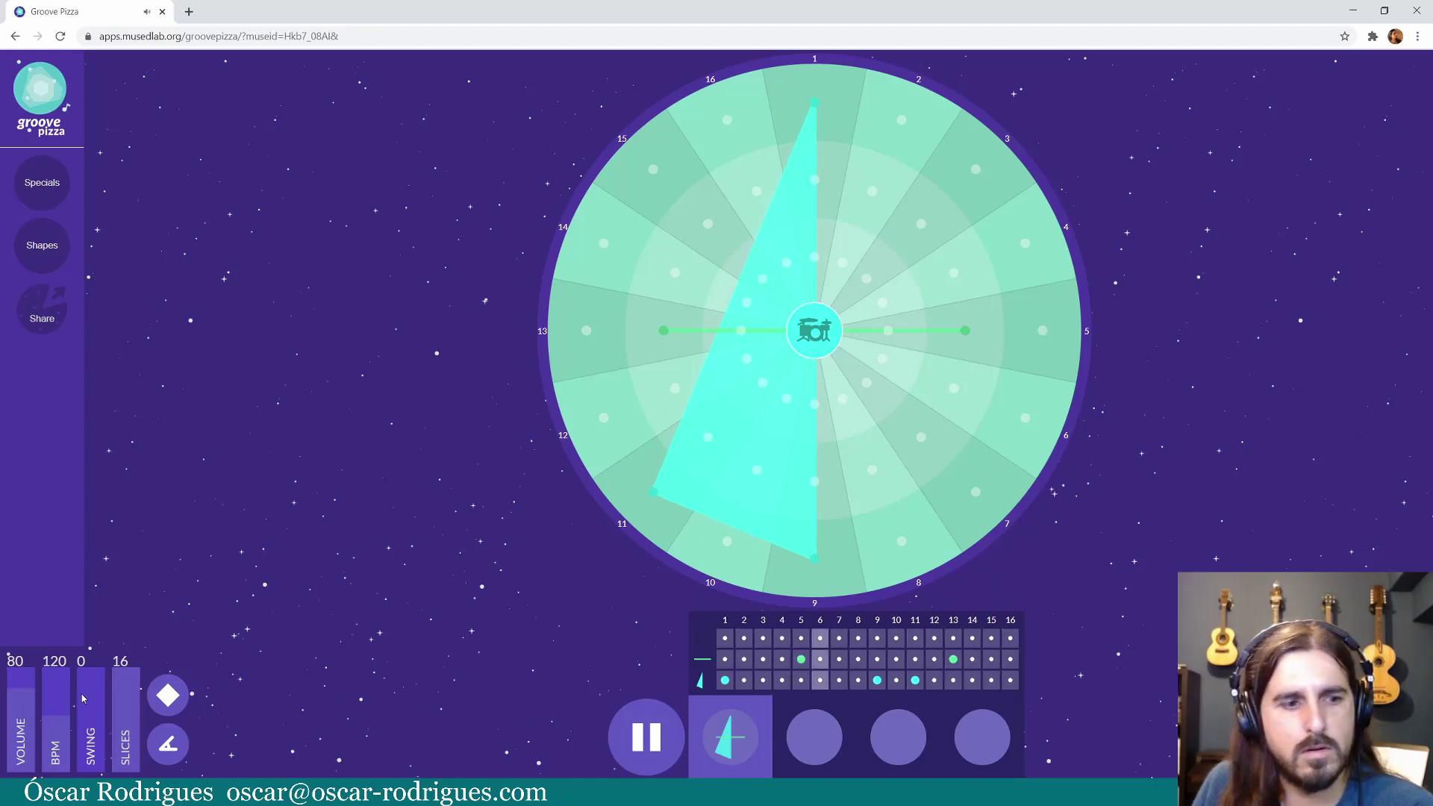
left_click_drag(59, 731, 52, 741)
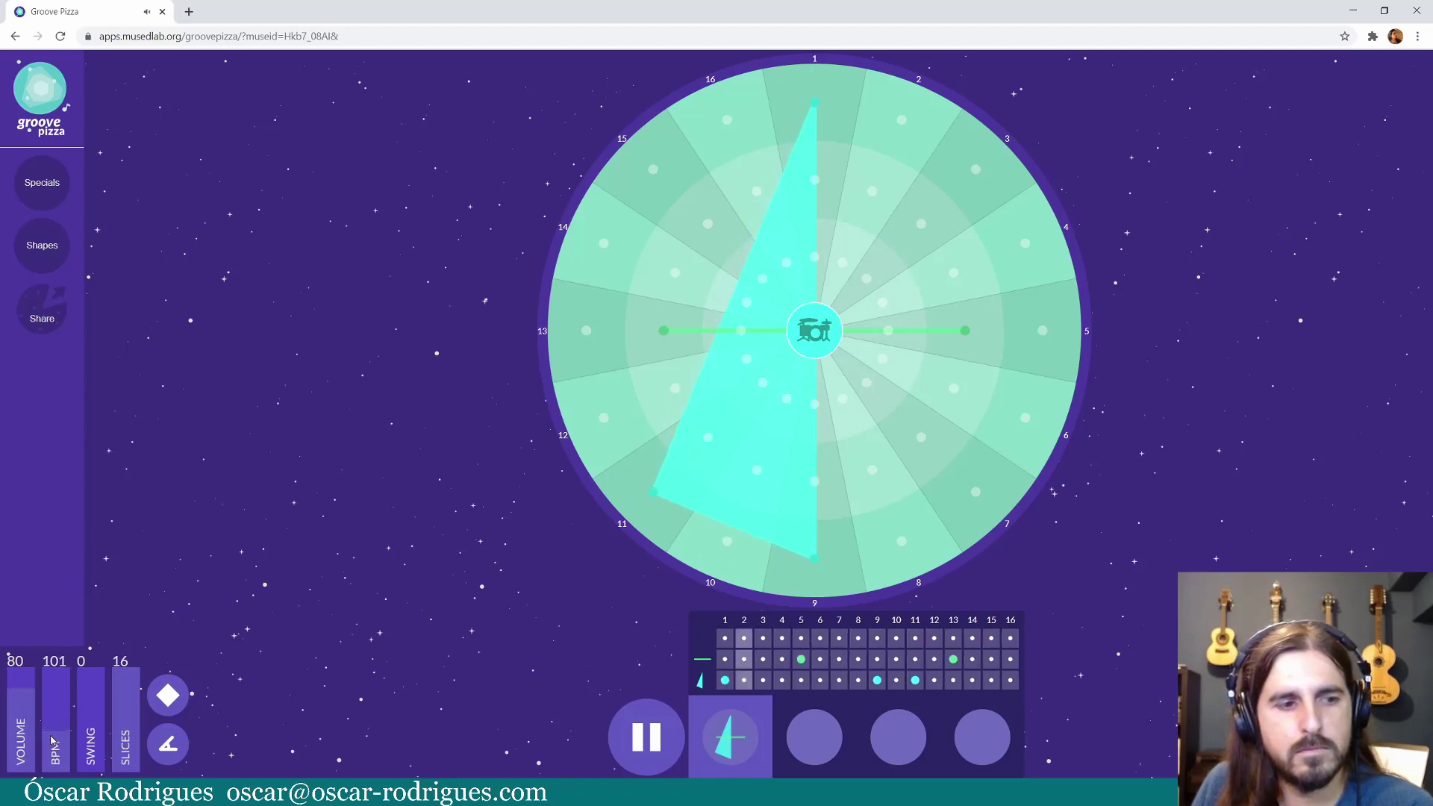
left_click_drag(53, 740, 52, 745)
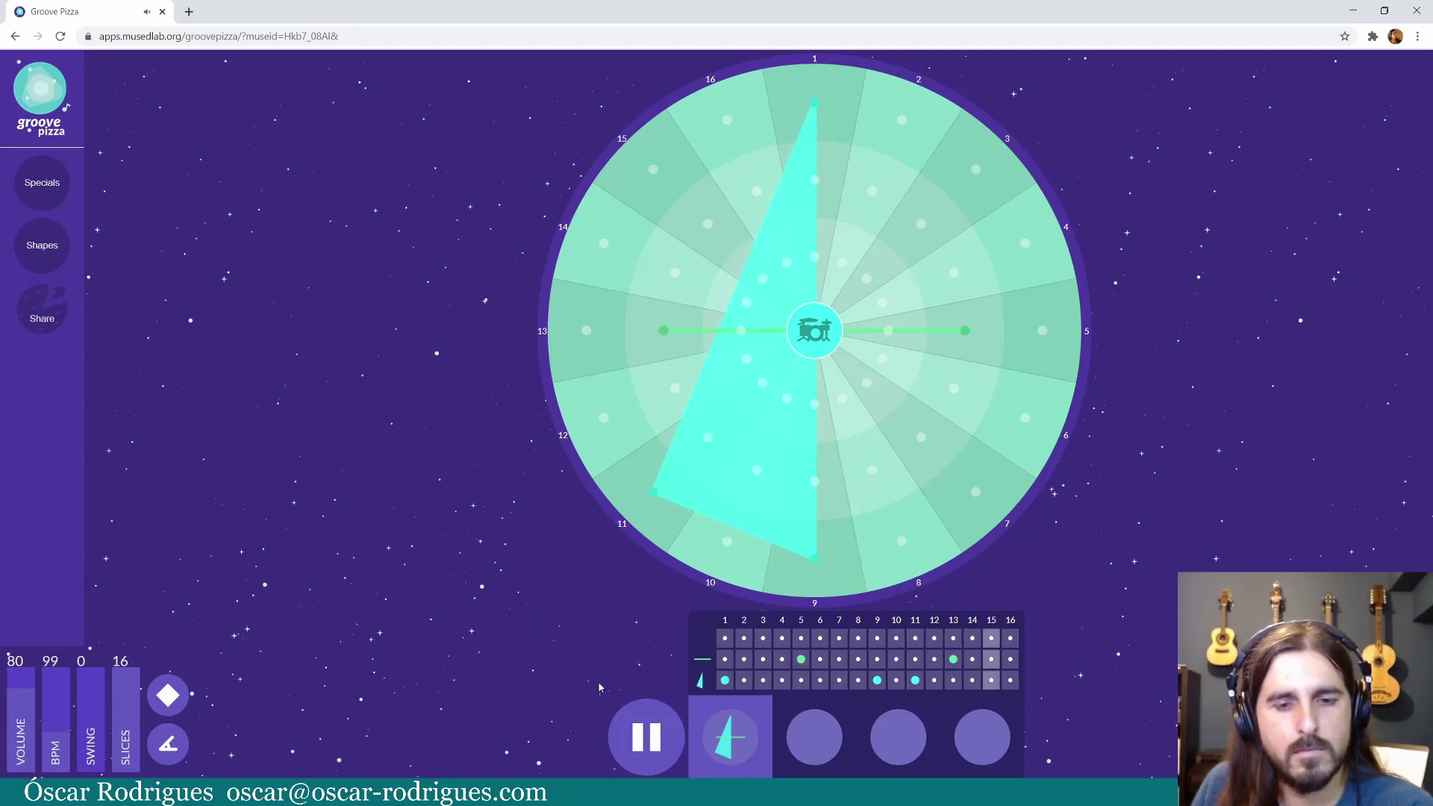
left_click(655, 733)
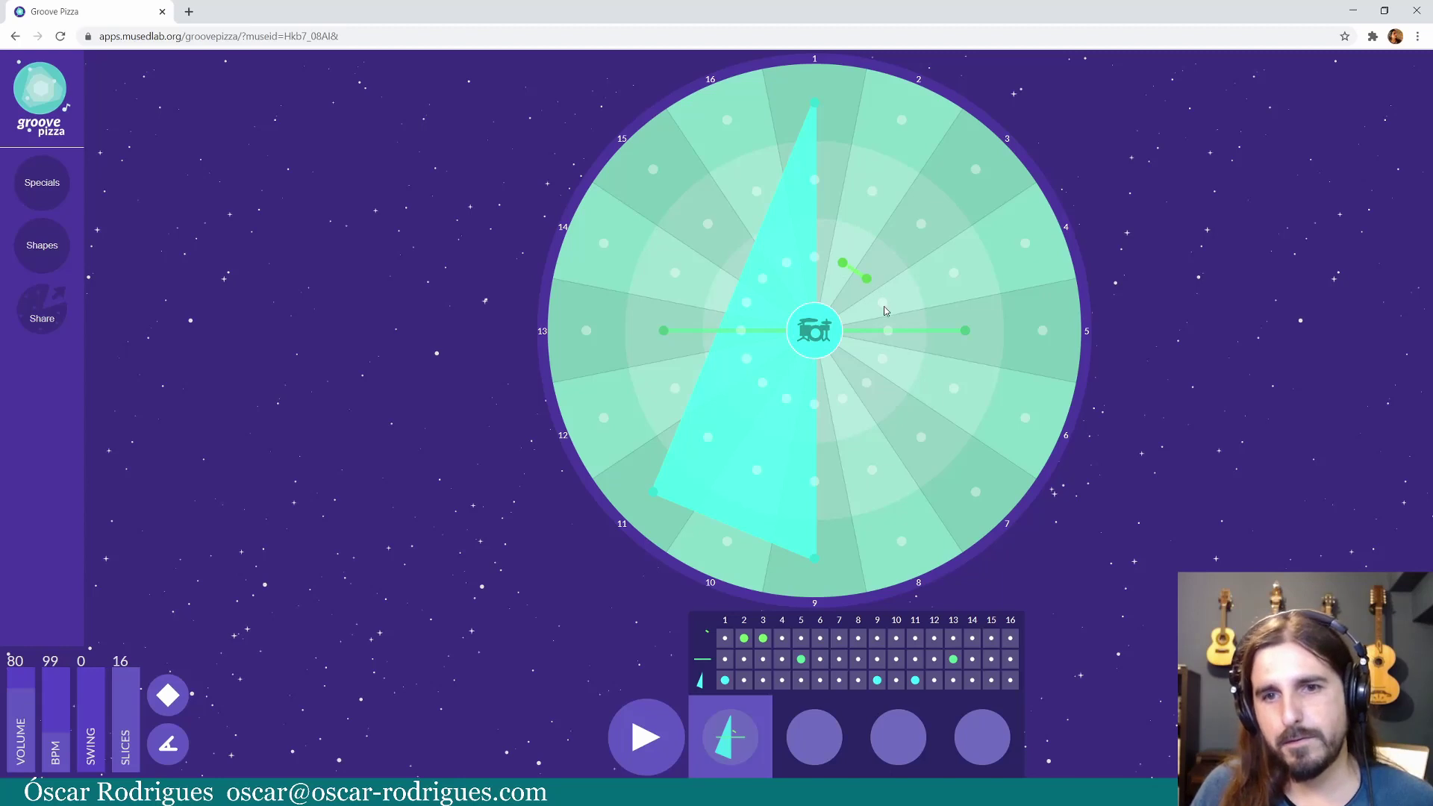
- Fill the inner ring's green shape on slices 2–8, 10, 12, 14 and 16, leaving 11 empty
left_click_drag(885, 361, 830, 408)
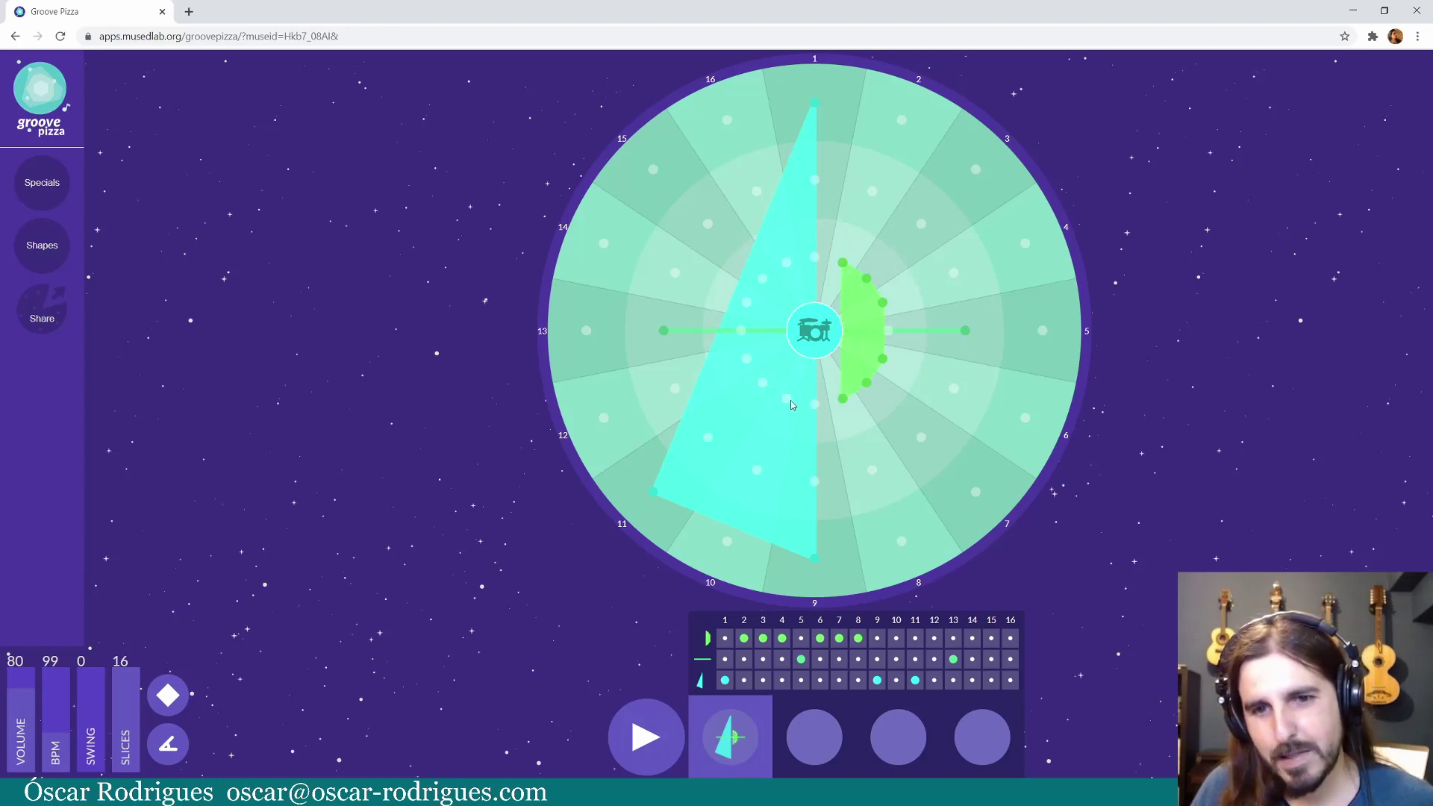
left_click(783, 400)
left_click(762, 382)
left_click(786, 397)
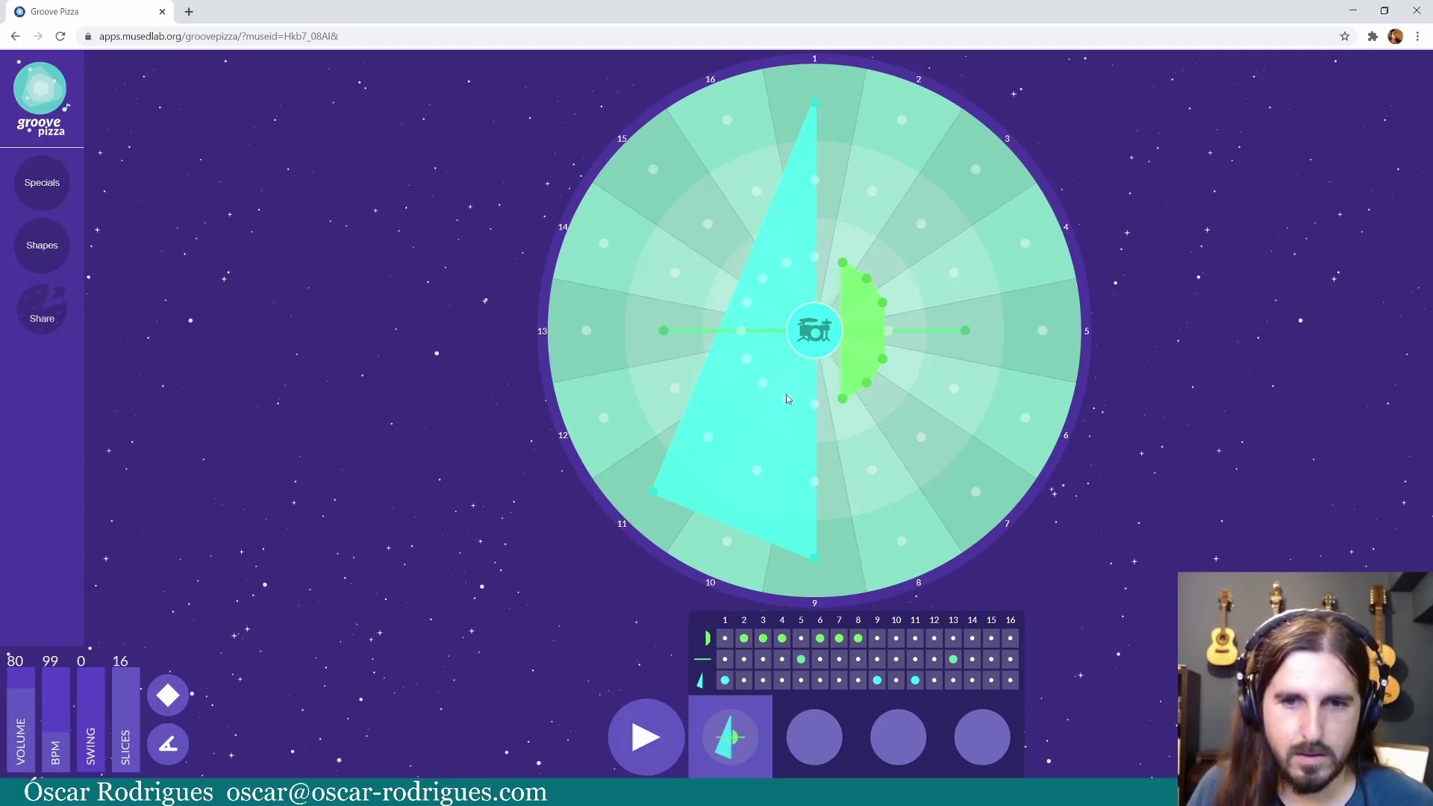
left_click(746, 359)
left_click(747, 303)
left_click(784, 264)
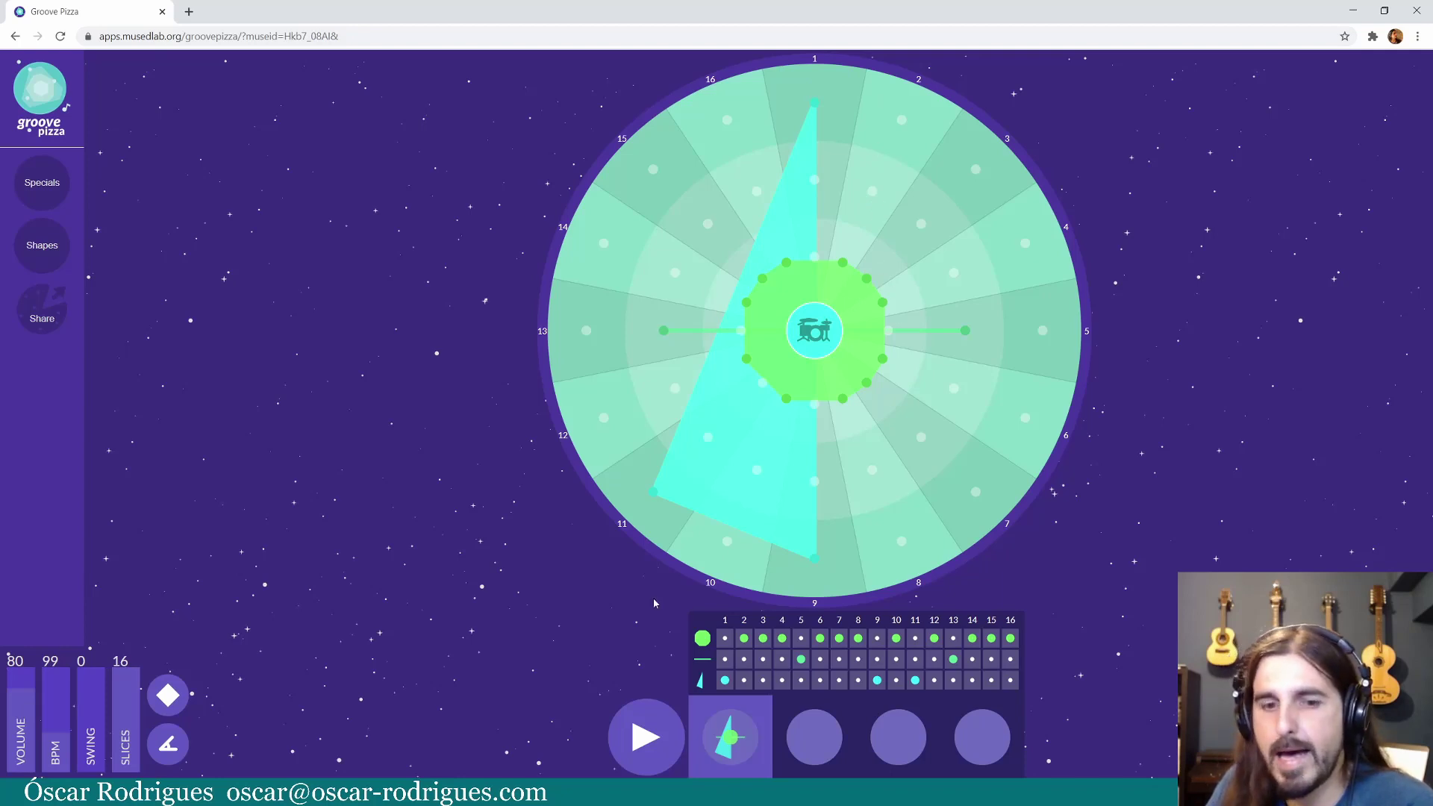
- Play the complete three-part groove and stop it
left_click(644, 740)
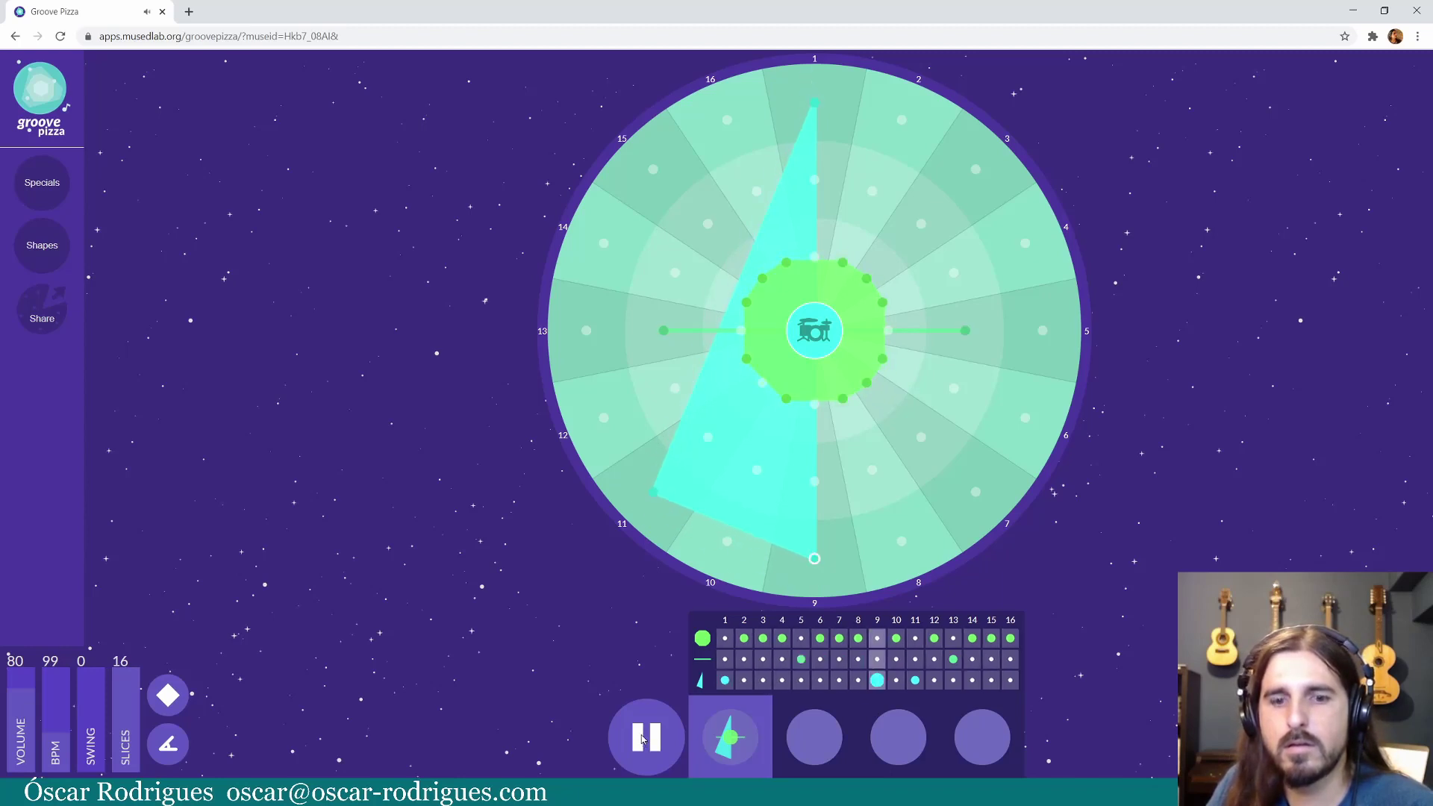
left_click(642, 739)
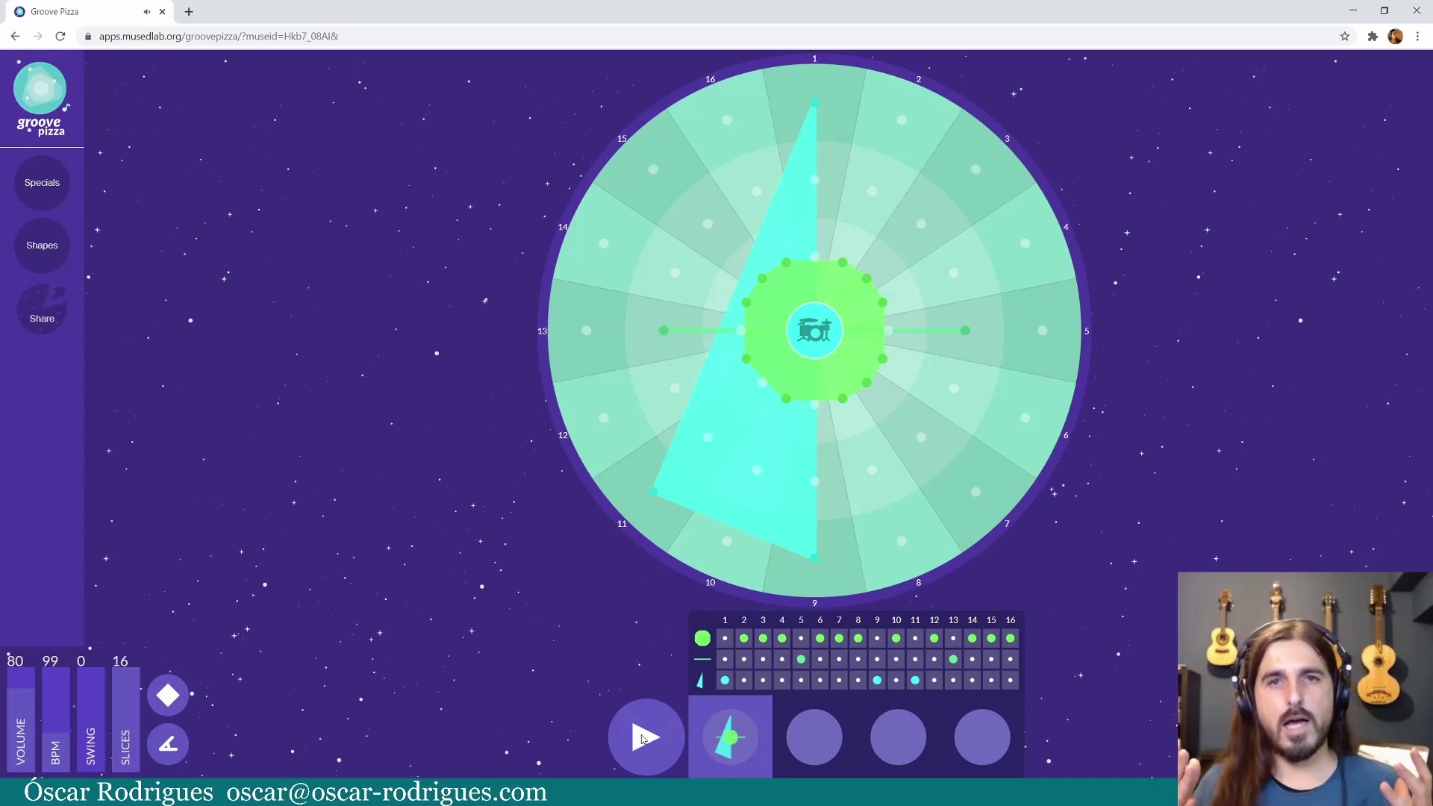